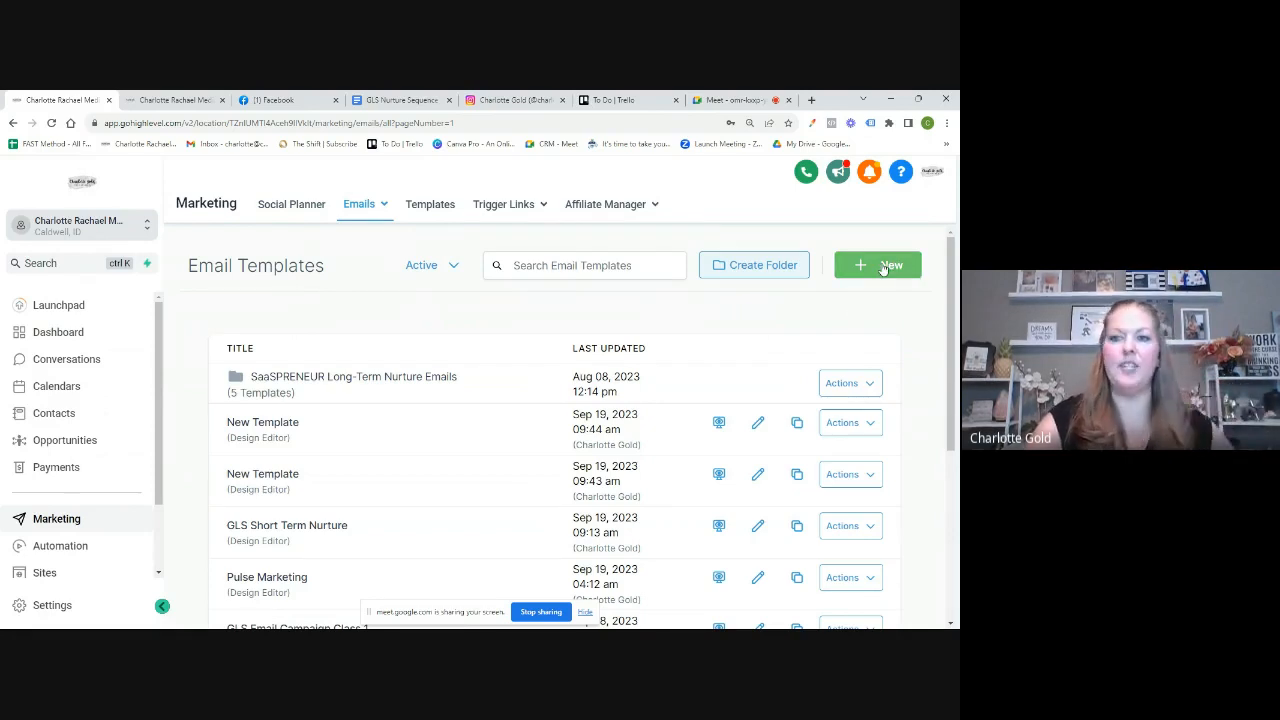
# Step: Open the Email Marketing Templates library from the New menu
pyautogui.click(884, 268)
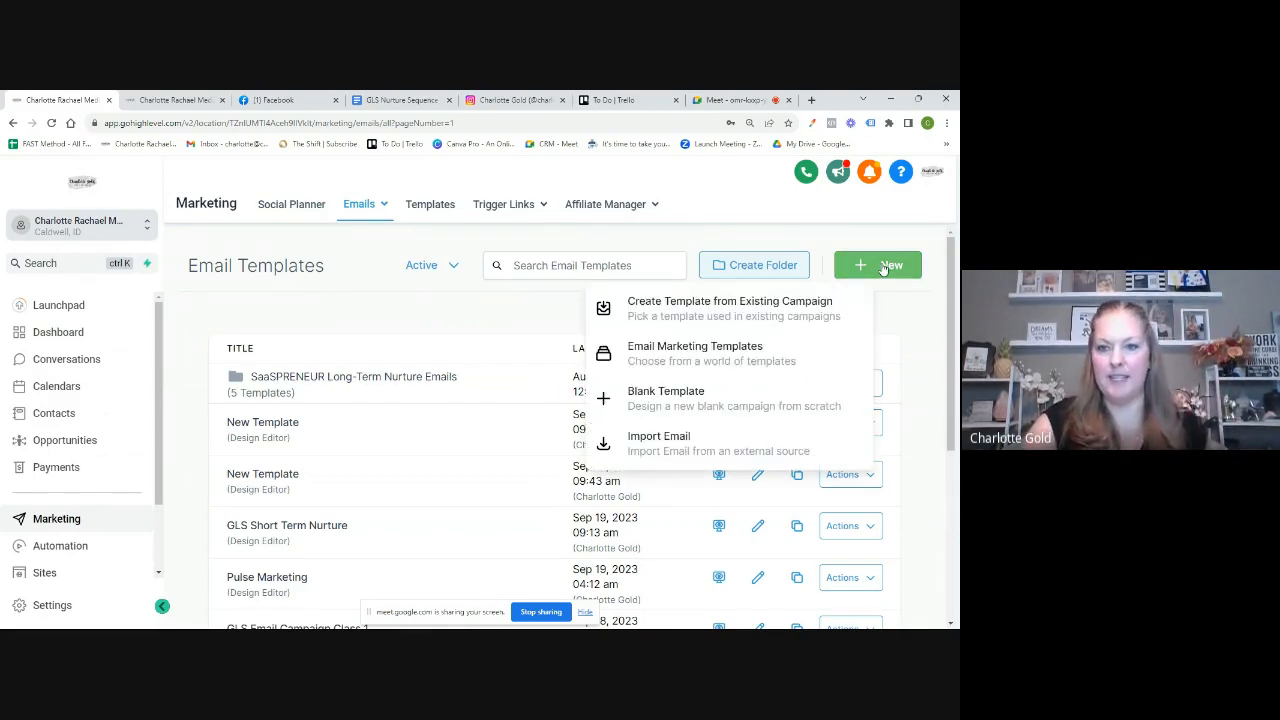
pyautogui.click(680, 355)
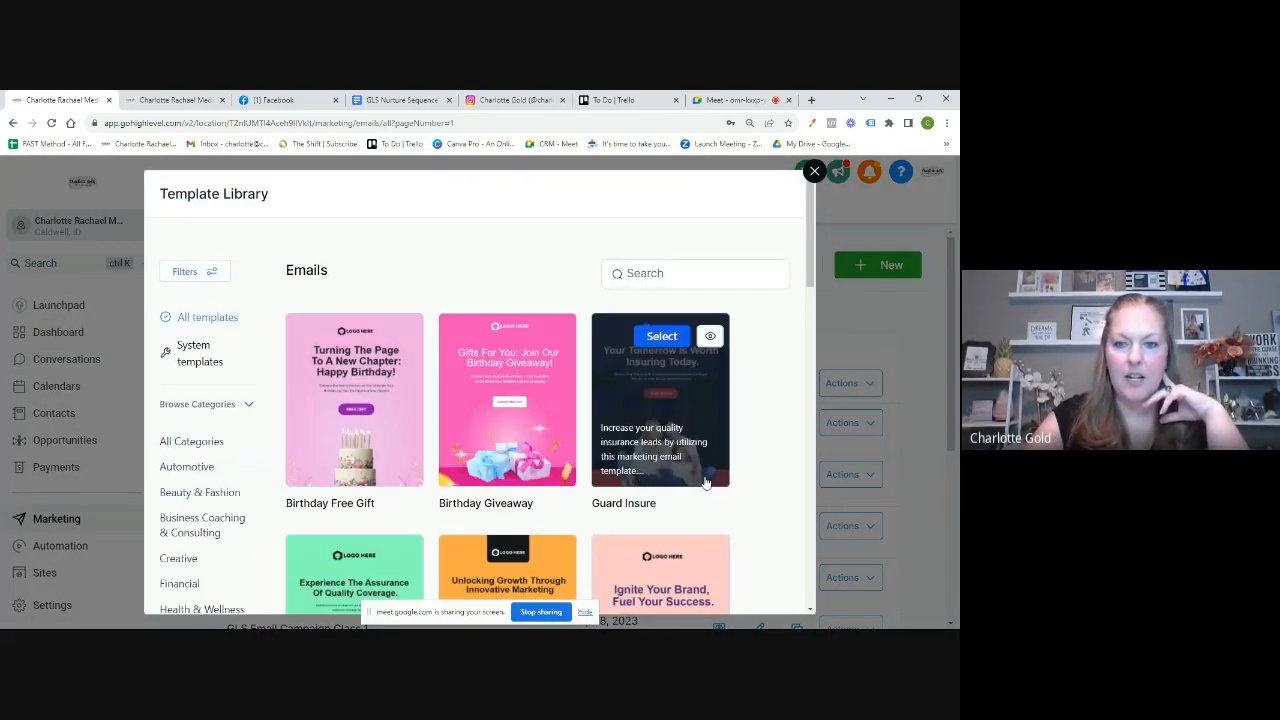
pyautogui.scroll(-2, 737, 491)
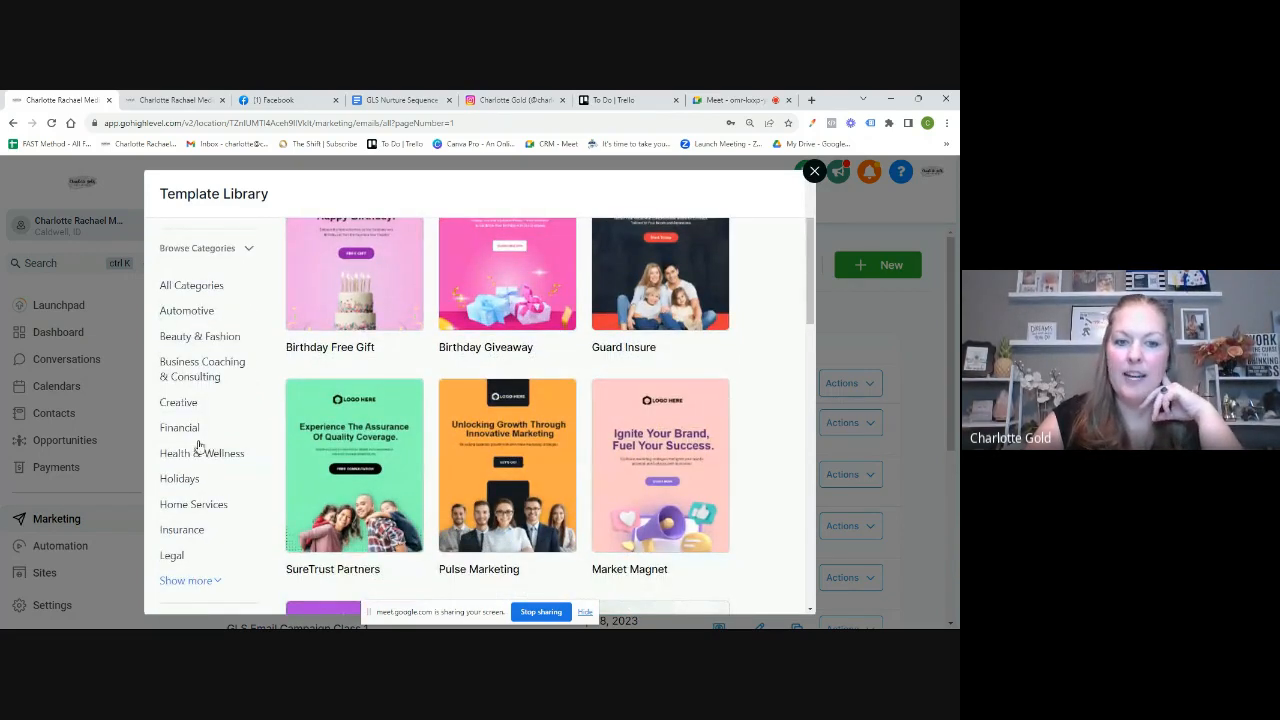
# Step: Filter to Business Coaching & Consulting and browse templates like Lifestyle Coaching 6 and 8
pyautogui.click(190, 376)
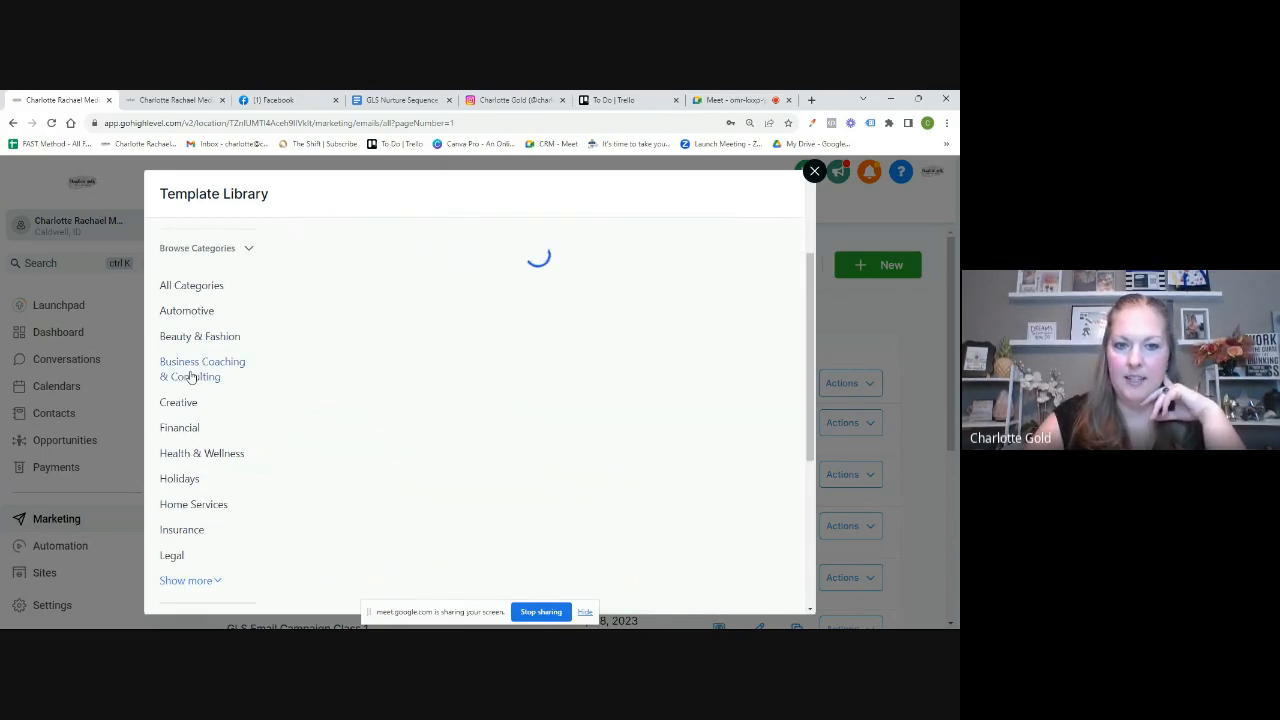
pyautogui.scroll(3, 769, 379)
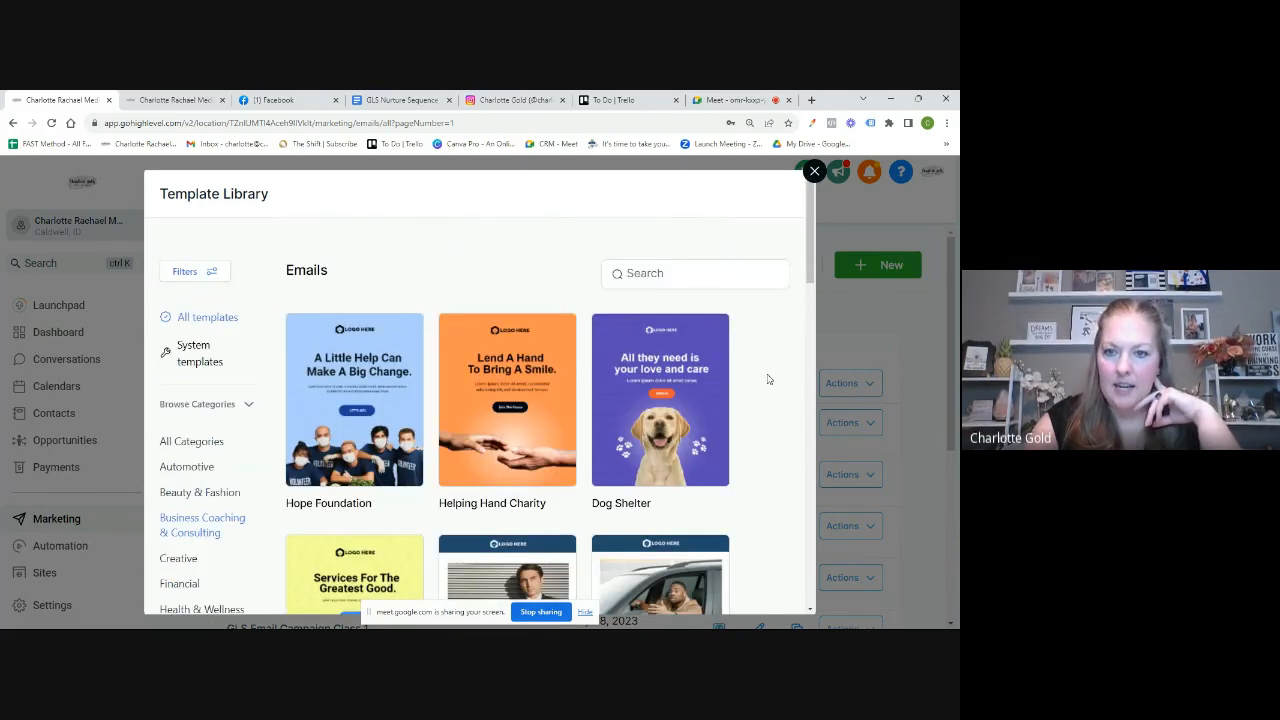
pyautogui.scroll(-4, 769, 379)
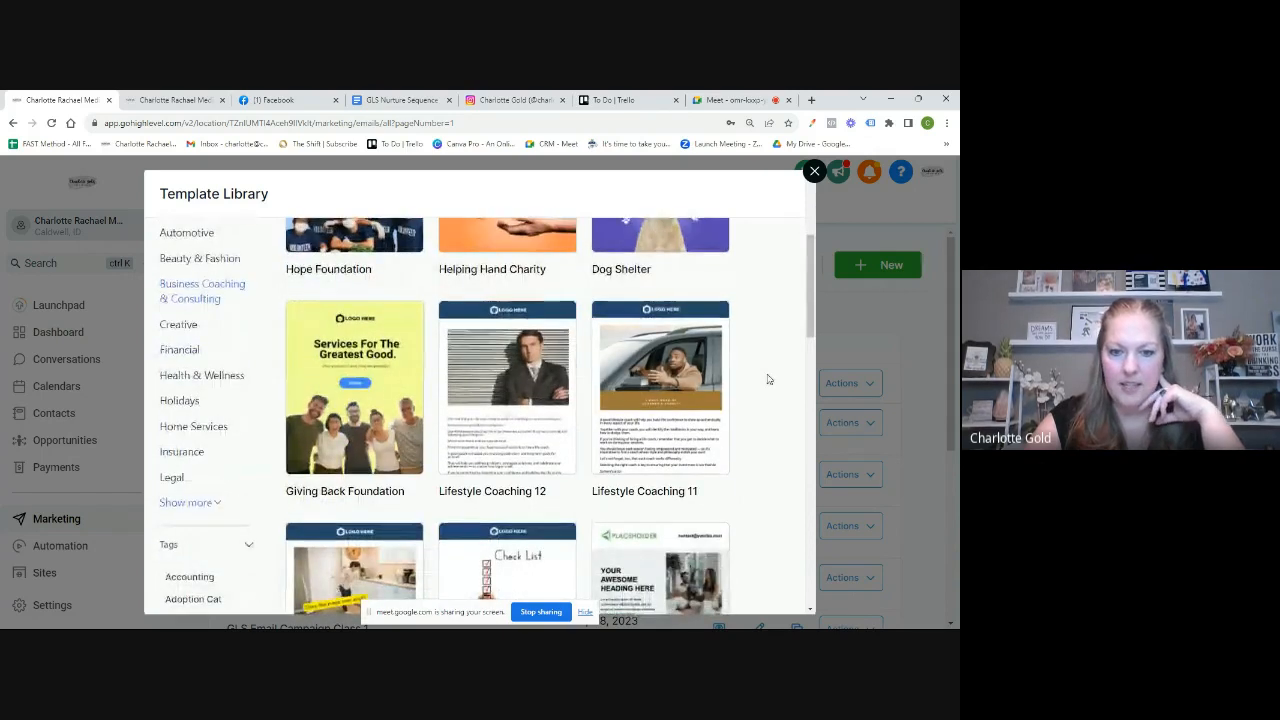
pyautogui.scroll(-3, 757, 449)
pyautogui.scroll(-1, 766, 480)
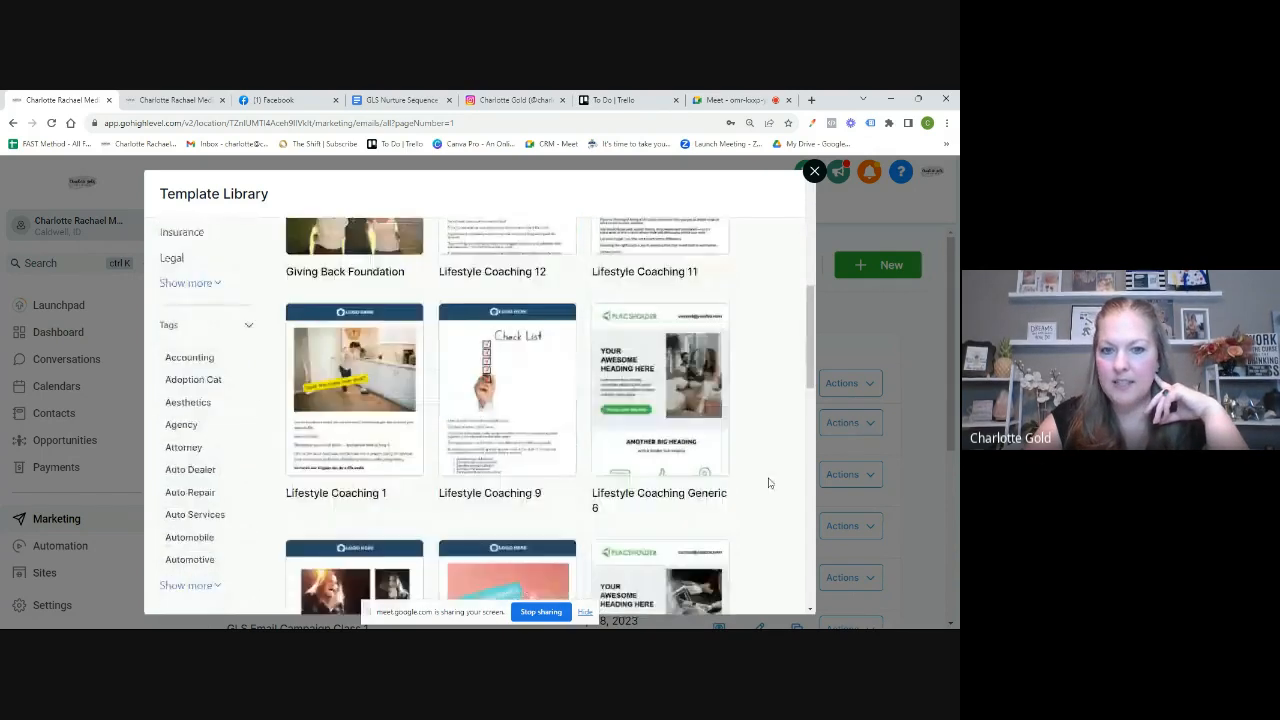
pyautogui.scroll(-2, 769, 483)
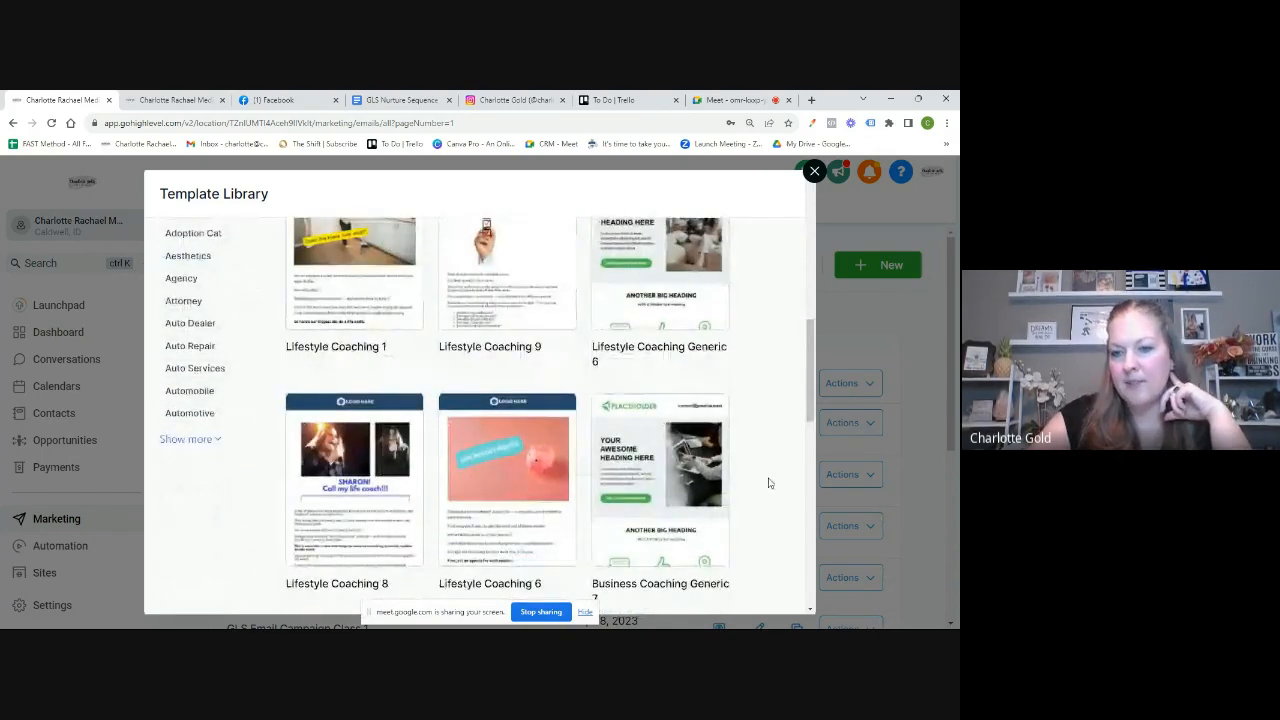
pyautogui.scroll(-1, 769, 483)
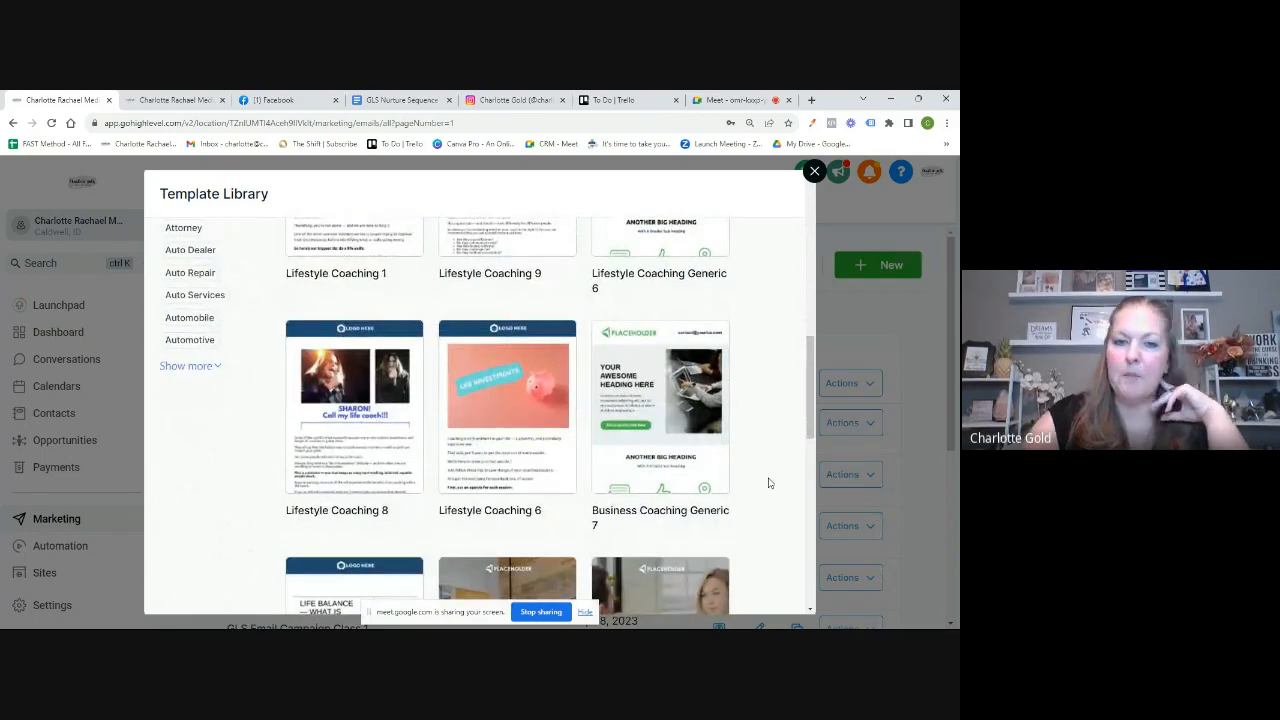
pyautogui.scroll(-2, 769, 483)
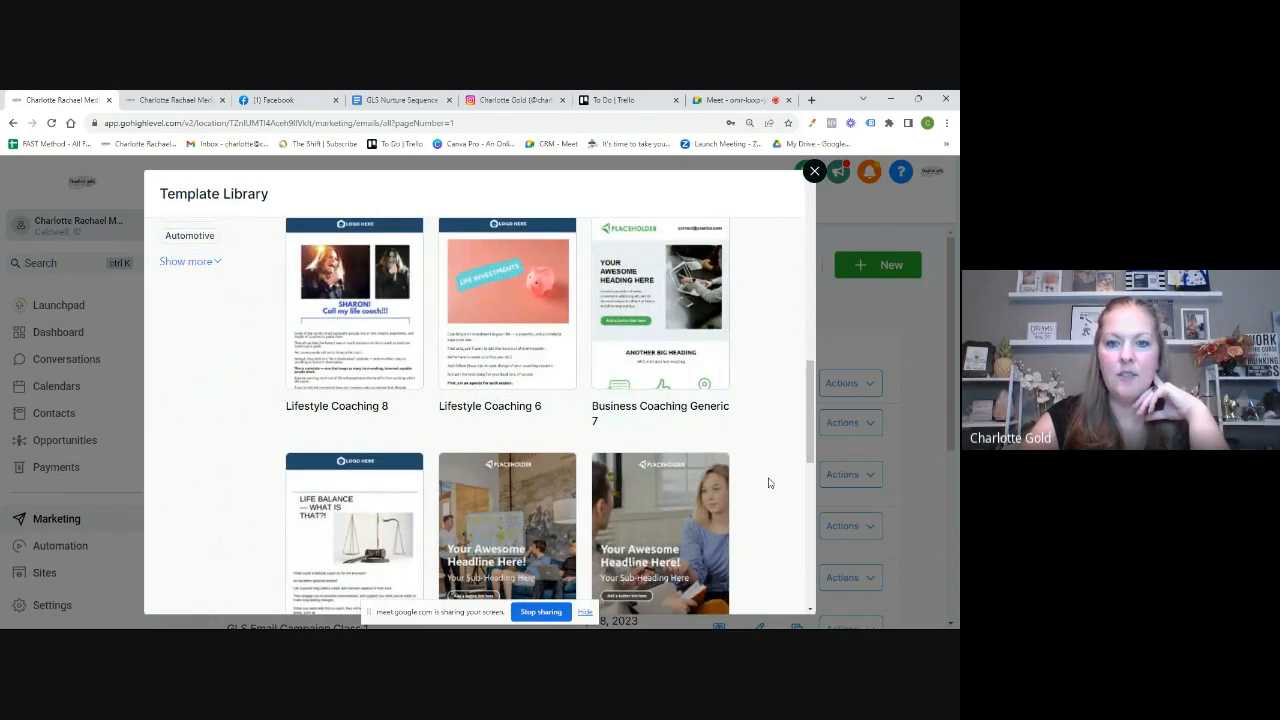
pyautogui.scroll(-3, 769, 483)
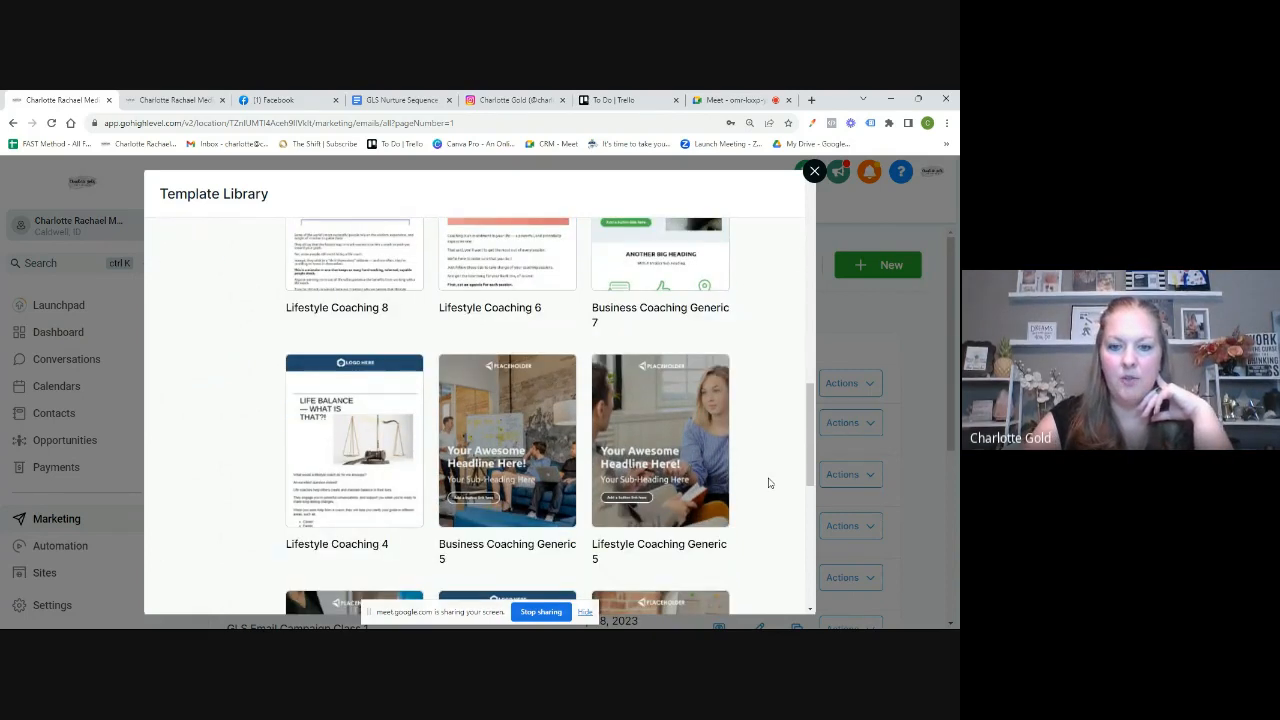
pyautogui.scroll(5, 769, 483)
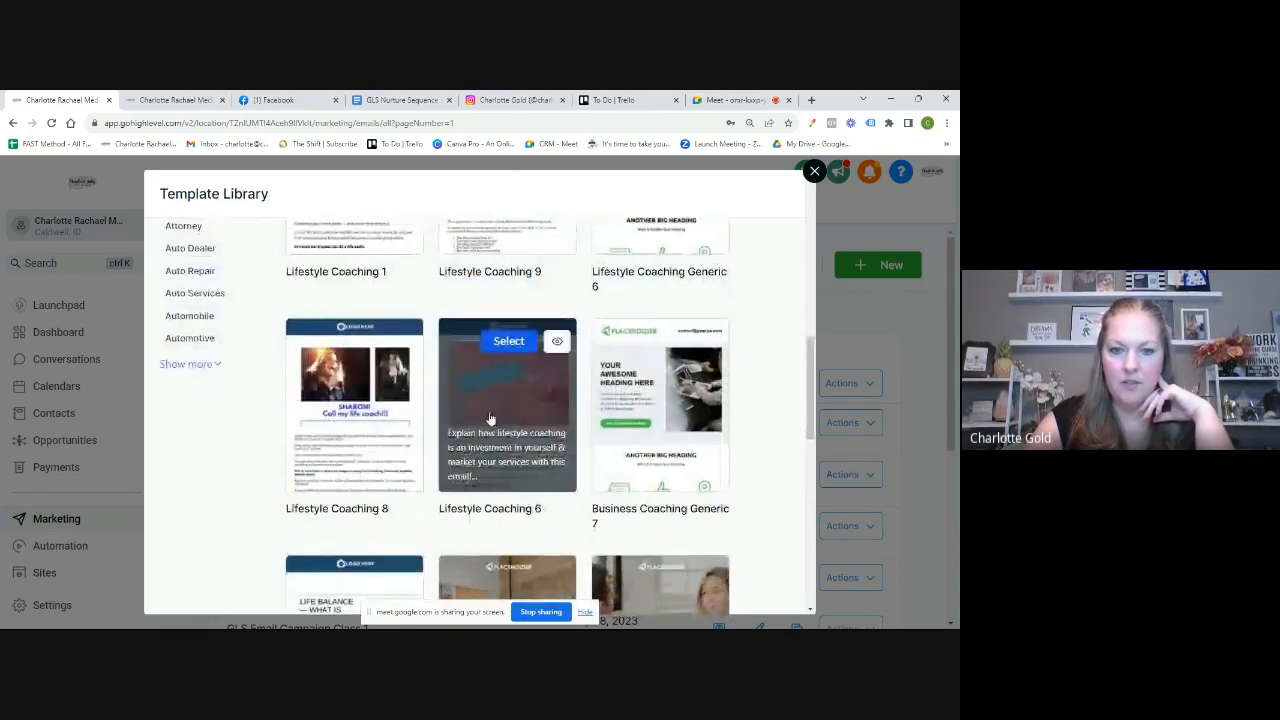
# Step: Preview the Lifestyle Coaching 6 template and load its Life Investments design into the builder
pyautogui.click(491, 416)
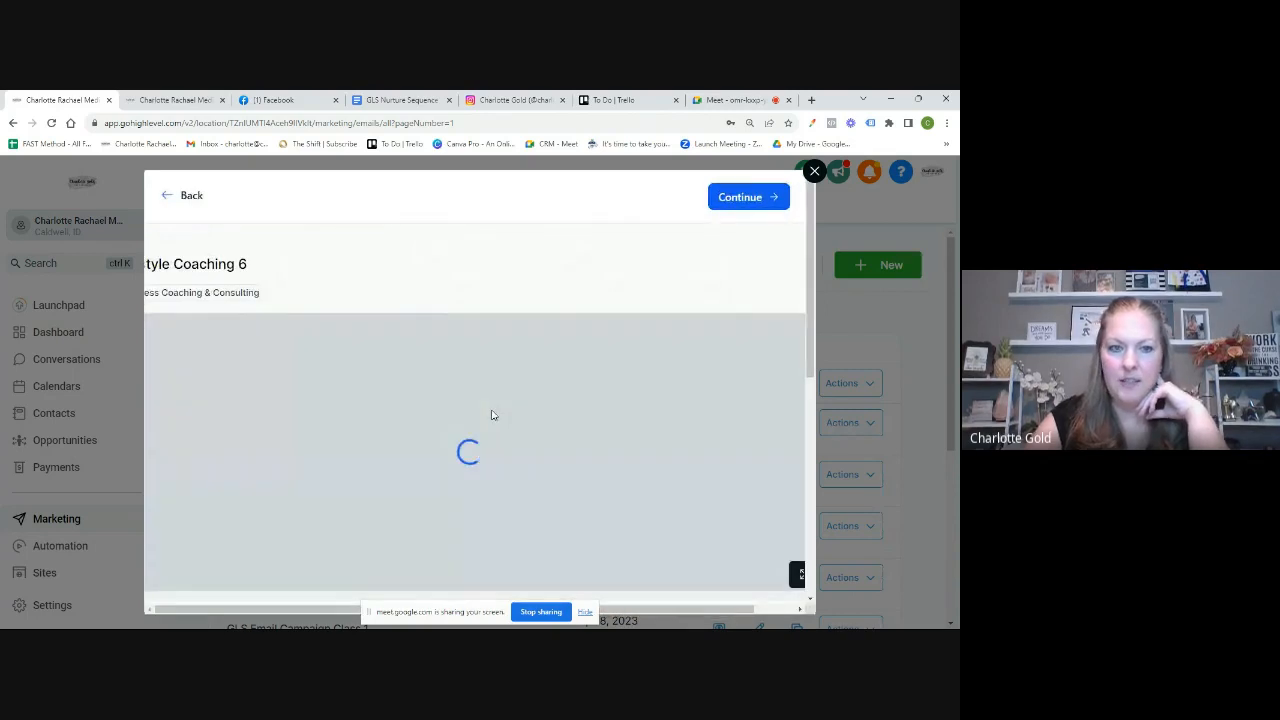
pyautogui.scroll(-5, 718, 482)
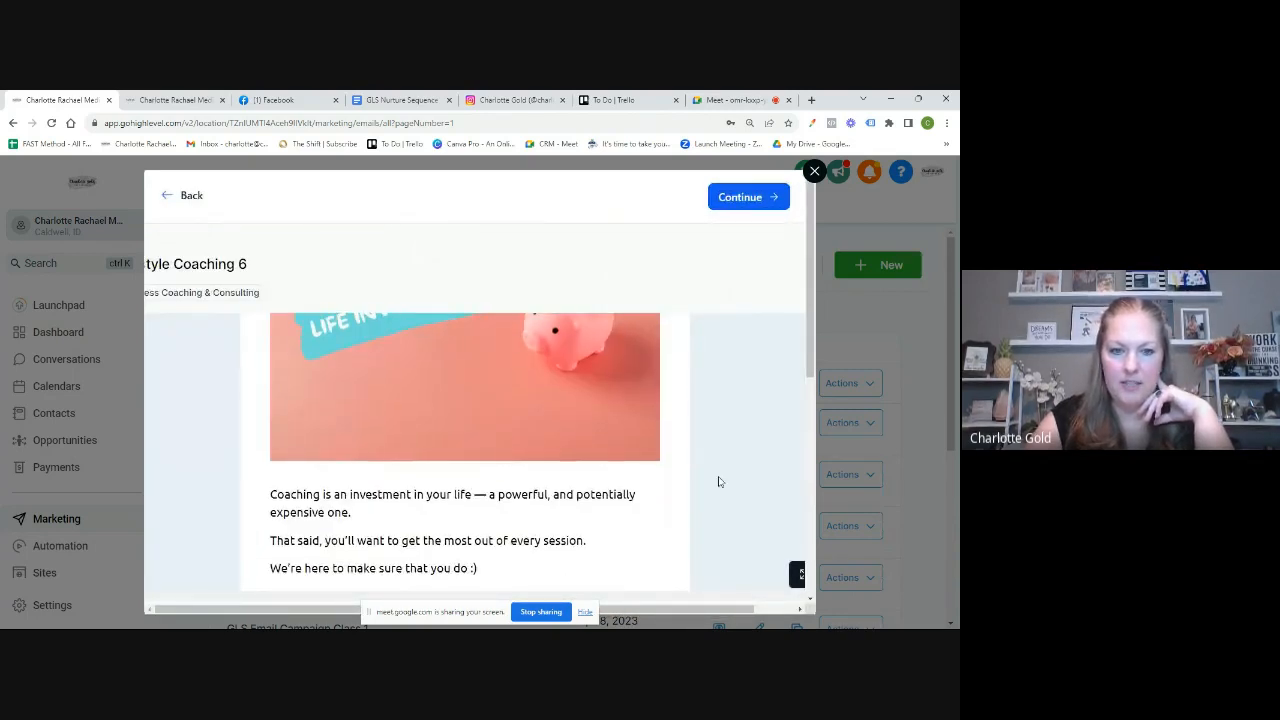
pyautogui.scroll(-5, 718, 482)
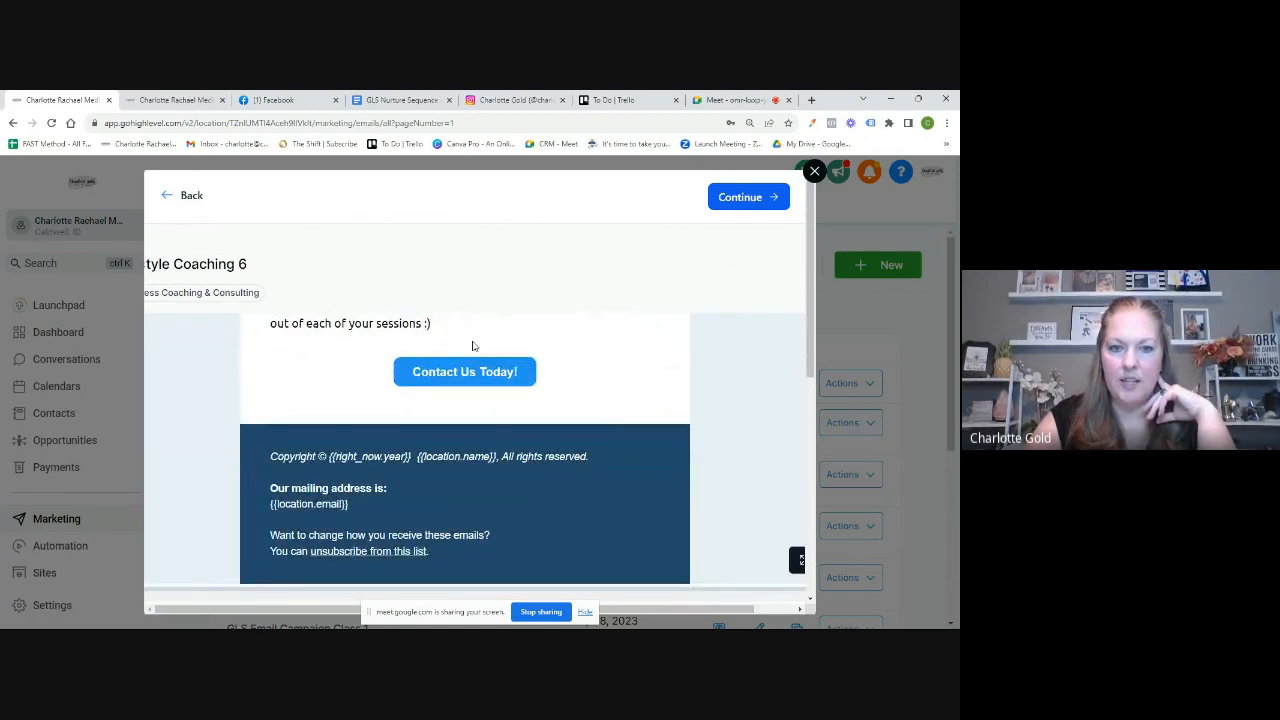
pyautogui.scroll(3, 622, 412)
pyautogui.scroll(5, 622, 412)
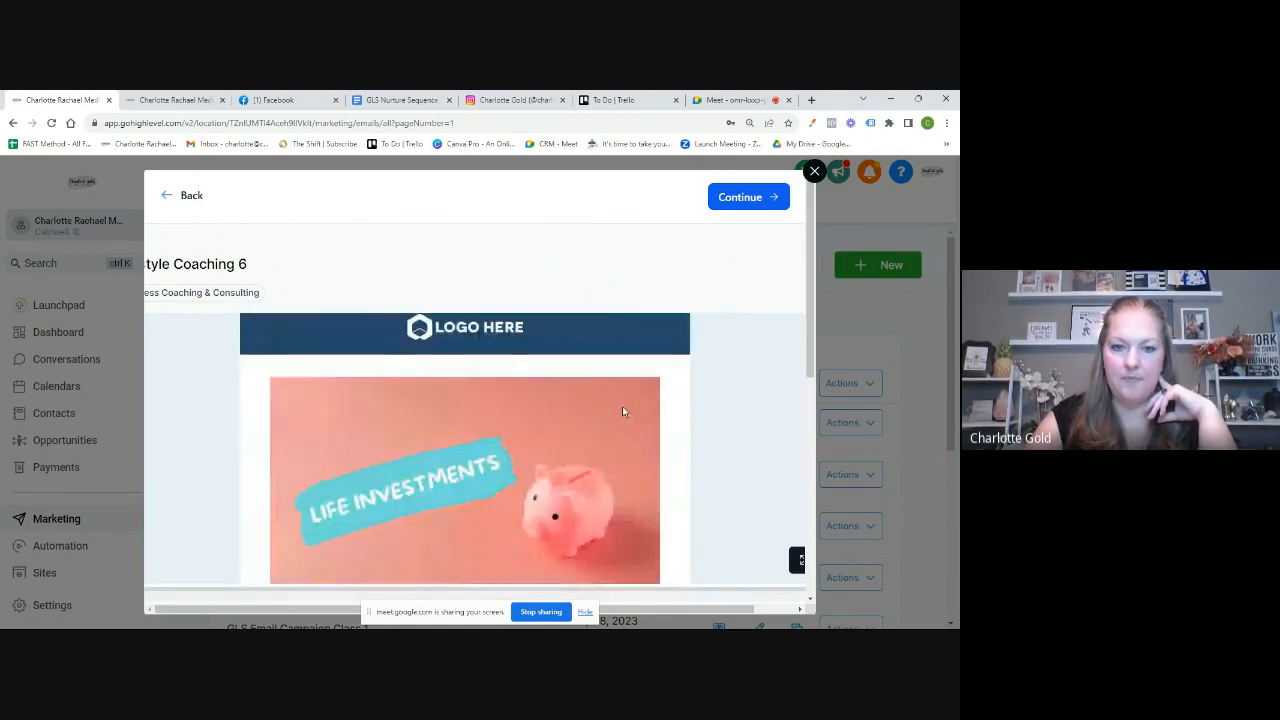
pyautogui.click(758, 198)
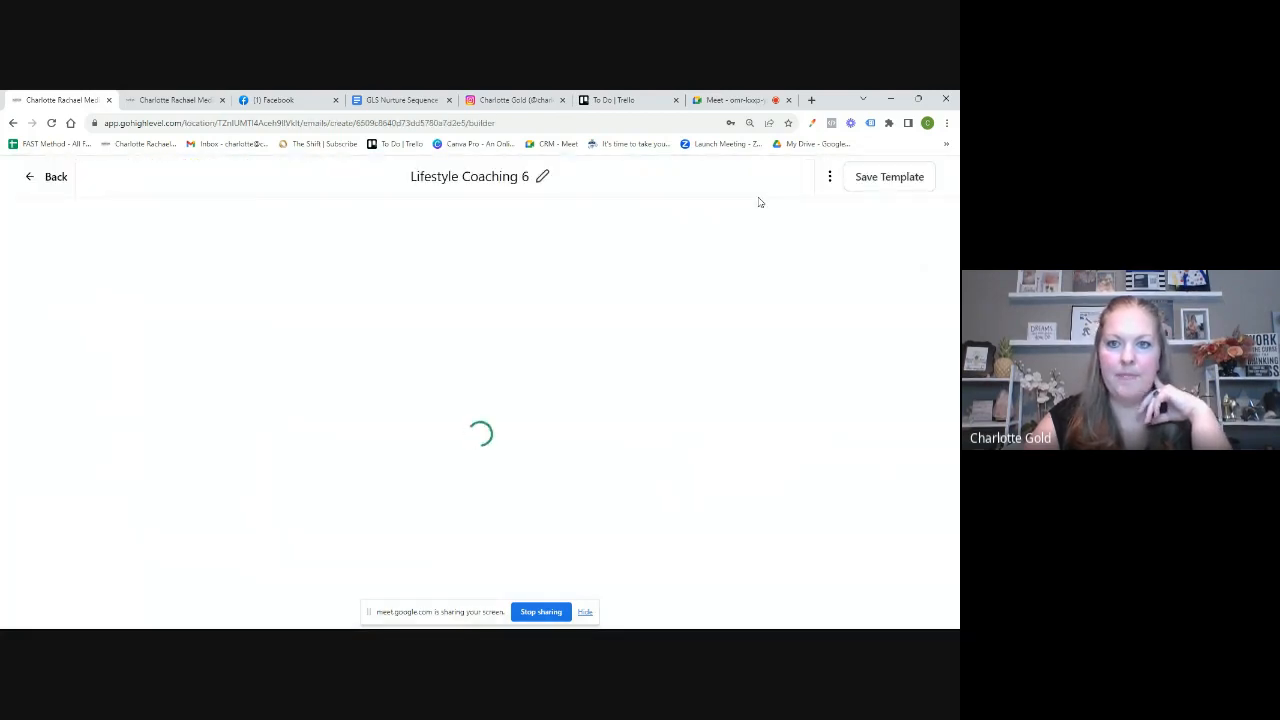
# Step: Retitle the template from 'Lifestyle Coaching 6' to 'Generic Email Template', fixing typos
pyautogui.click(474, 176)
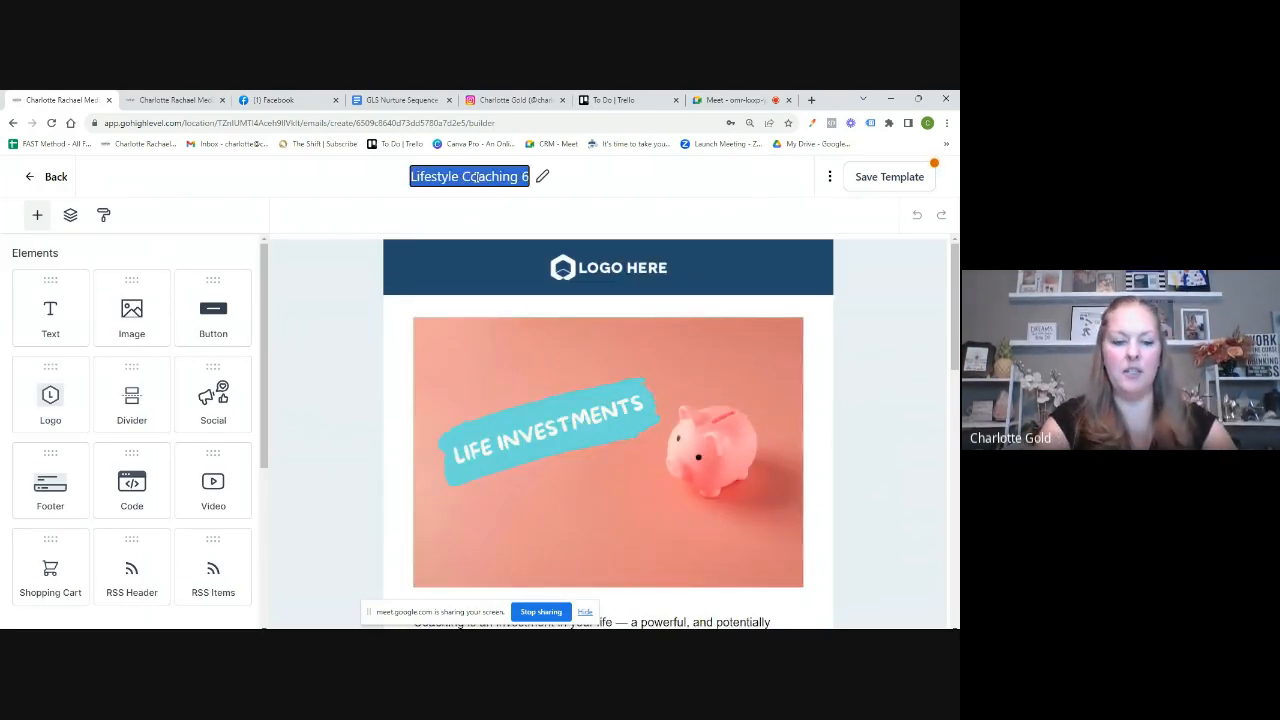
pyautogui.write('Ge')
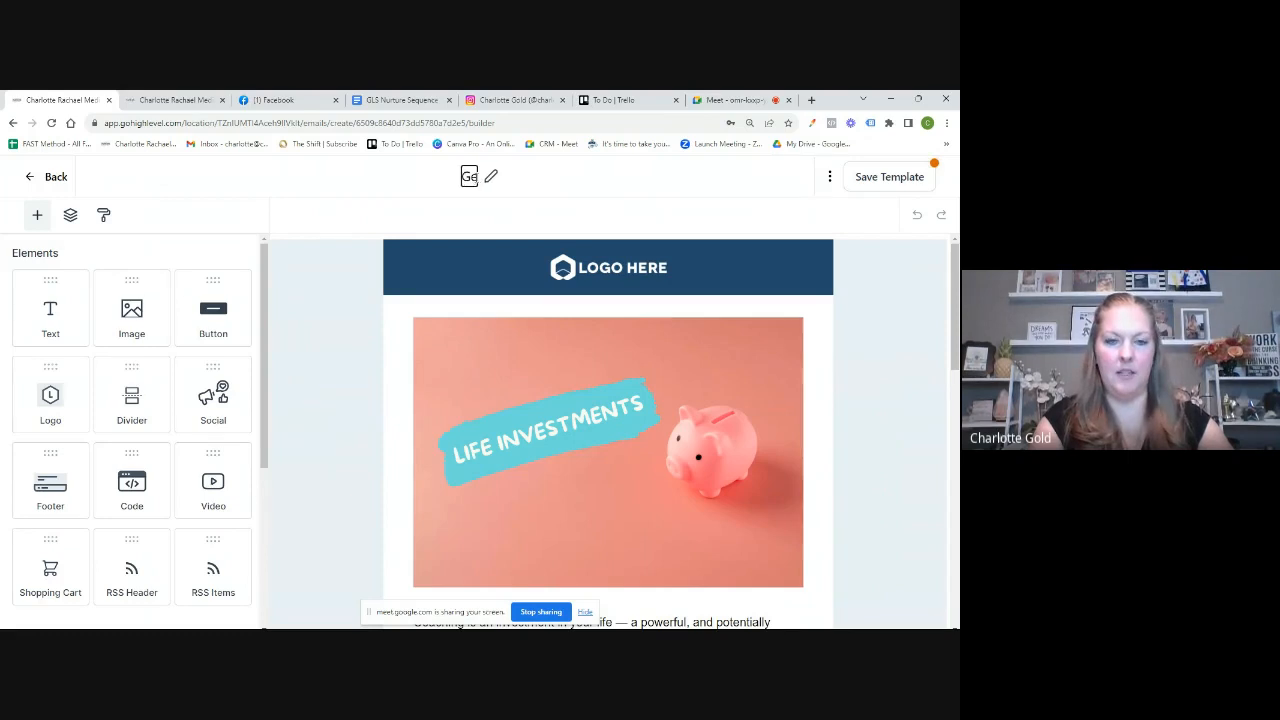
pyautogui.write('neric')
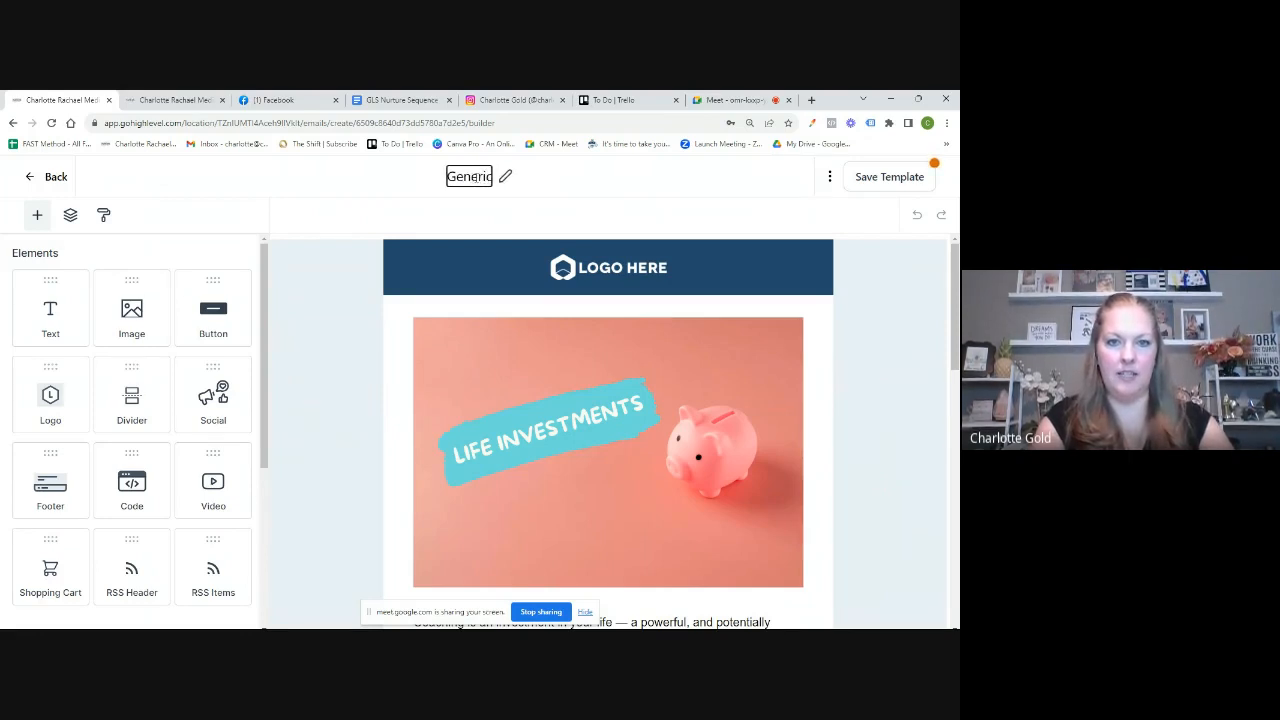
pyautogui.press('BackSpace')
pyautogui.press('BackSpace')
pyautogui.press('BackSpace')
pyautogui.write('Email')
pyautogui.press('BackSpace')
pyautogui.press('BackSpace')
pyautogui.press('BackSpace')
pyautogui.press('BackSpace')
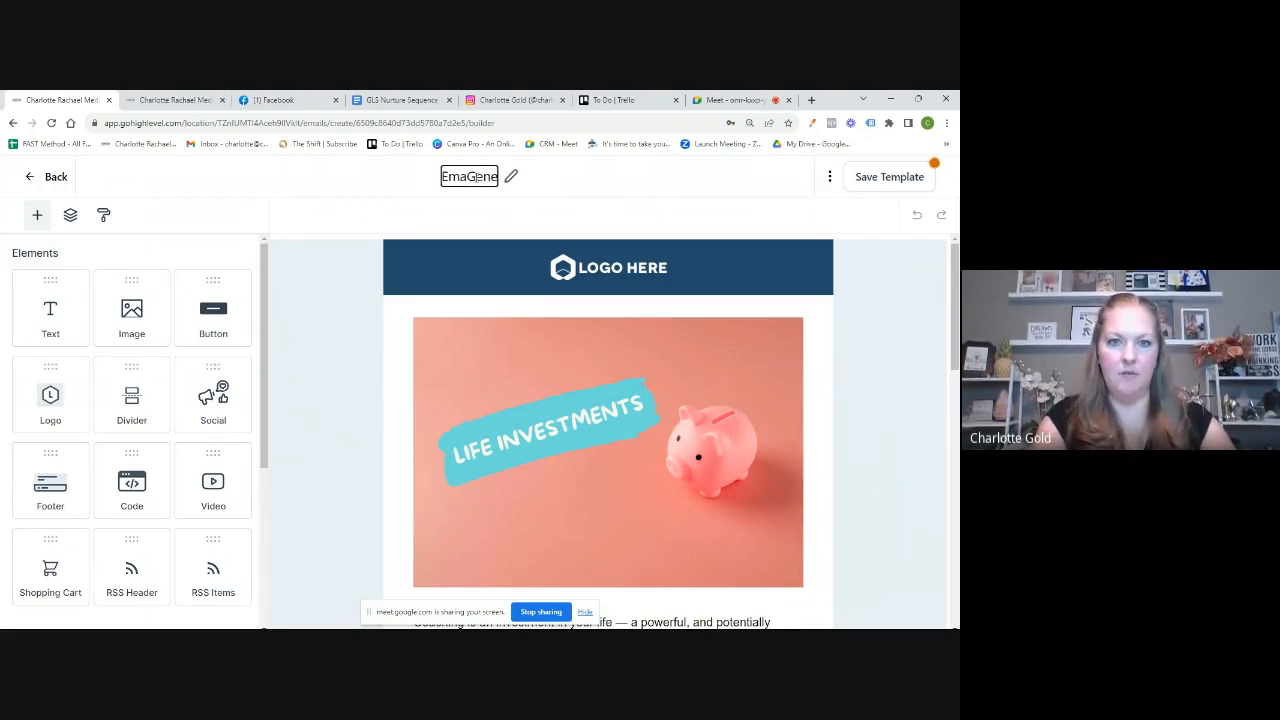
pyautogui.press('BackSpace')
pyautogui.press('Delete')
pyautogui.press('Delete')
pyautogui.press('Delete')
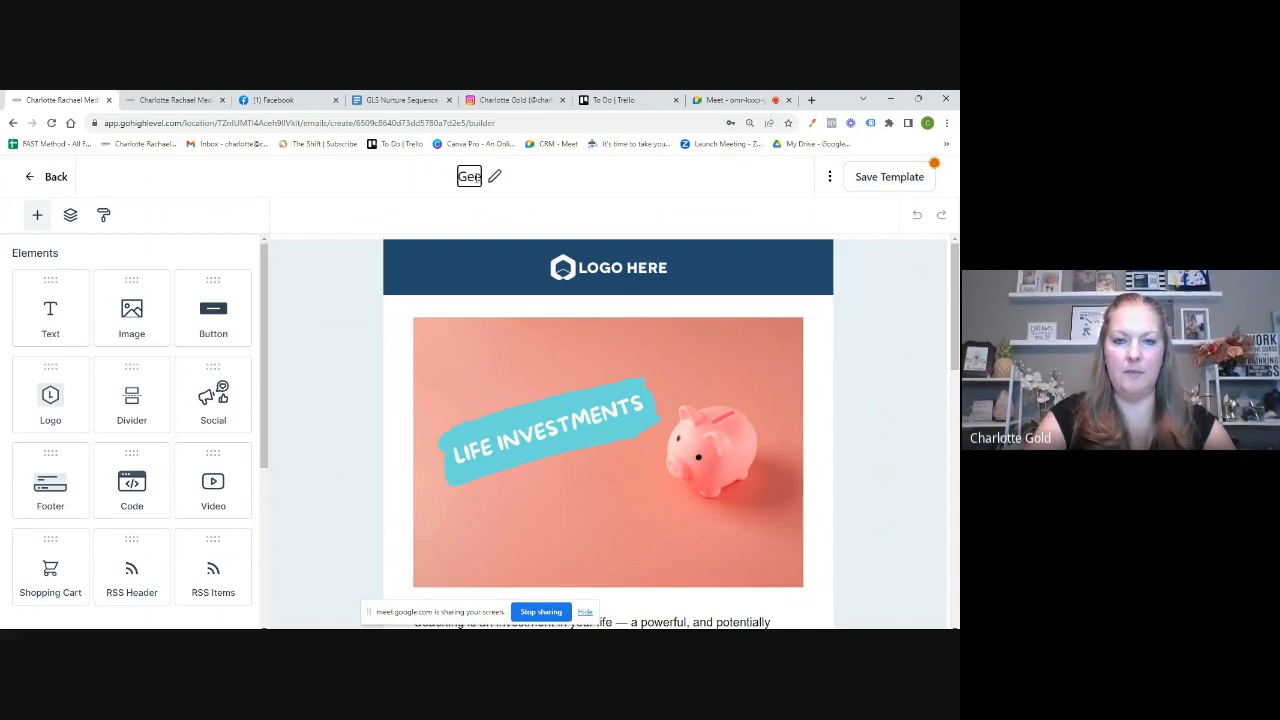
pyautogui.write('Gen')
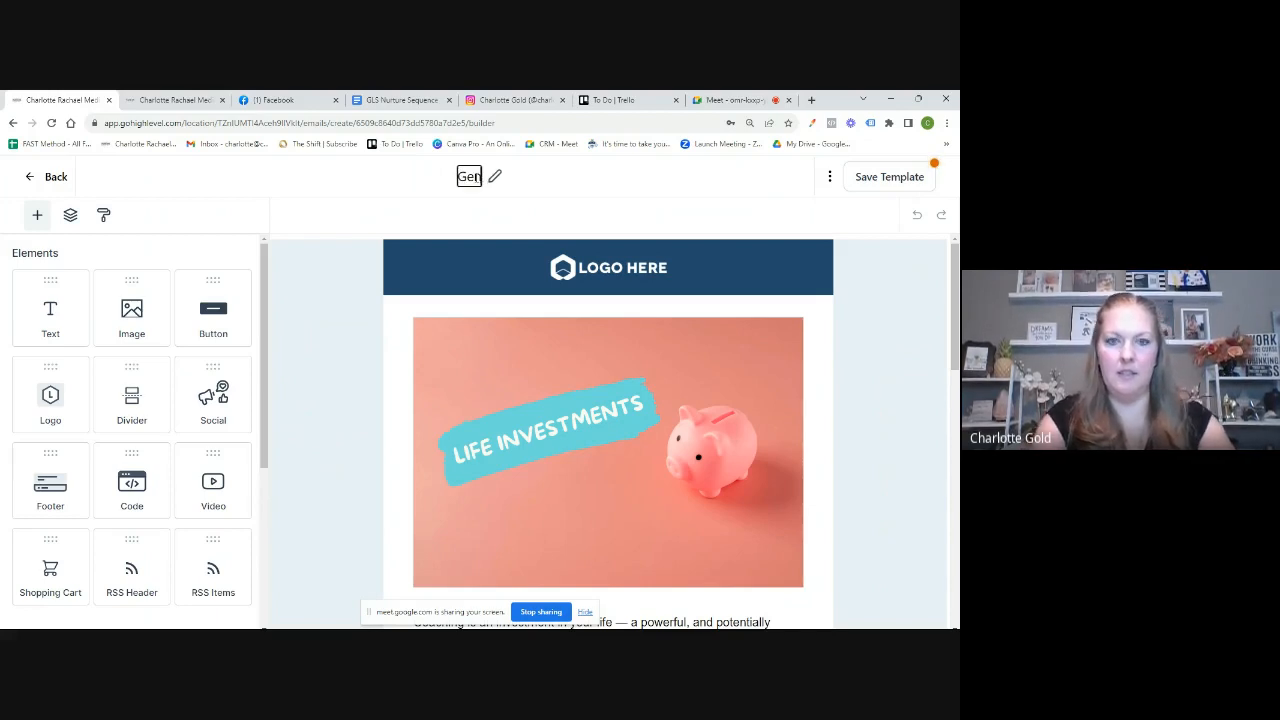
pyautogui.write('eric Email Template')
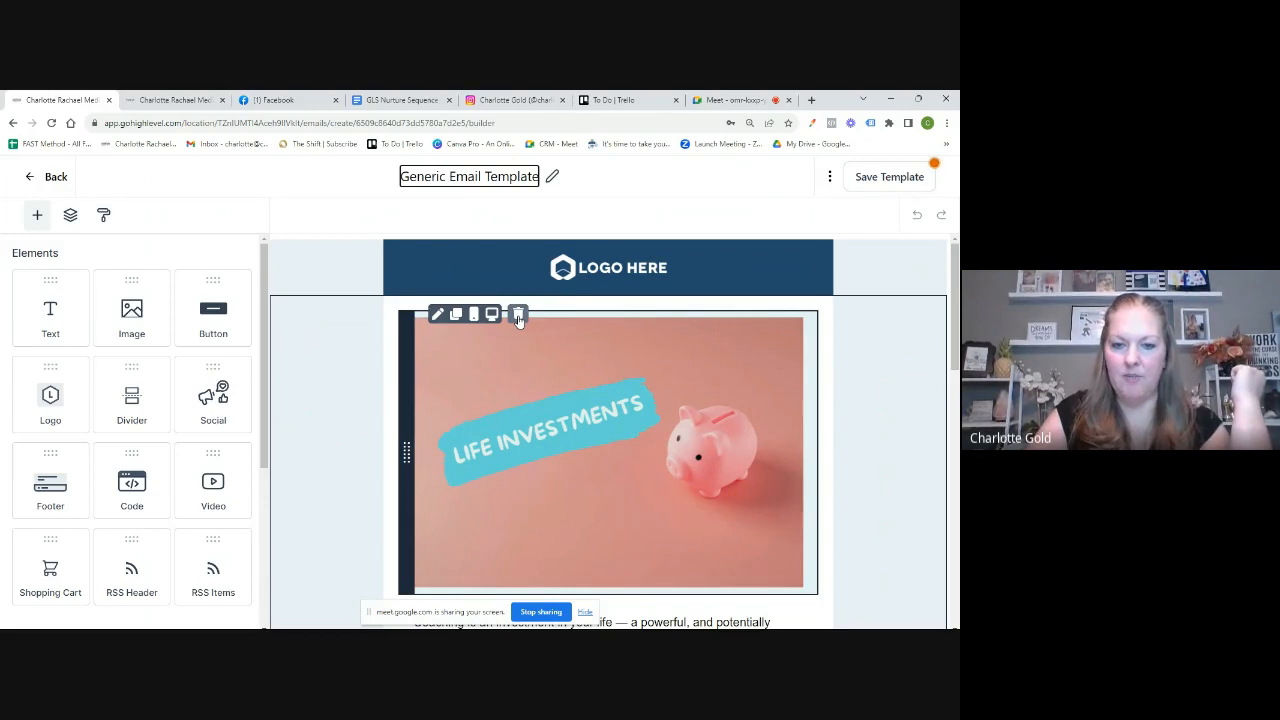
# Step: Select the LOGO HERE header image and review its Align and Padding settings
pyautogui.click(518, 316)
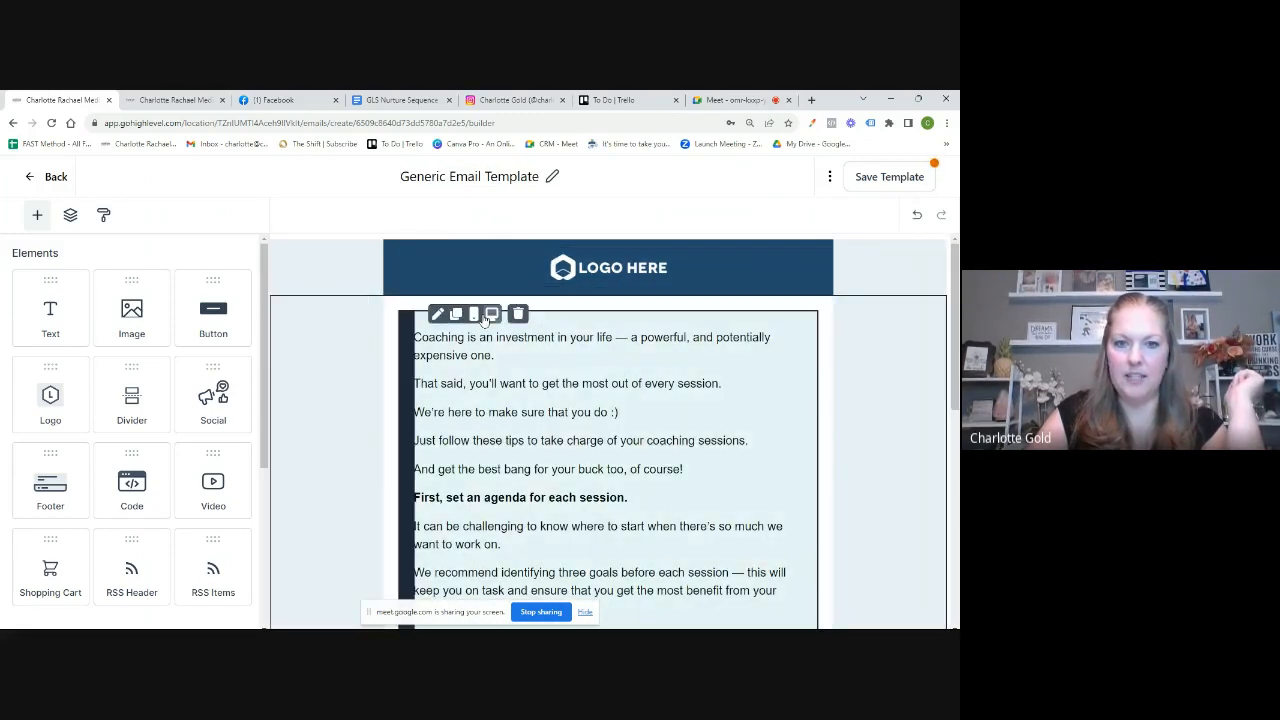
pyautogui.click(599, 276)
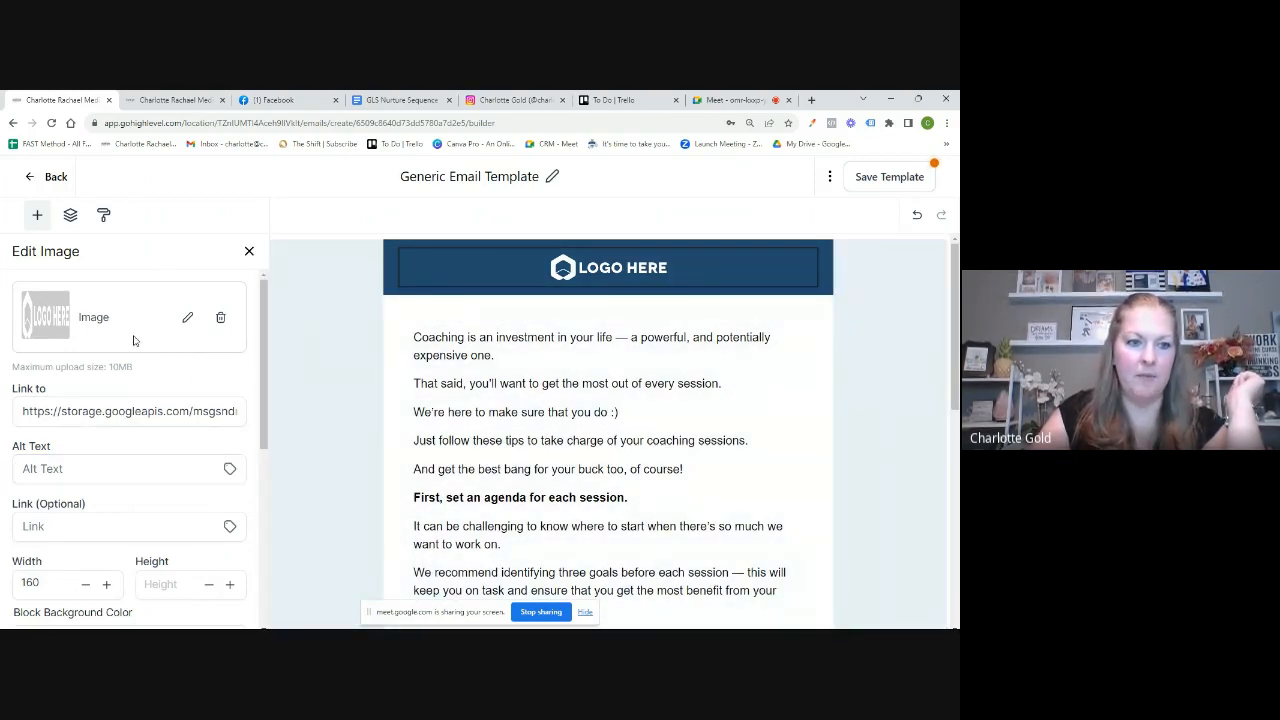
pyautogui.scroll(-1, 140, 340)
pyautogui.scroll(1, 100, 336)
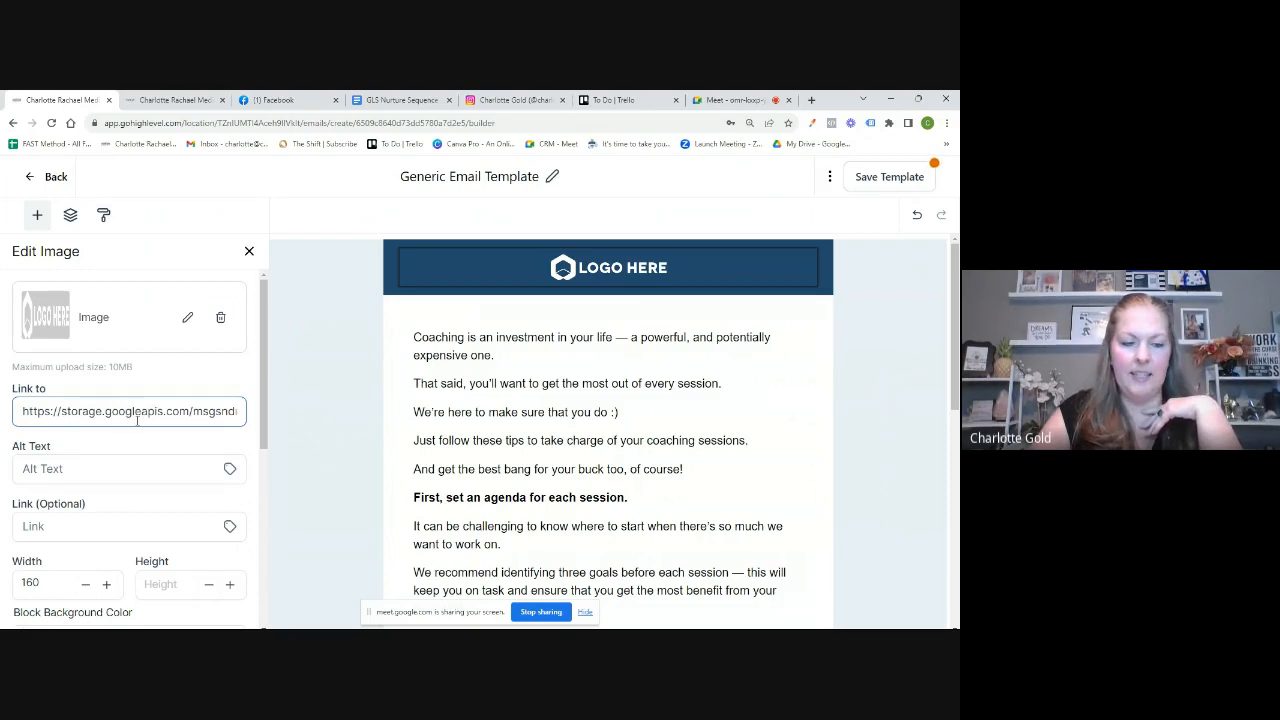
pyautogui.scroll(-3, 137, 420)
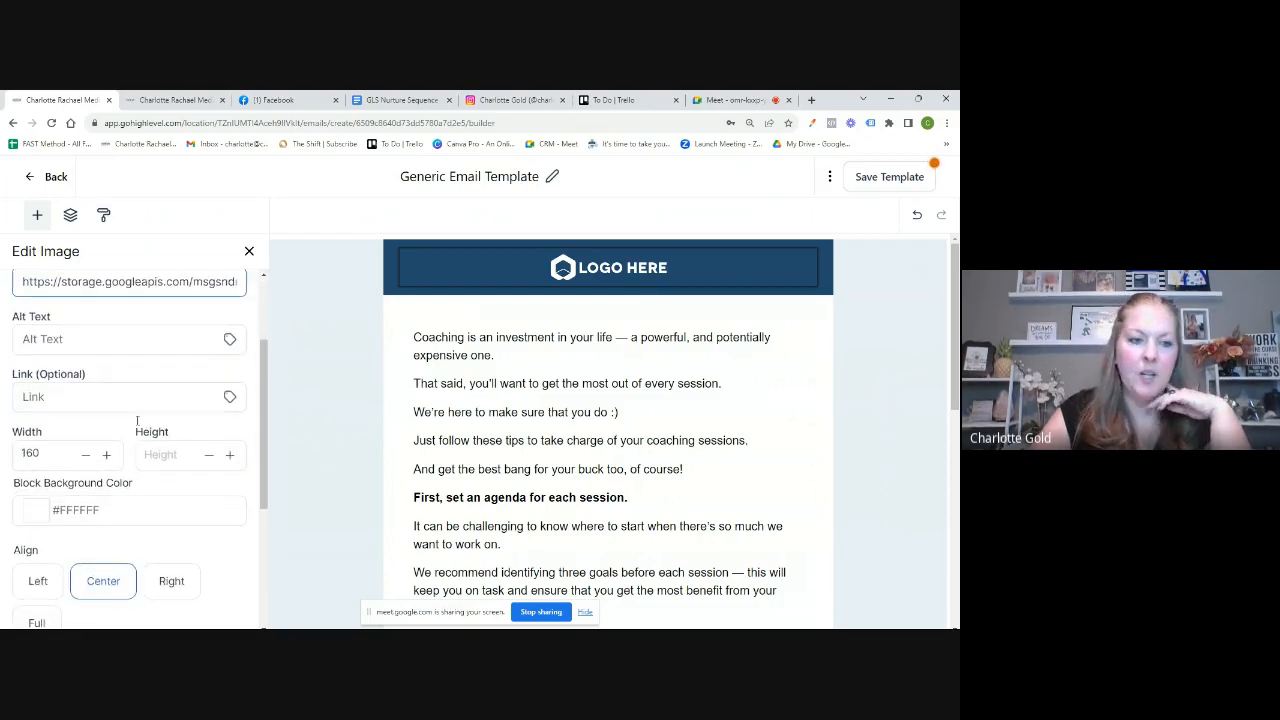
pyautogui.scroll(-2, 134, 420)
pyautogui.scroll(-2, 171, 460)
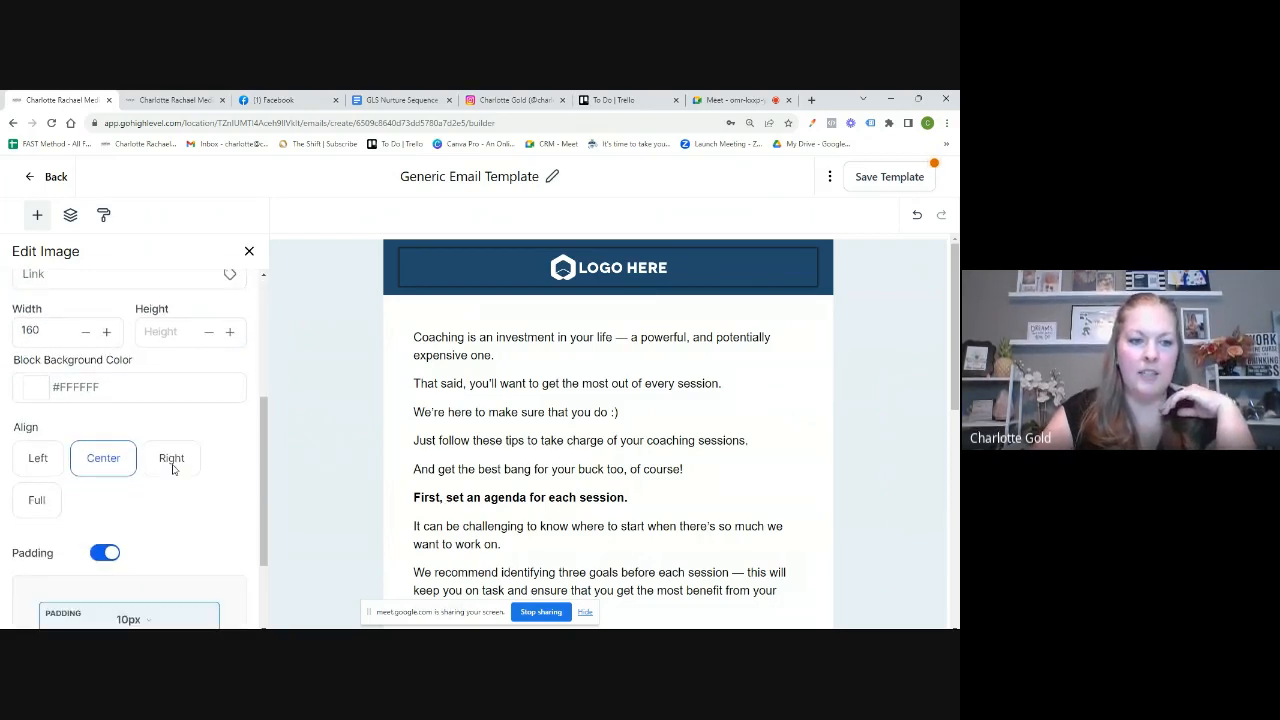
pyautogui.scroll(-2, 208, 514)
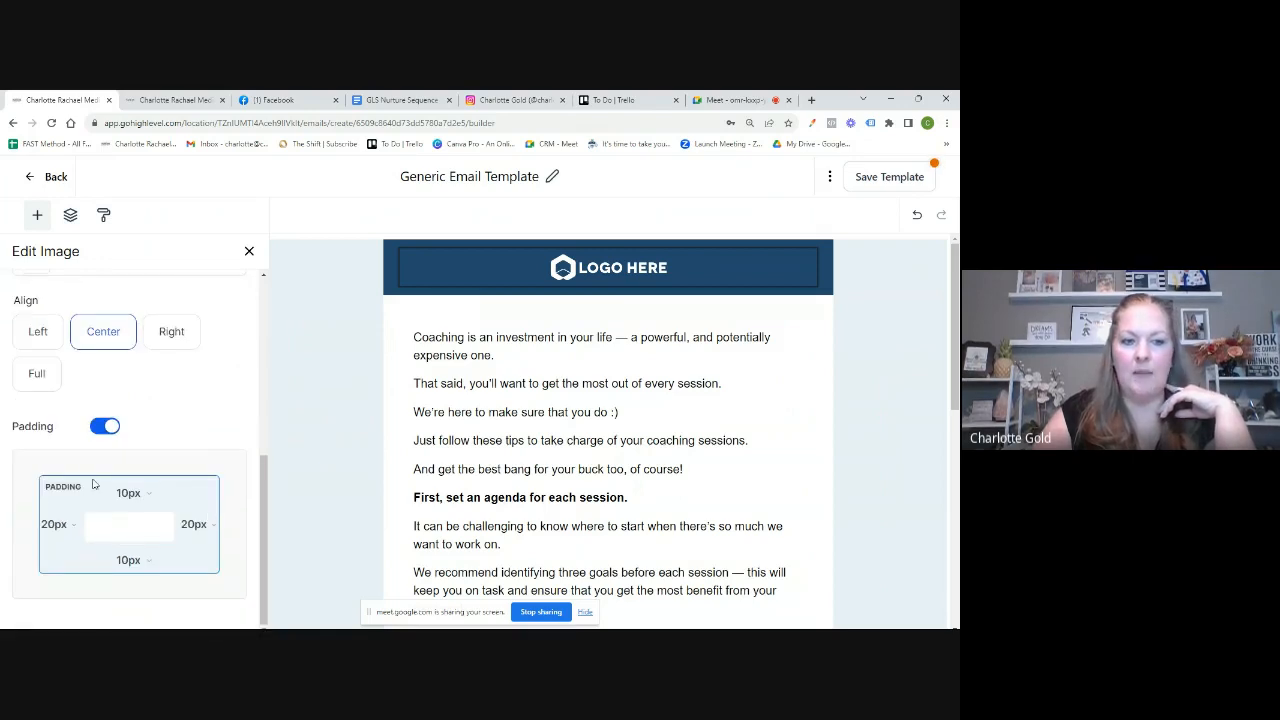
pyautogui.scroll(10, 149, 409)
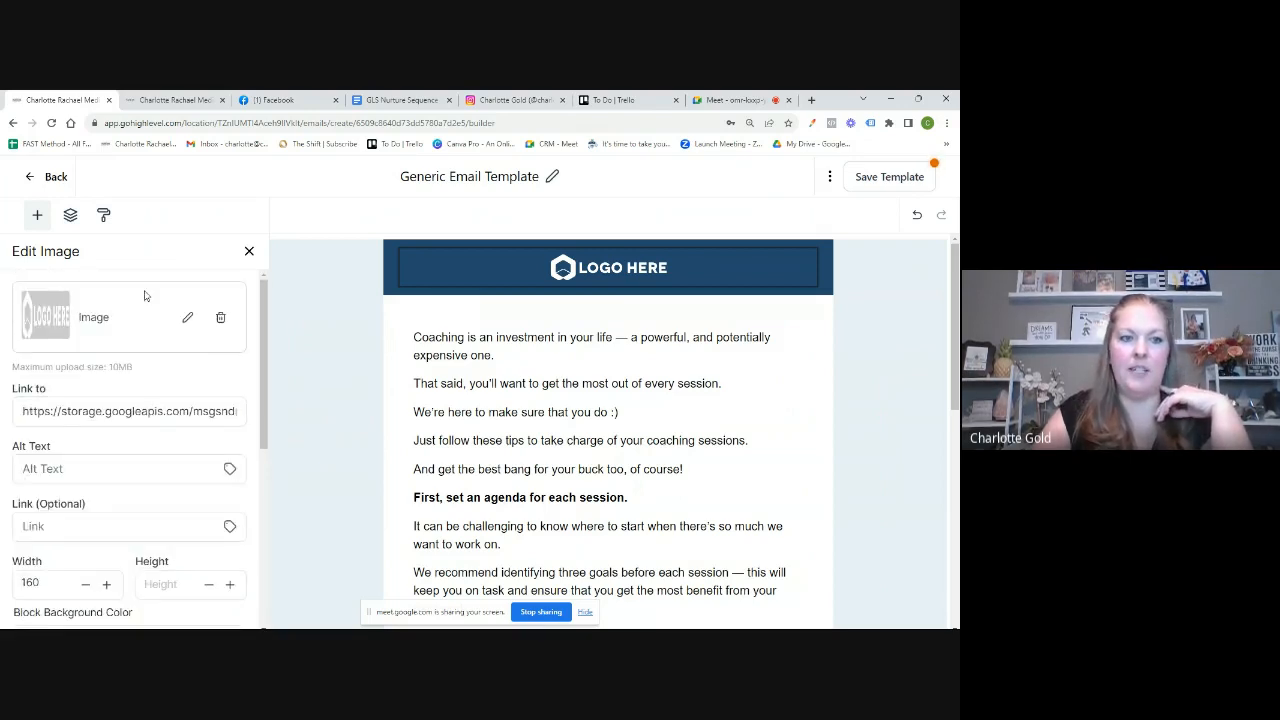
# Step: Swap the header placeholder for the Gold Link Solutions logo from the media library
pyautogui.click(187, 318)
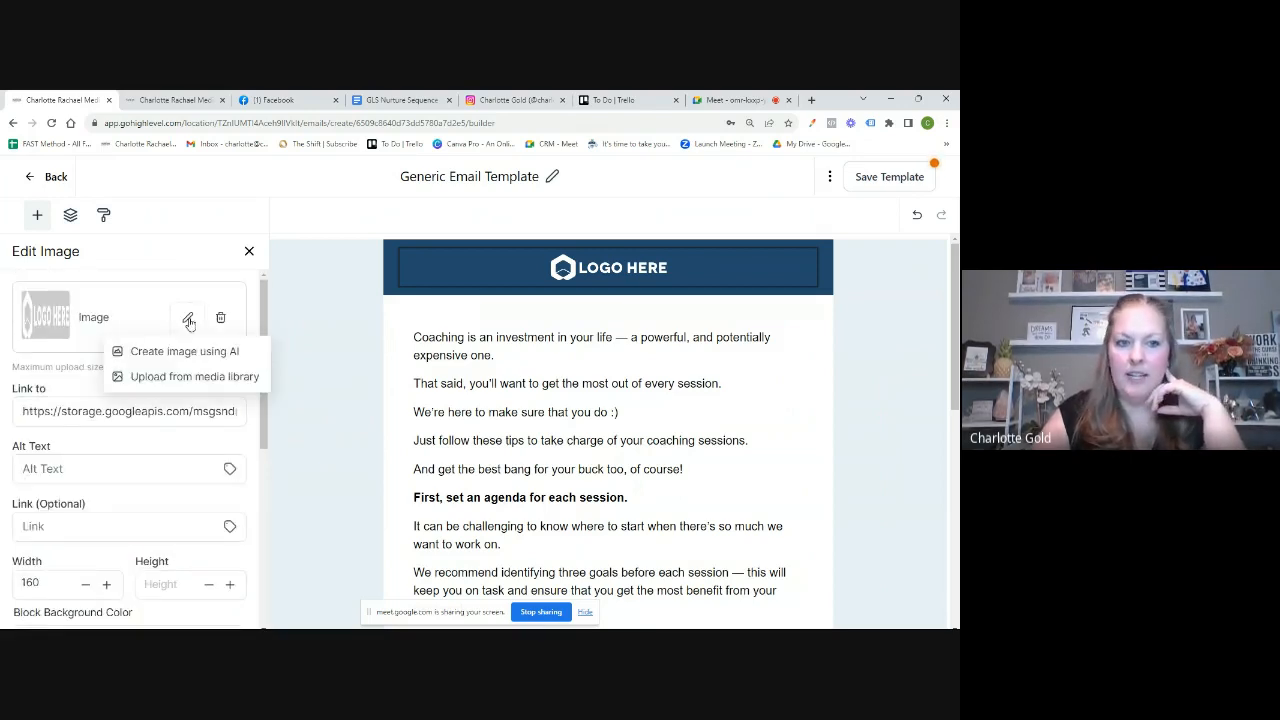
pyautogui.click(195, 377)
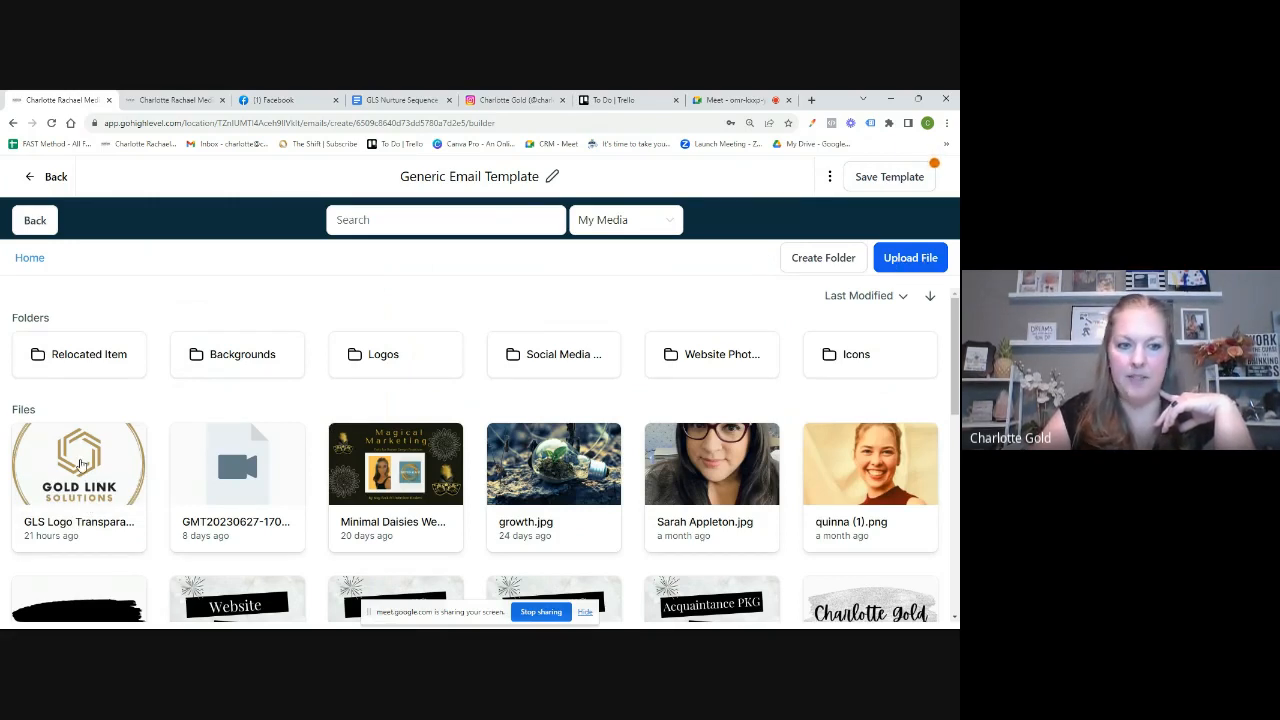
pyautogui.click(81, 466)
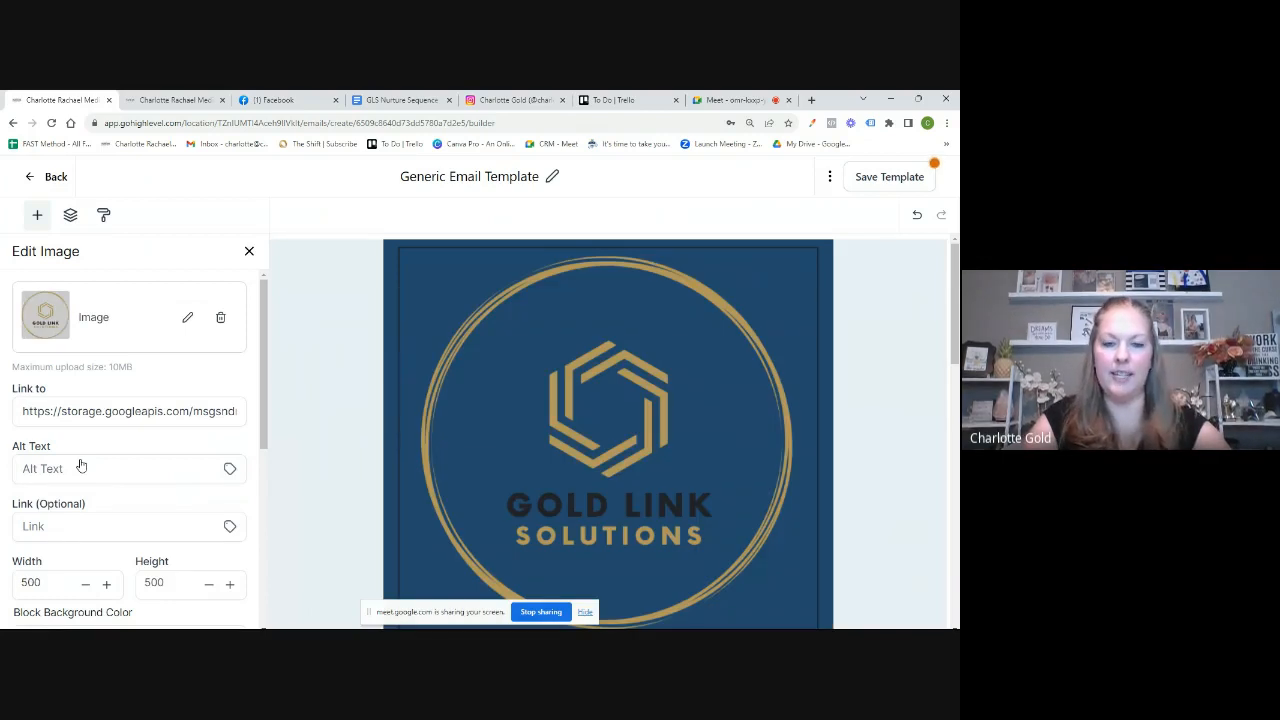
pyautogui.scroll(-2, 535, 478)
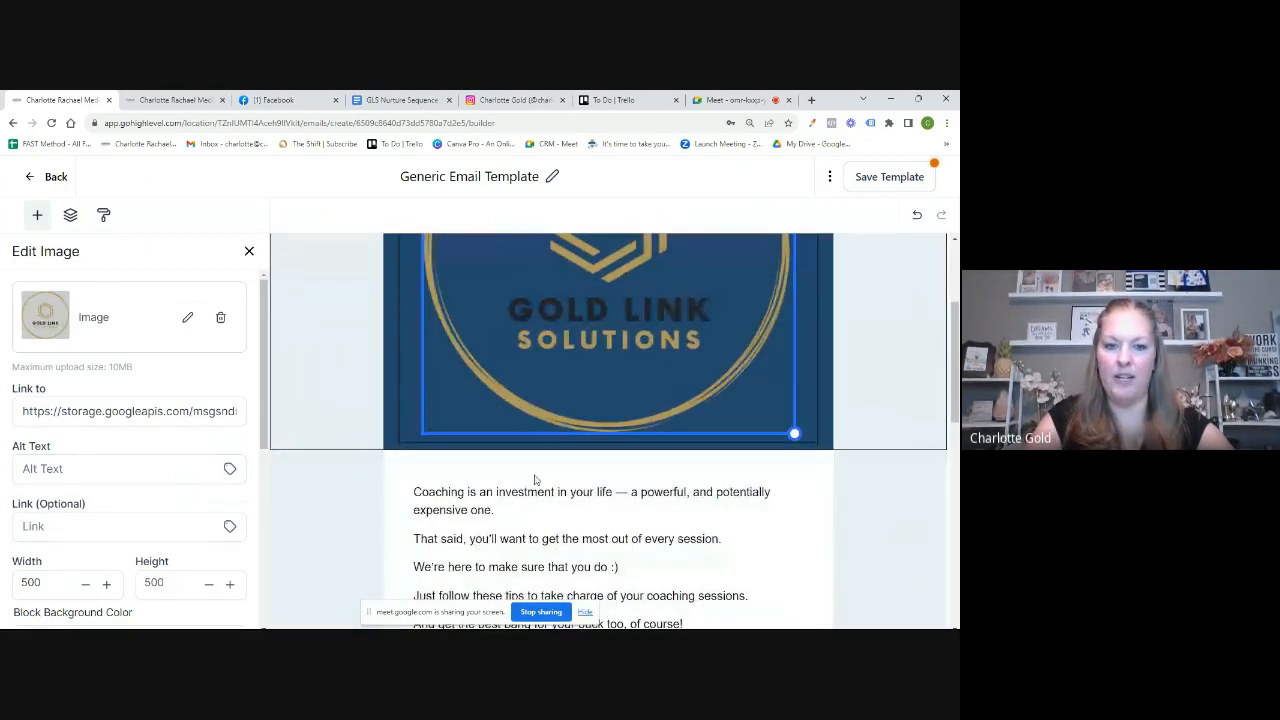
pyautogui.scroll(-1, 93, 512)
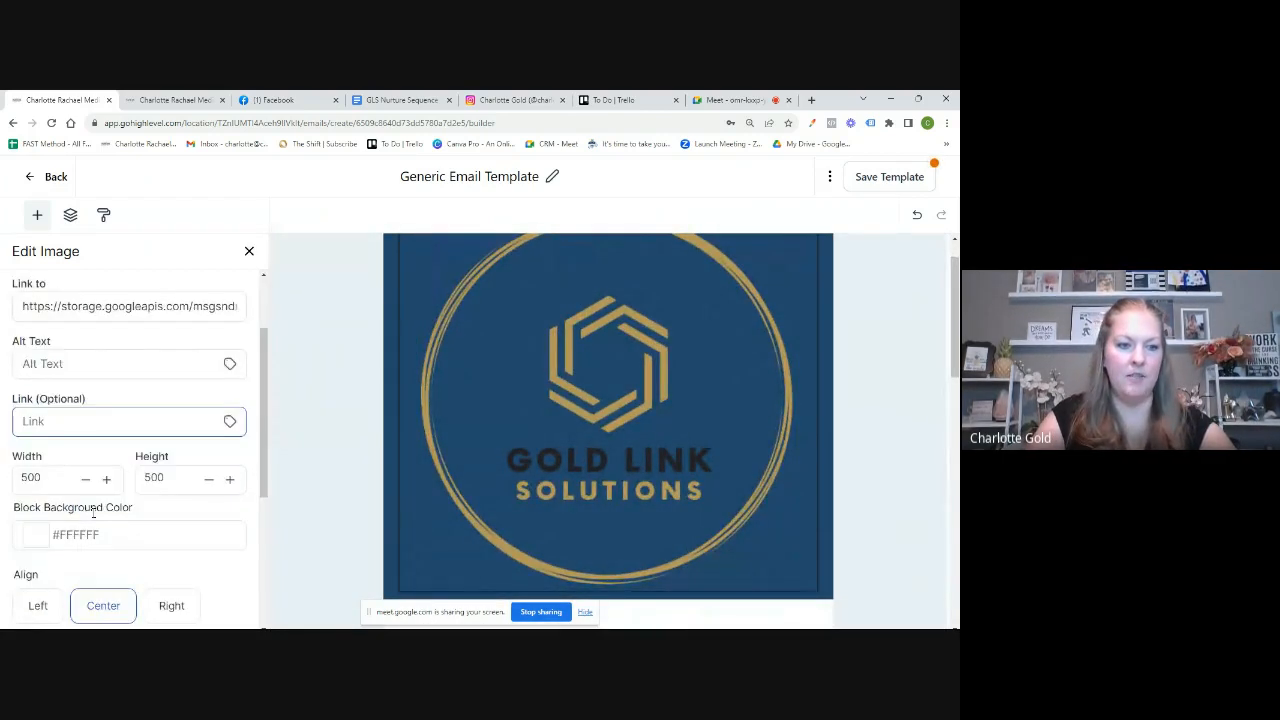
# Step: Clear the logo's 500 height and set its width to 200
pyautogui.click(167, 480)
pyautogui.press('BackSpace')
pyautogui.press('BackSpace')
pyautogui.press('BackSpace')
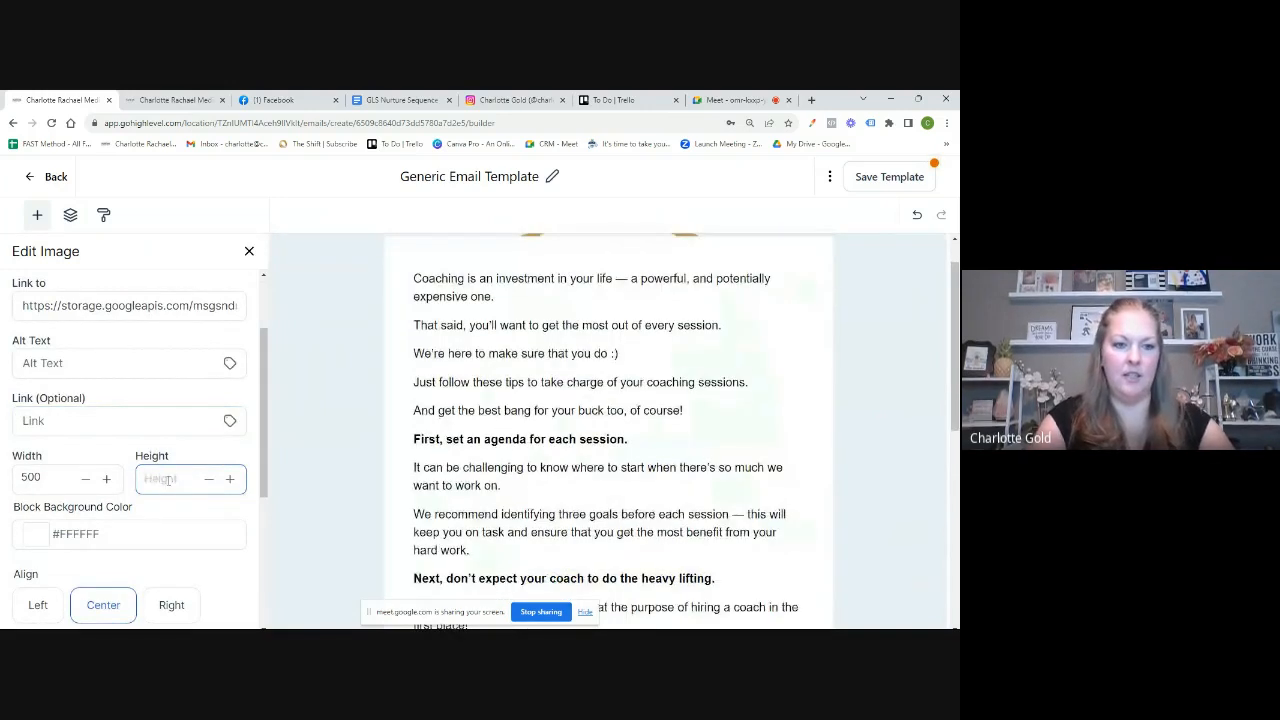
pyautogui.click(65, 479)
pyautogui.press('BackSpace')
pyautogui.press('BackSpace')
pyautogui.press('BackSpace')
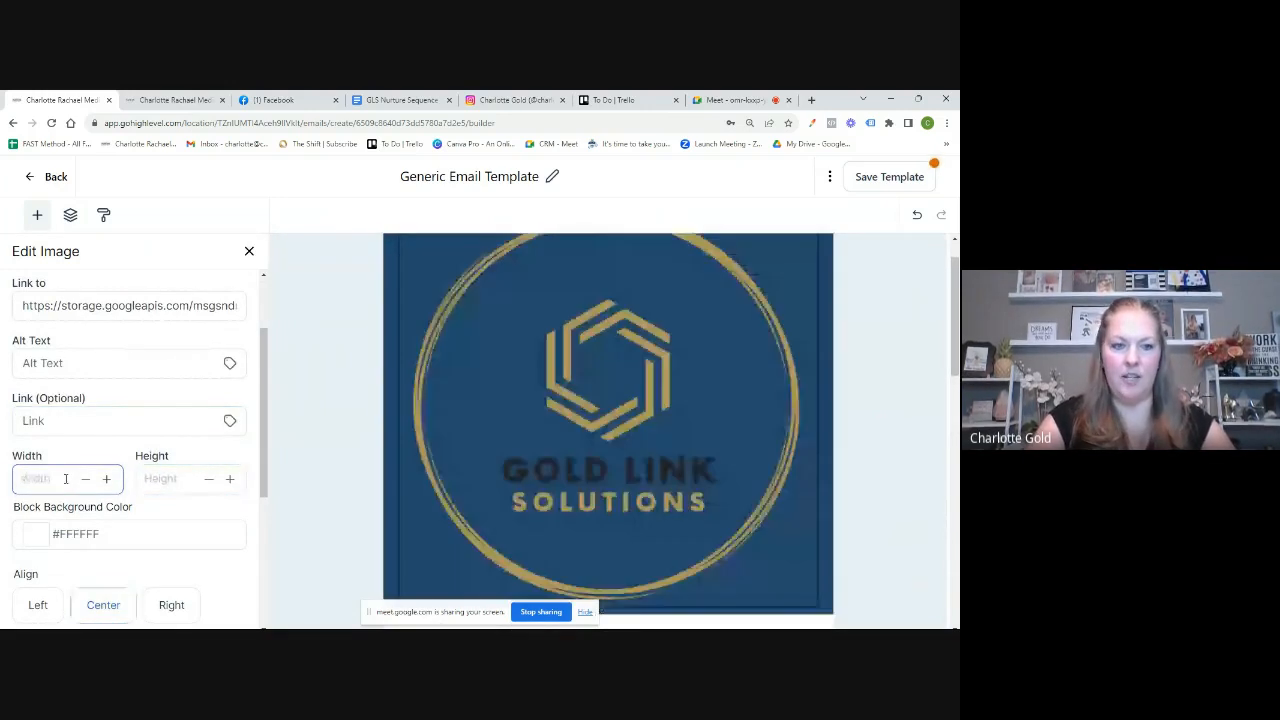
pyautogui.write('200')
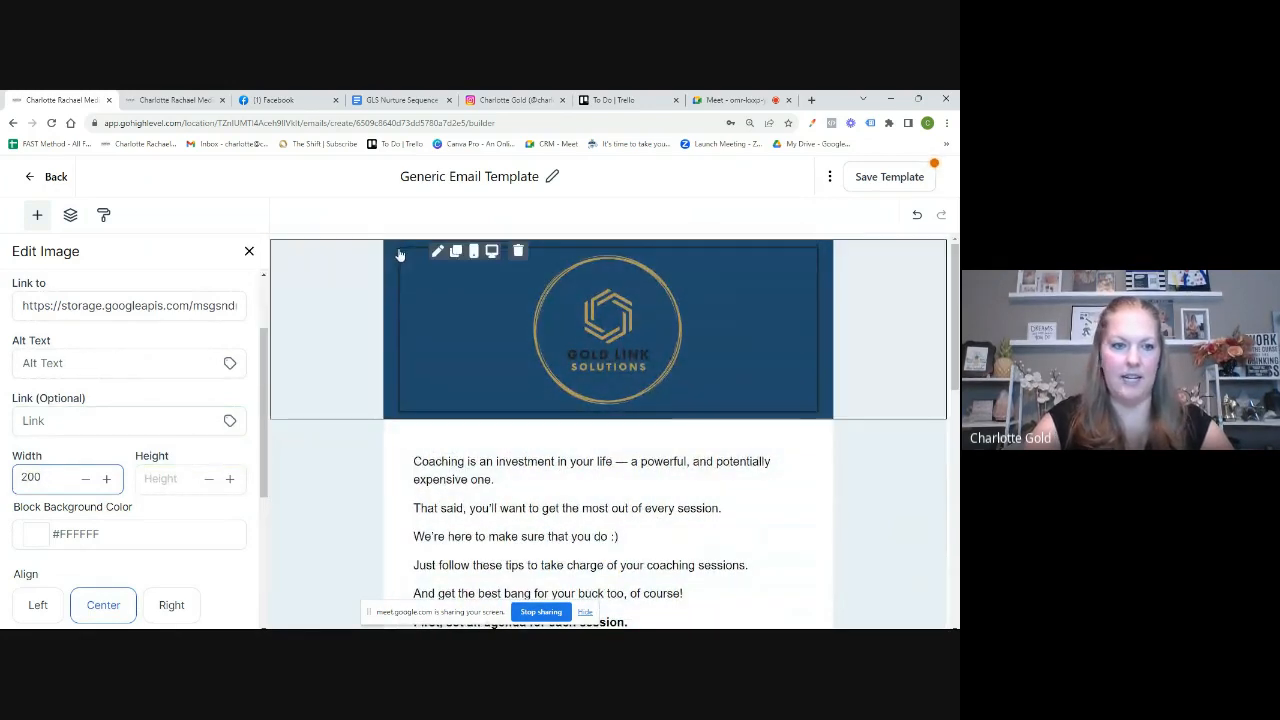
pyautogui.scroll(-5, 135, 455)
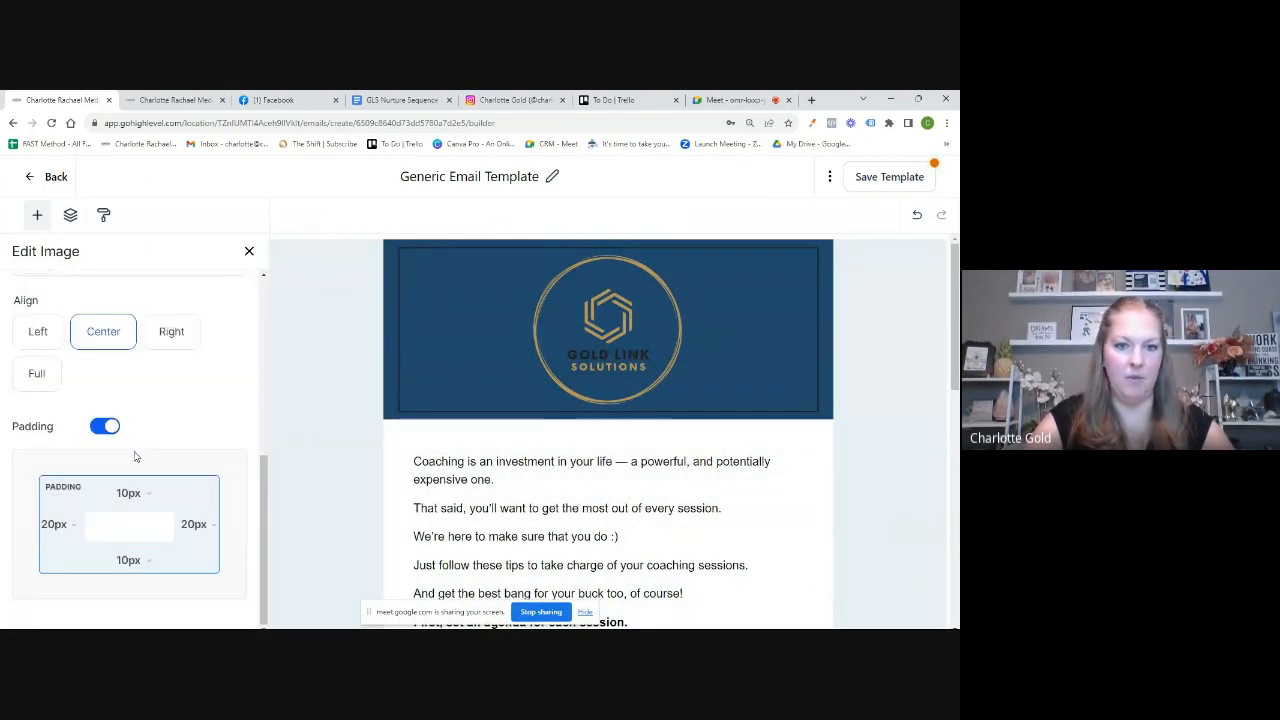
pyautogui.click(391, 418)
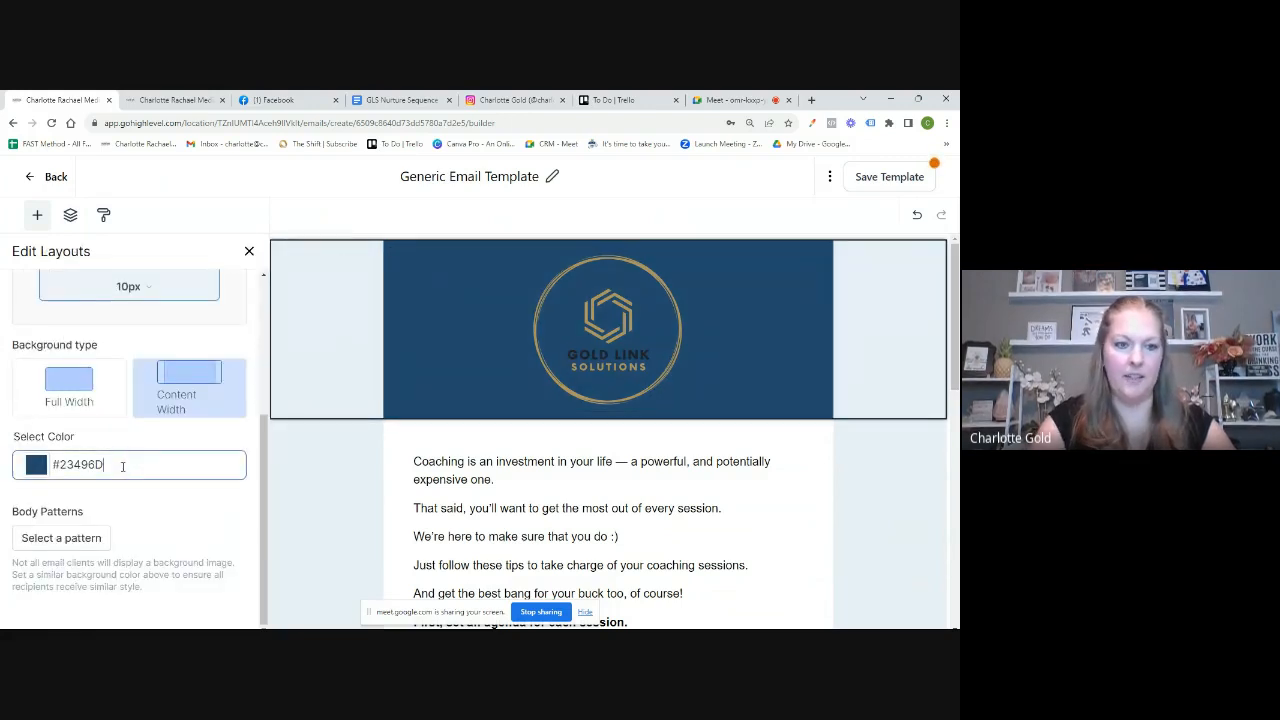
# Step: Replace the header background colour #23496D with #333f42
pyautogui.press('BackSpace')
pyautogui.press('BackSpace')
pyautogui.press('BackSpace')
pyautogui.press('BackSpace')
pyautogui.press('BackSpace')
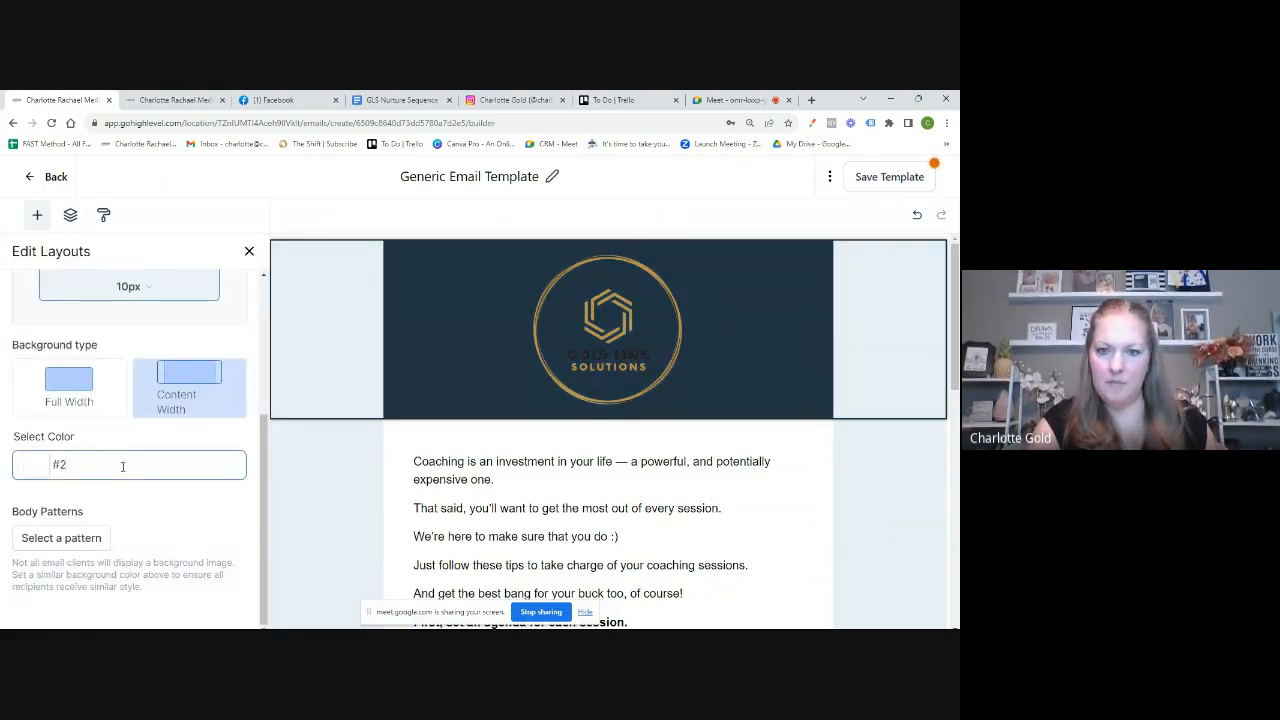
pyautogui.press('BackSpace')
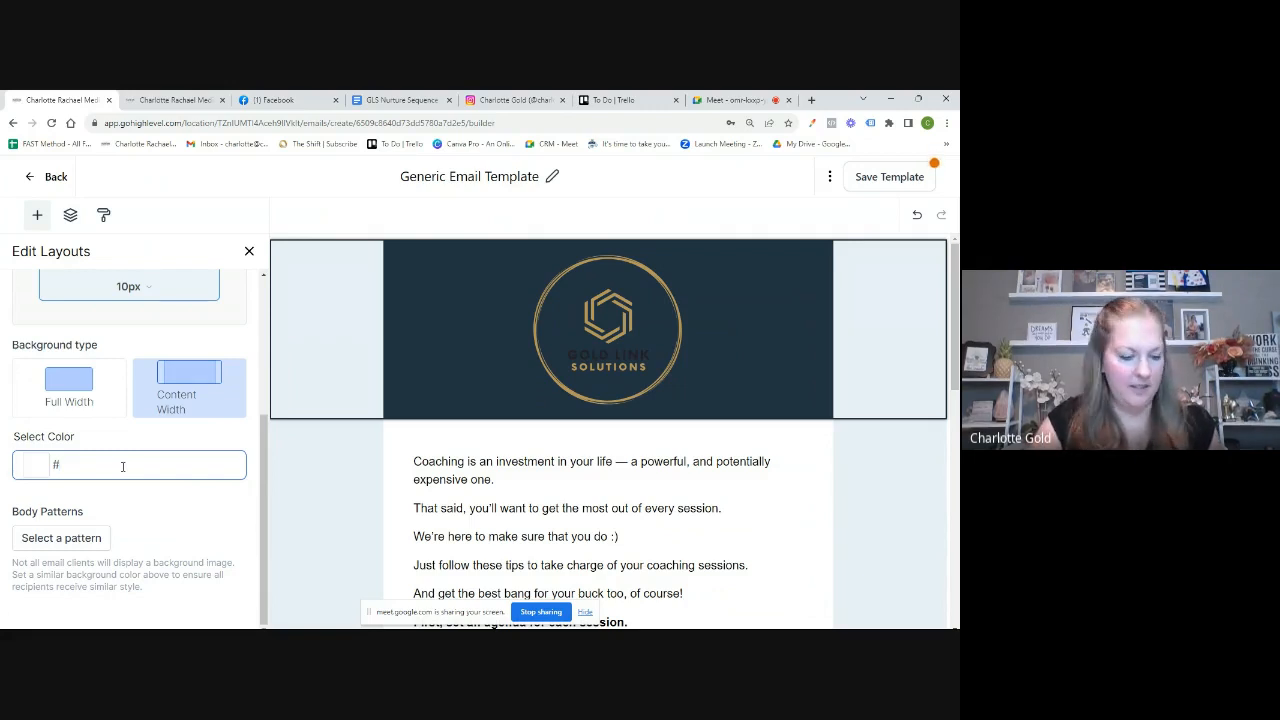
pyautogui.write('333f')
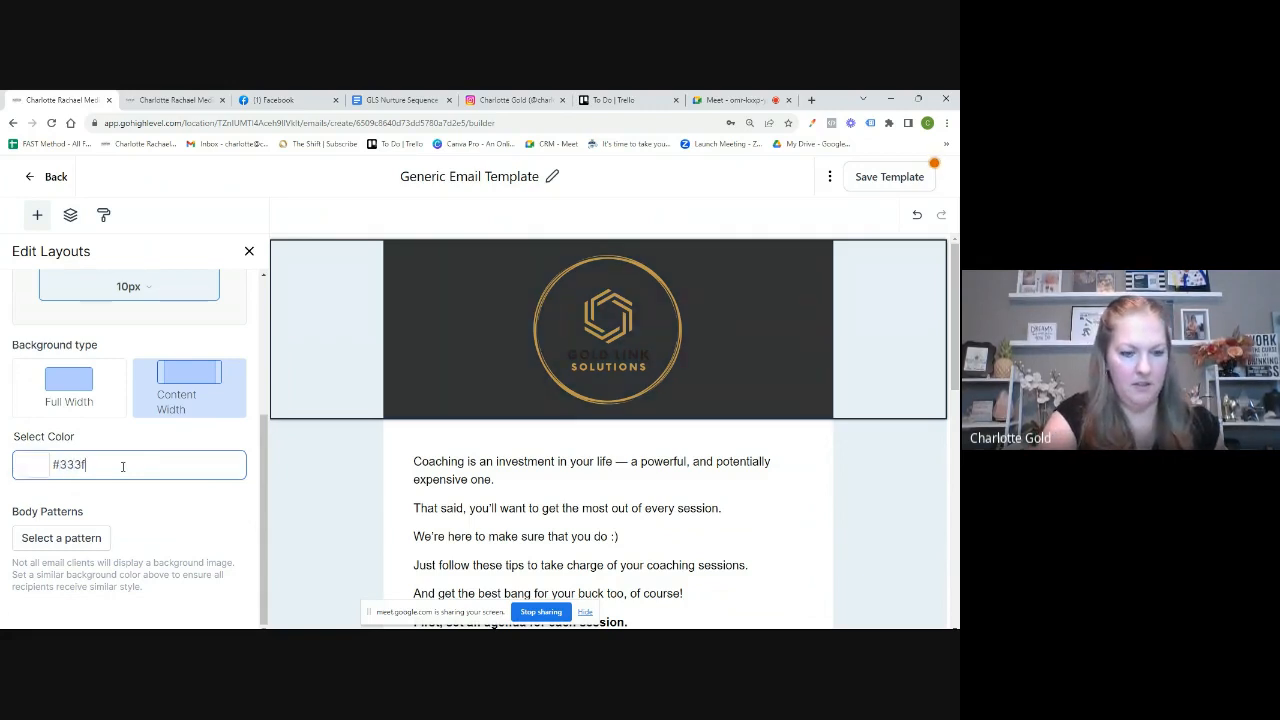
pyautogui.write('42')
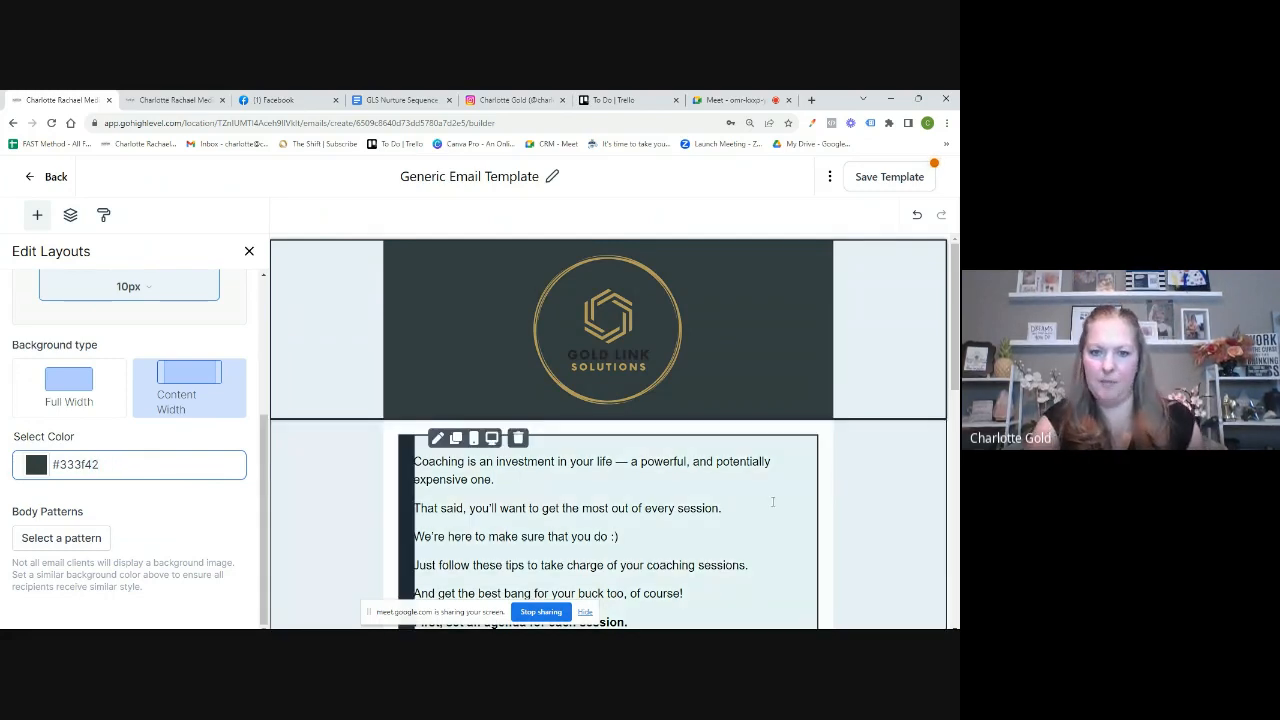
# Step: Relabel the Contact Us Today! button as 'Visit Our Website'
pyautogui.click(767, 519)
pyautogui.scroll(-3, 767, 519)
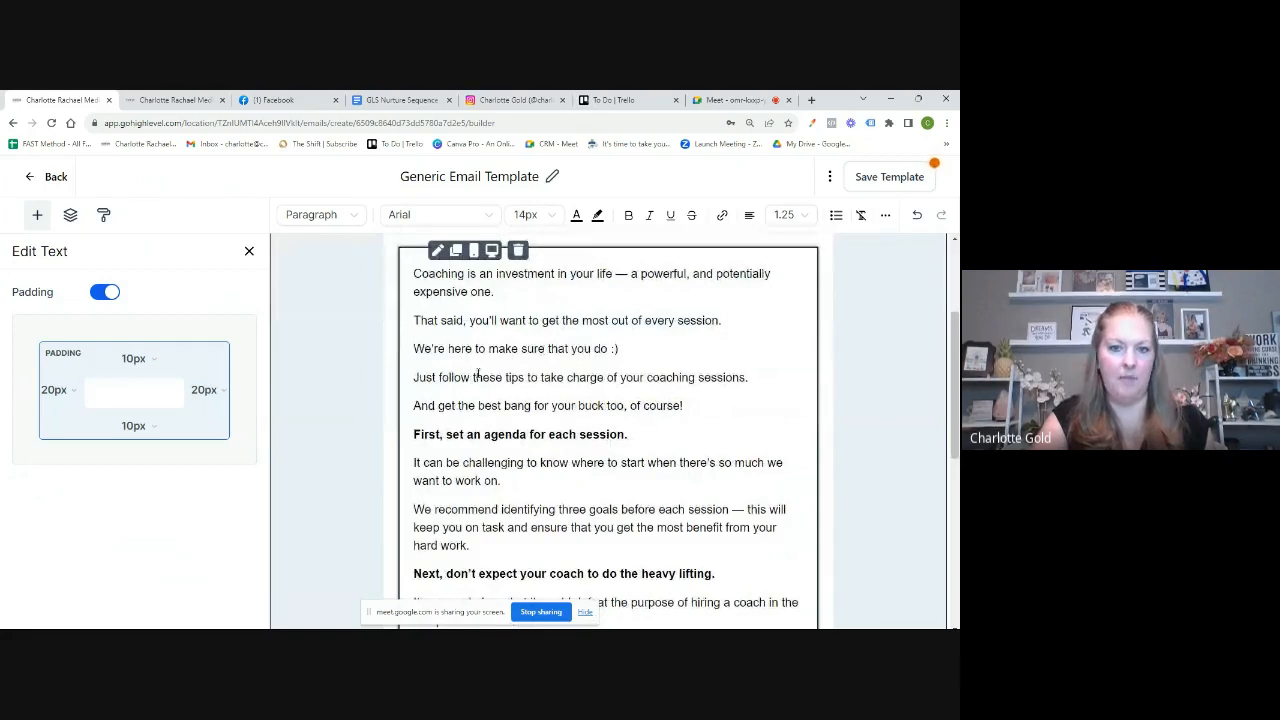
pyautogui.scroll(-6, 609, 544)
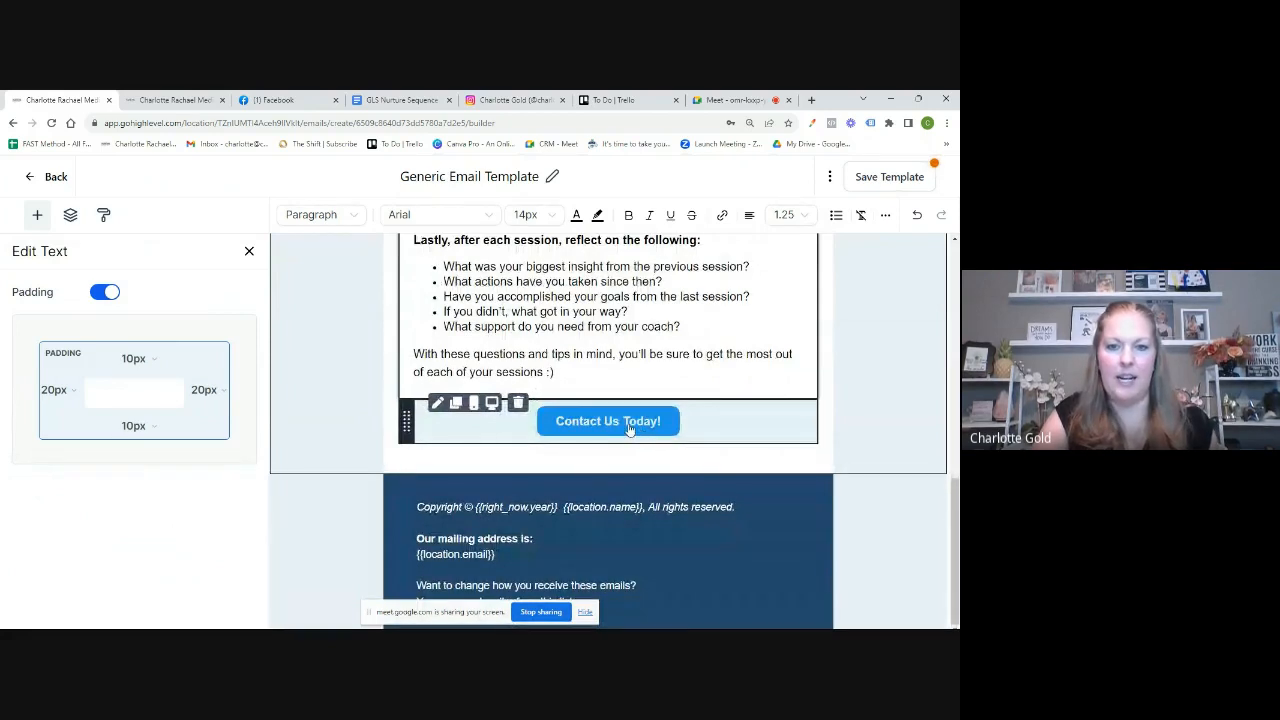
pyautogui.click(632, 425)
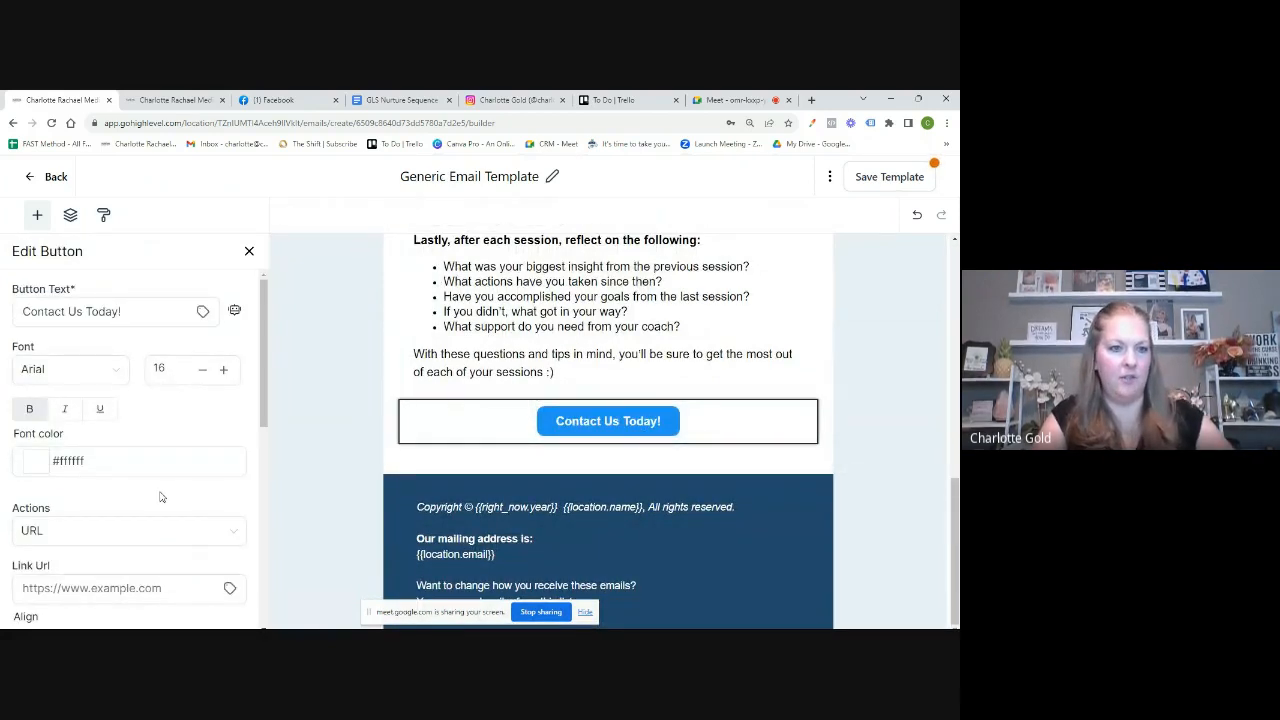
pyautogui.moveTo(150, 311); pyautogui.dragTo(3, 312)
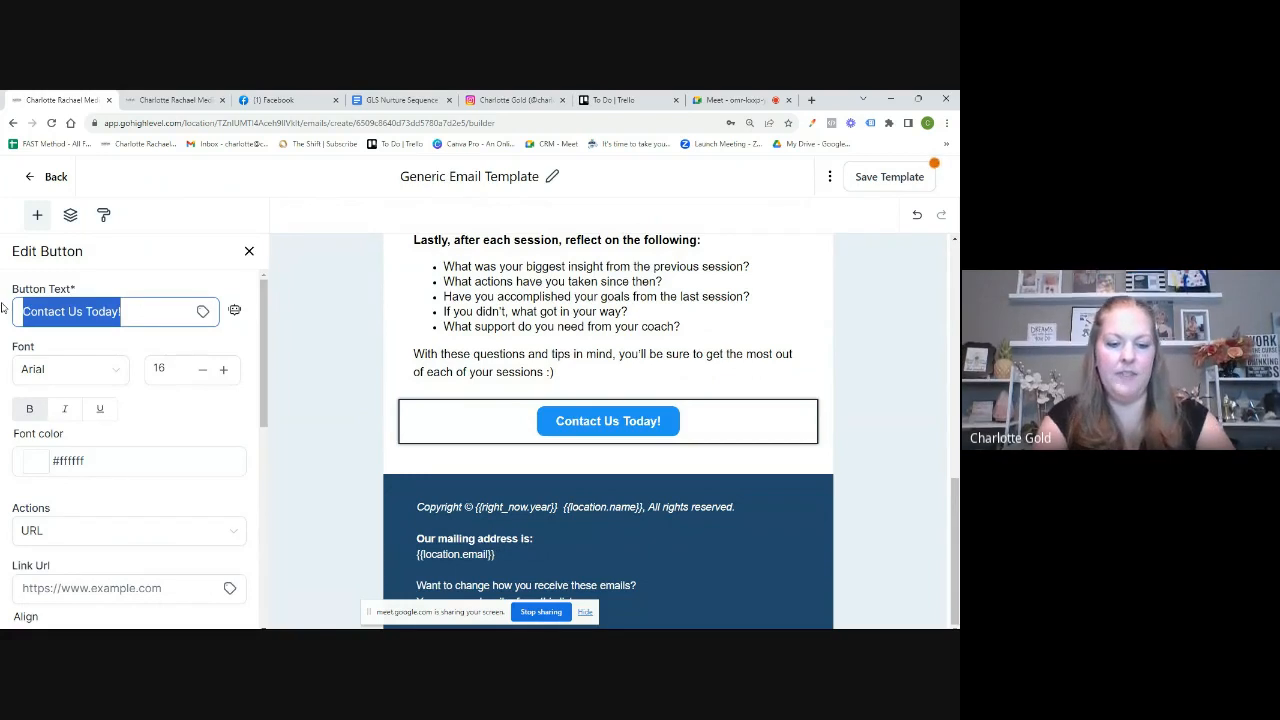
pyautogui.write('Visit ')
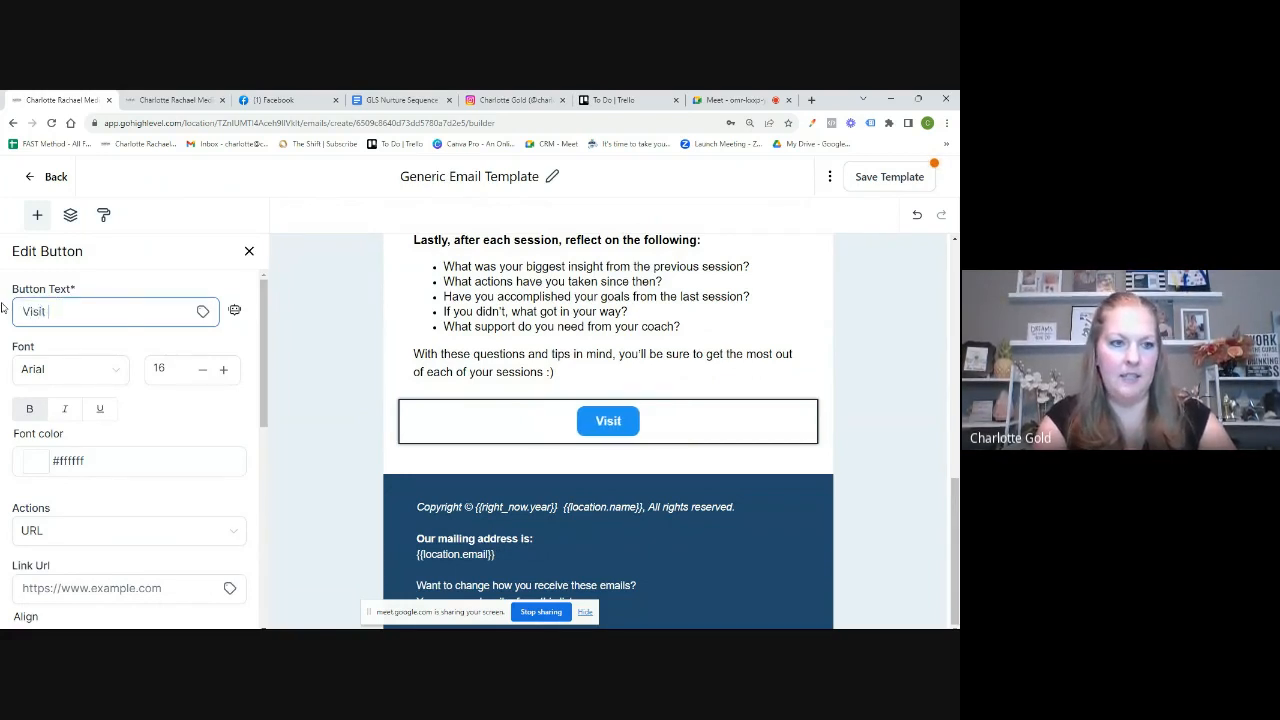
pyautogui.write('Our Websi')
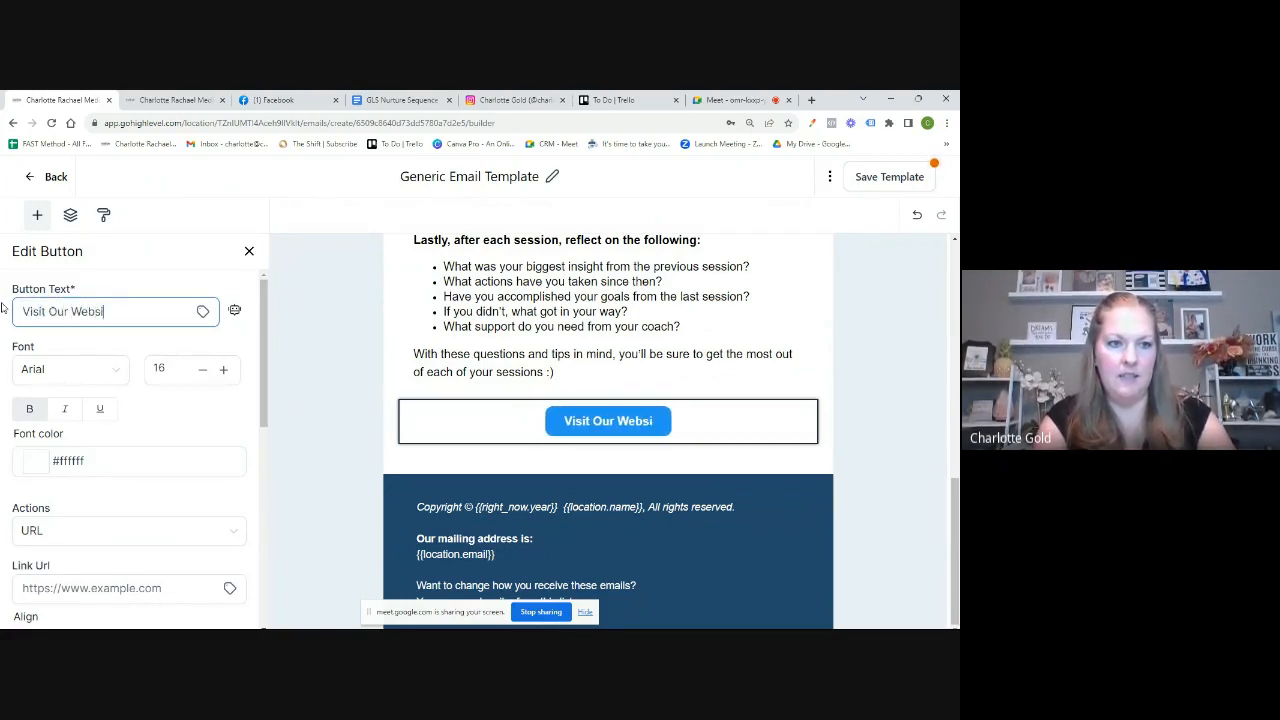
pyautogui.write('te')
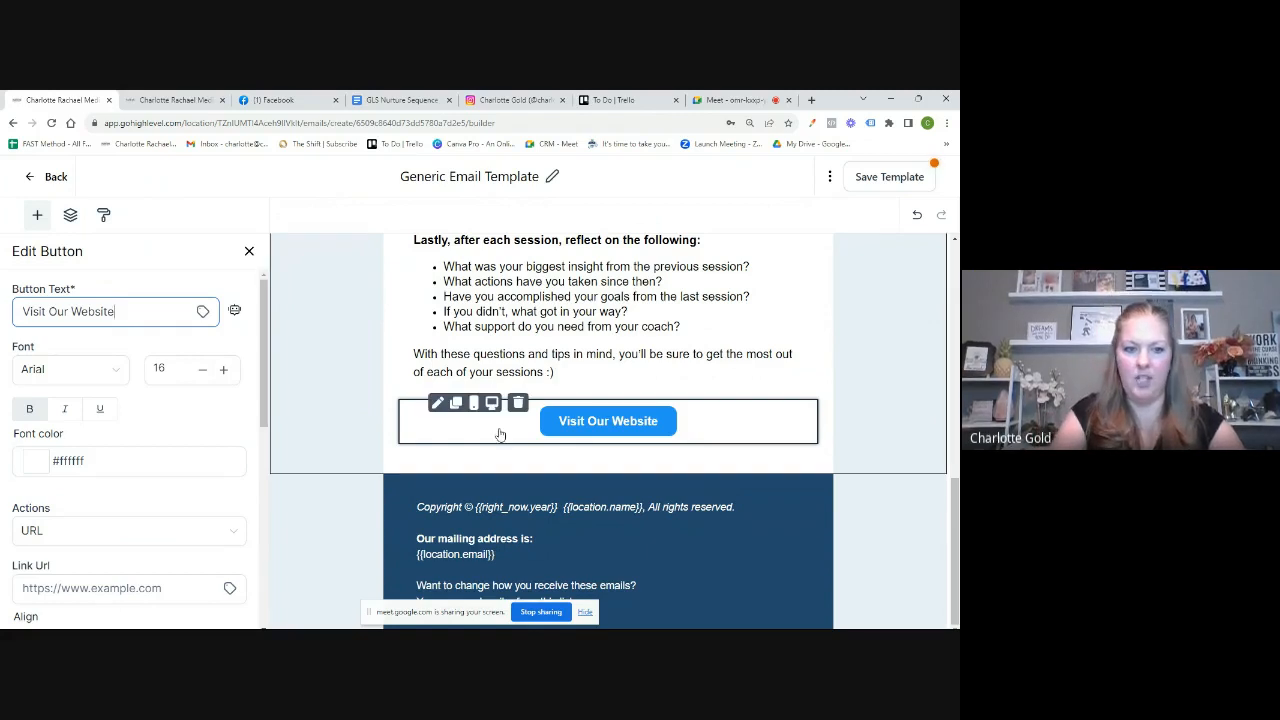
pyautogui.scroll(-3, 170, 518)
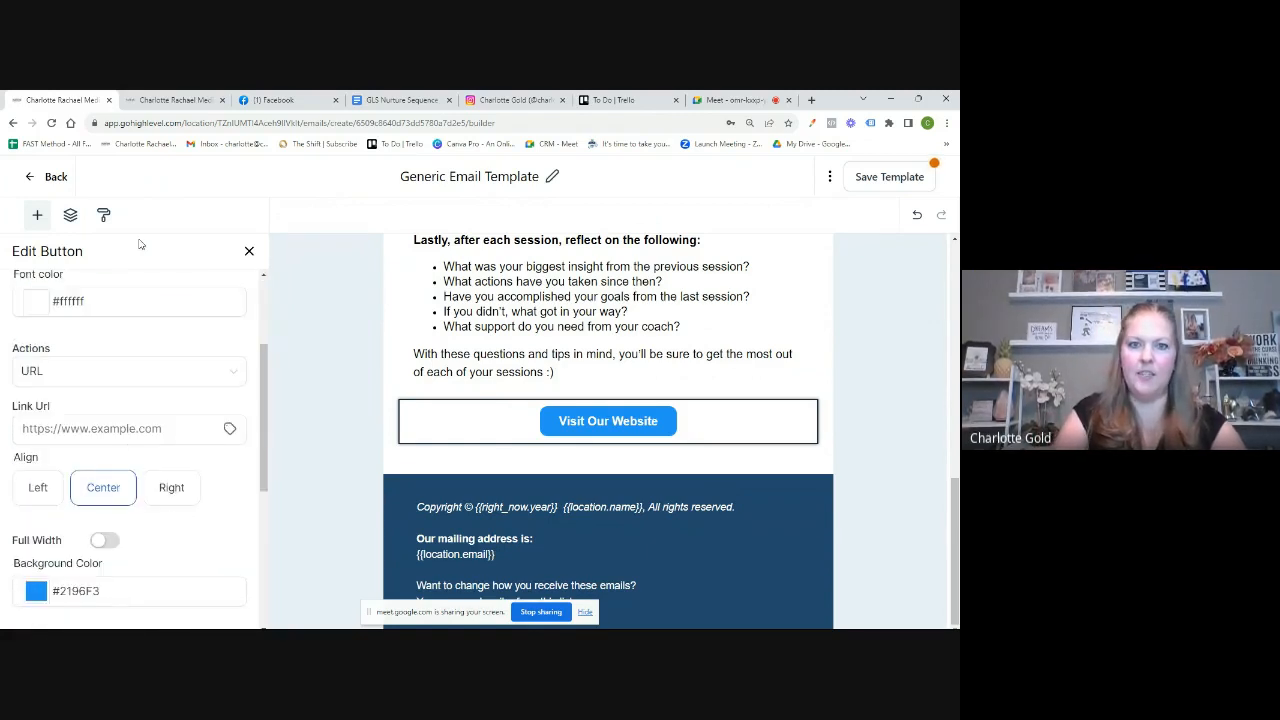
# Step: Load the Gold Link Solutions website in a new tab and copy its address
pyautogui.click(812, 101)
pyautogui.write('go')
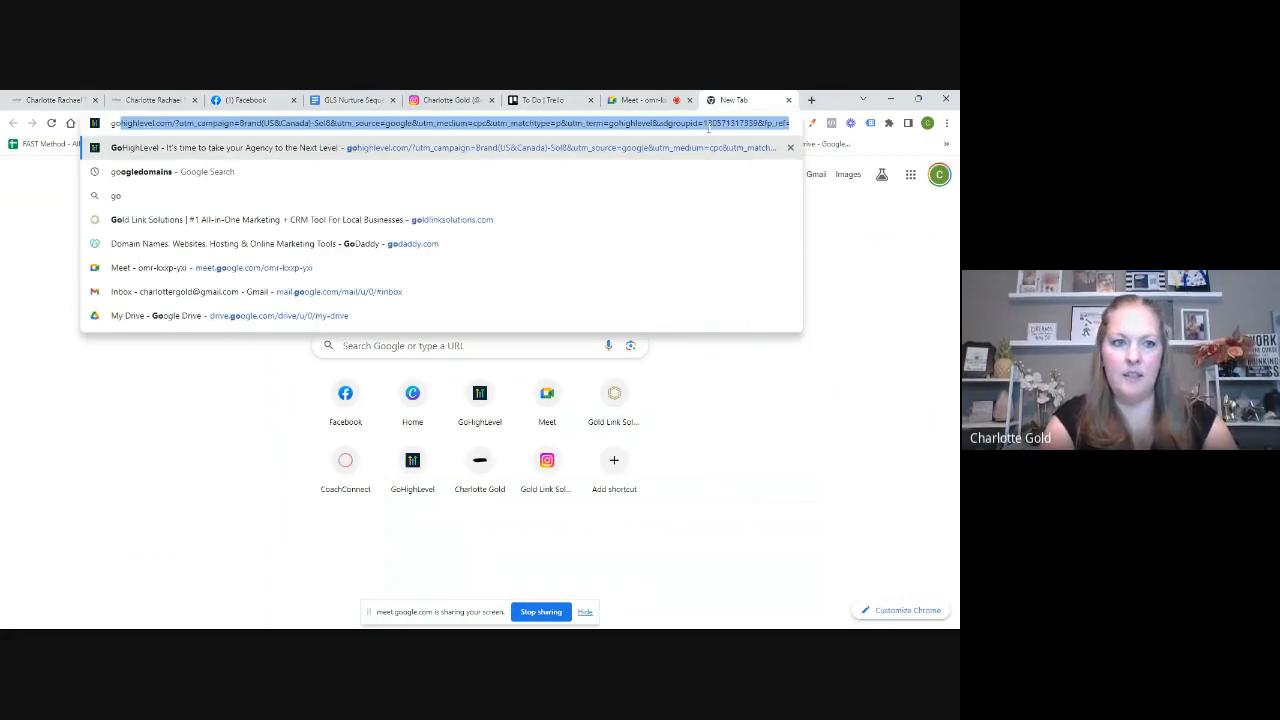
pyautogui.write('ld')
pyautogui.press('Return')
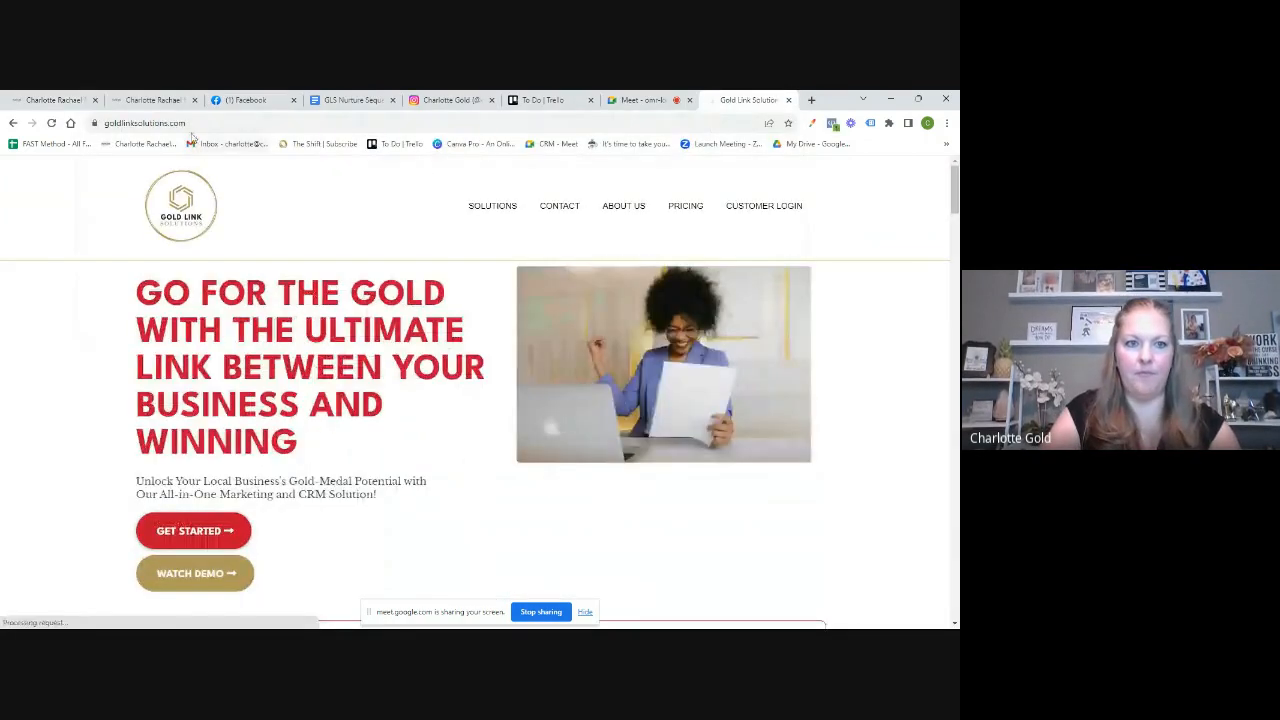
pyautogui.click(185, 124)
pyautogui.hotkey('ctrl', 'c')
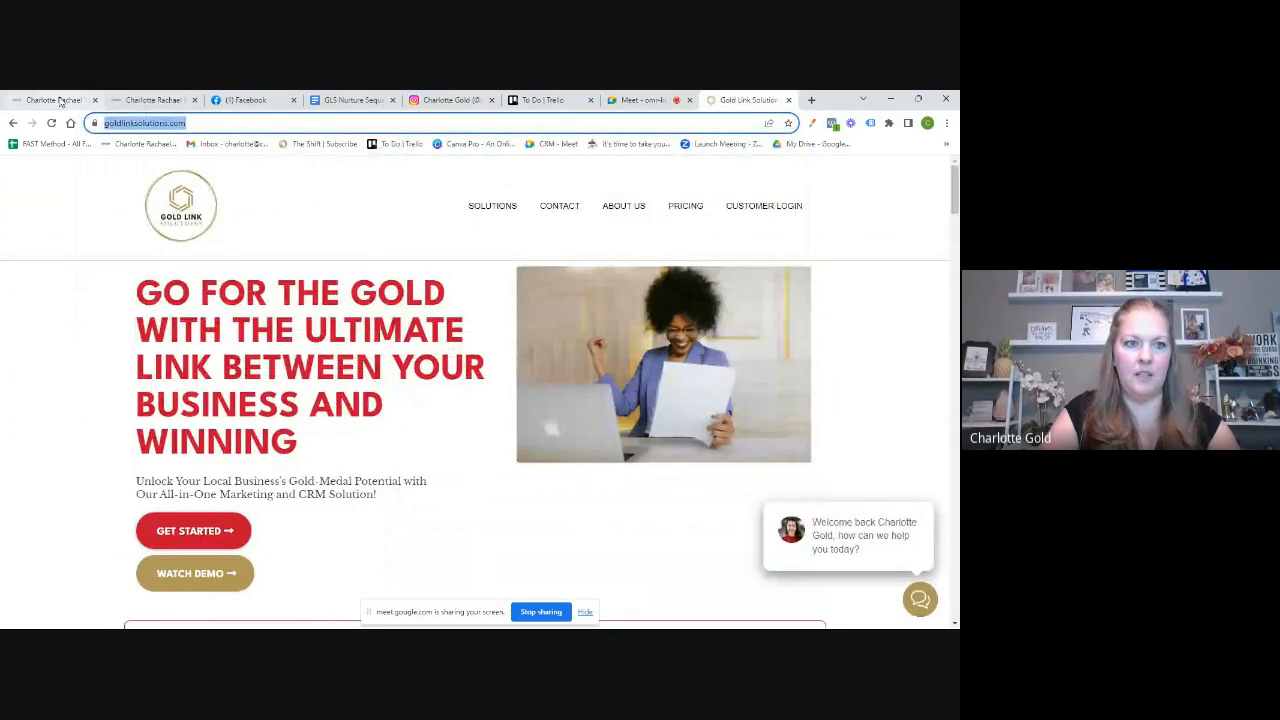
pyautogui.click(60, 101)
pyautogui.click(92, 428)
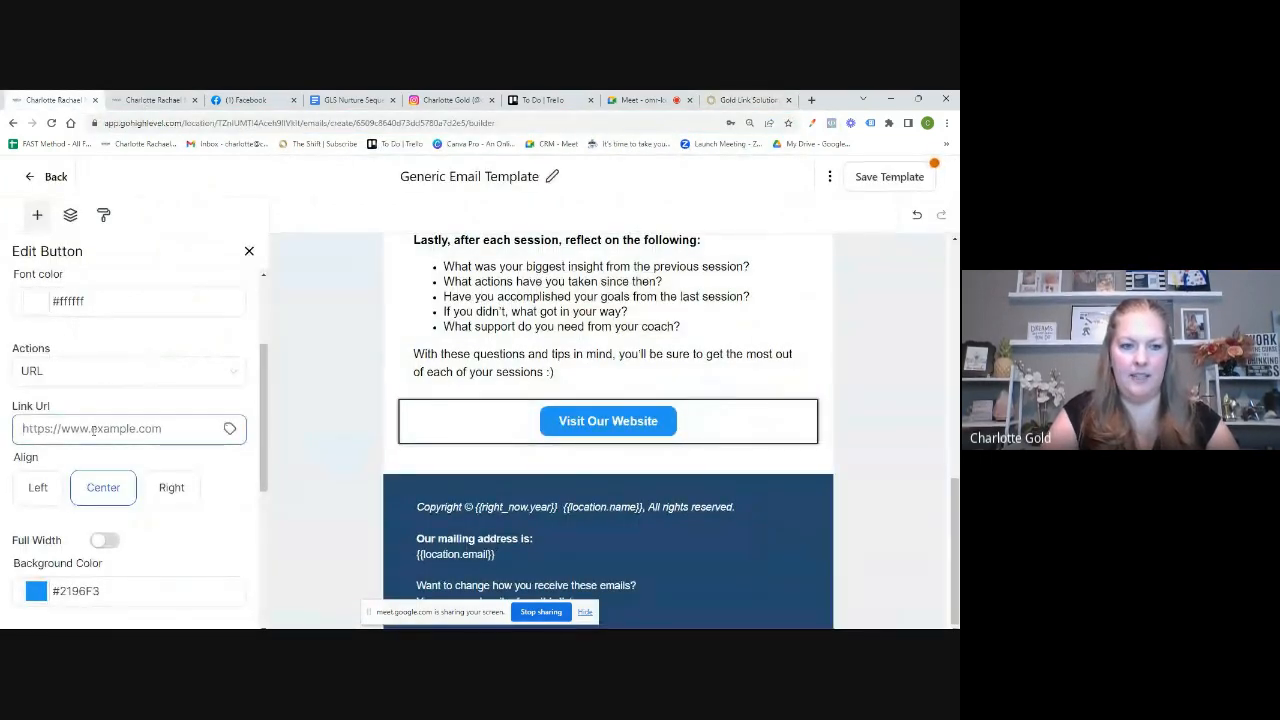
pyautogui.hotkey('ctrl', 'v')
pyautogui.scroll(-1, 139, 464)
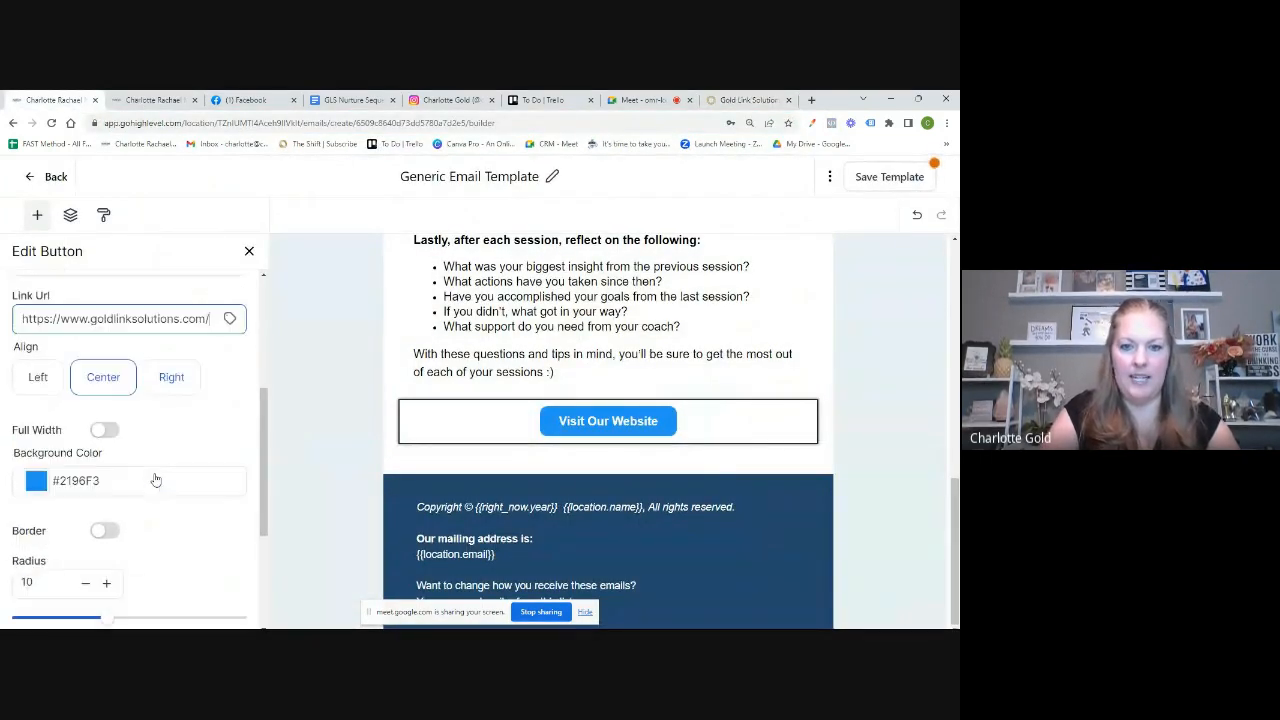
pyautogui.click(88, 484)
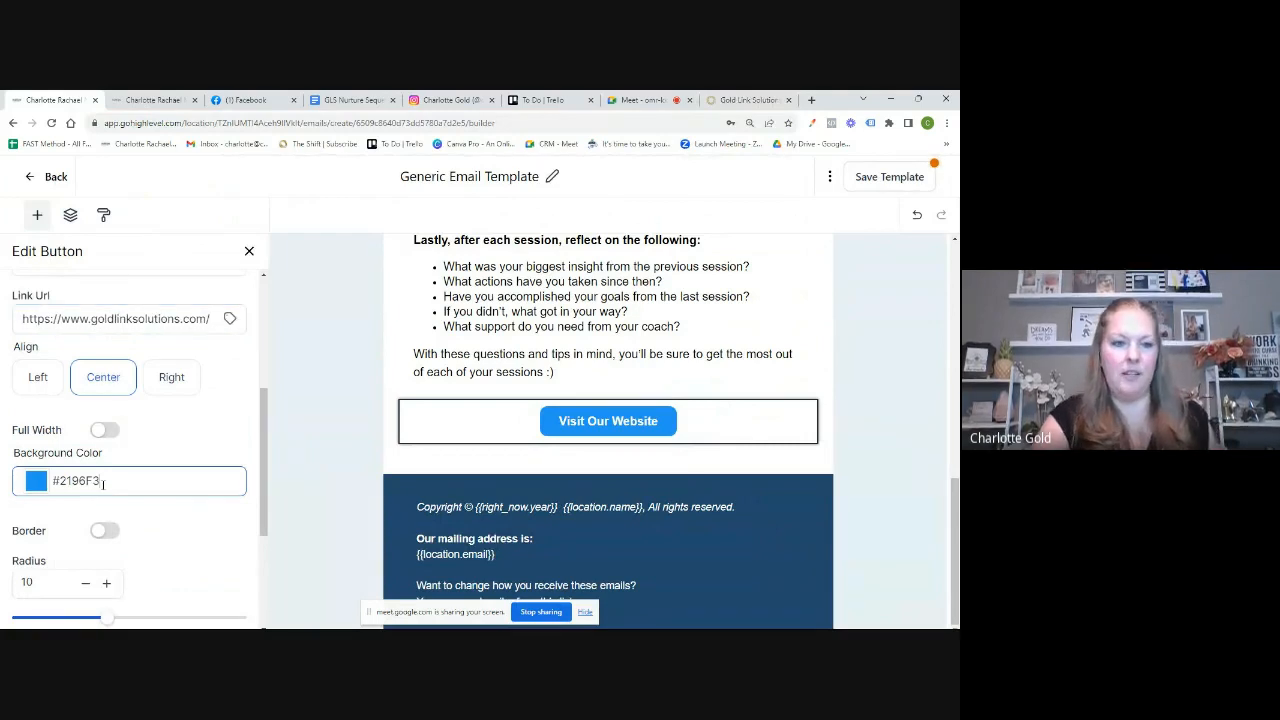
pyautogui.press('BackSpace')
pyautogui.press('BackSpace')
pyautogui.press('BackSpace')
pyautogui.press('BackSpace')
pyautogui.press('BackSpace')
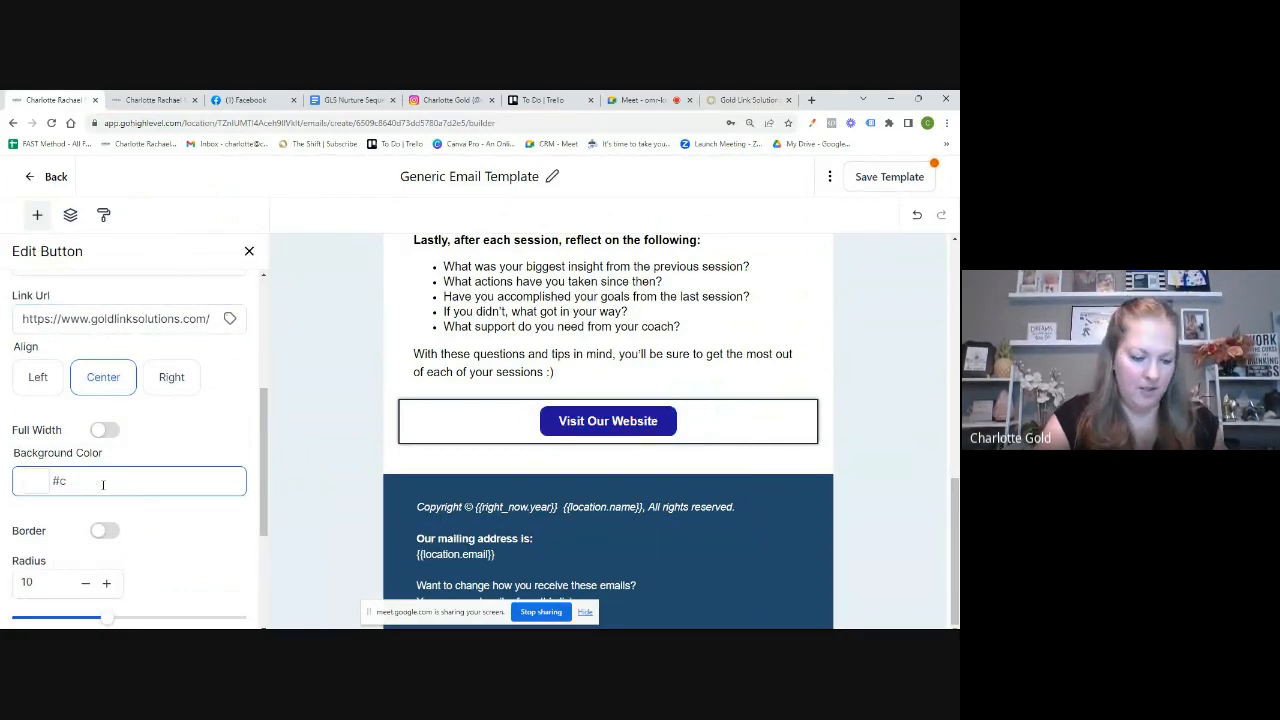
pyautogui.write('10')
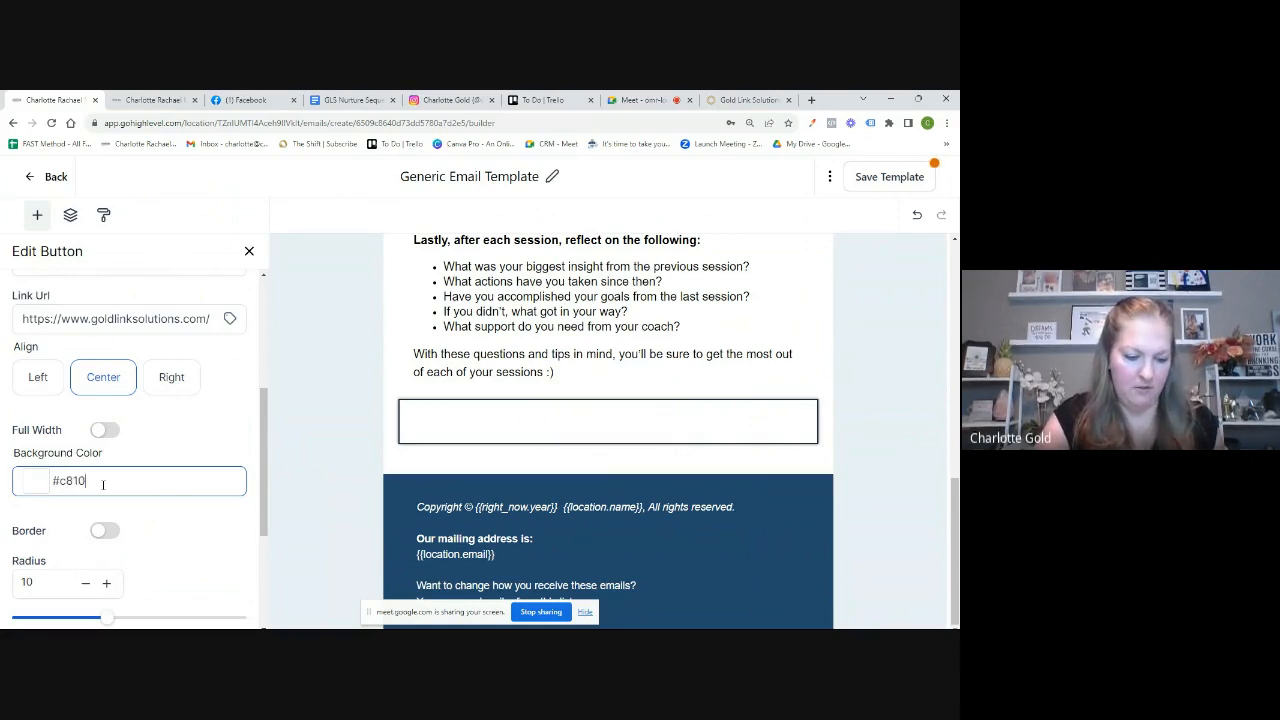
pyautogui.write('2e')
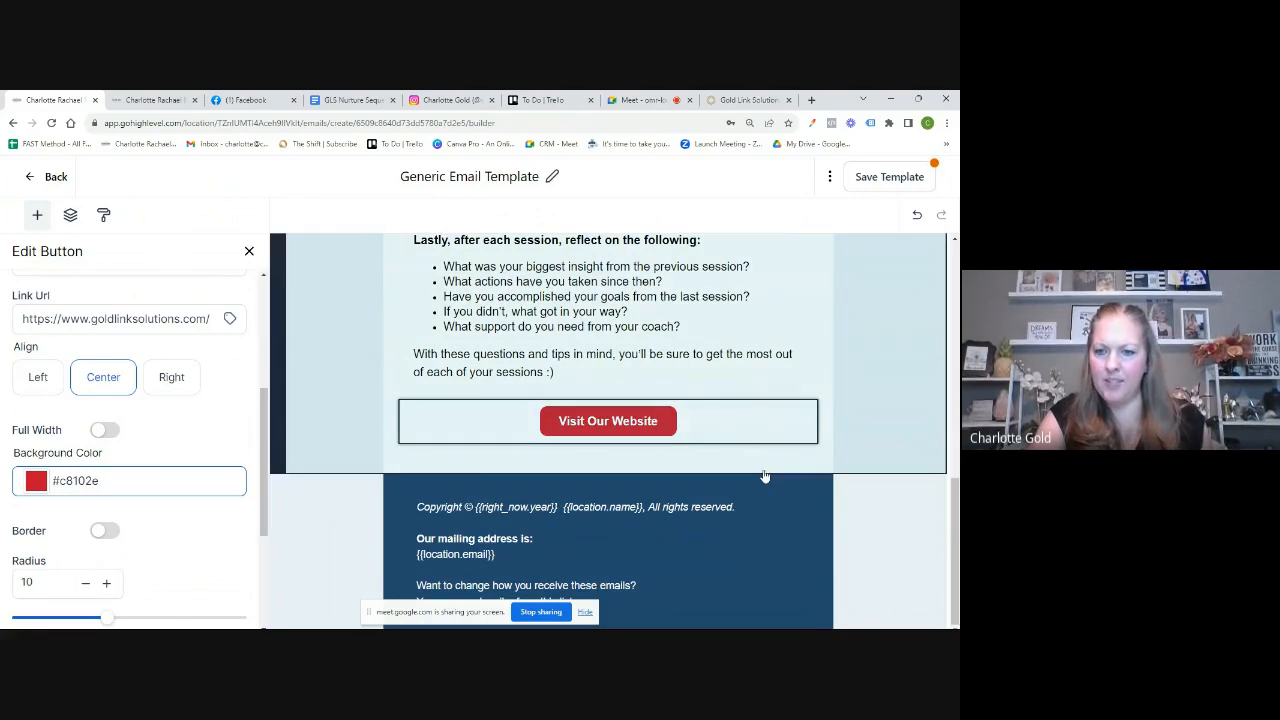
pyautogui.click(826, 486)
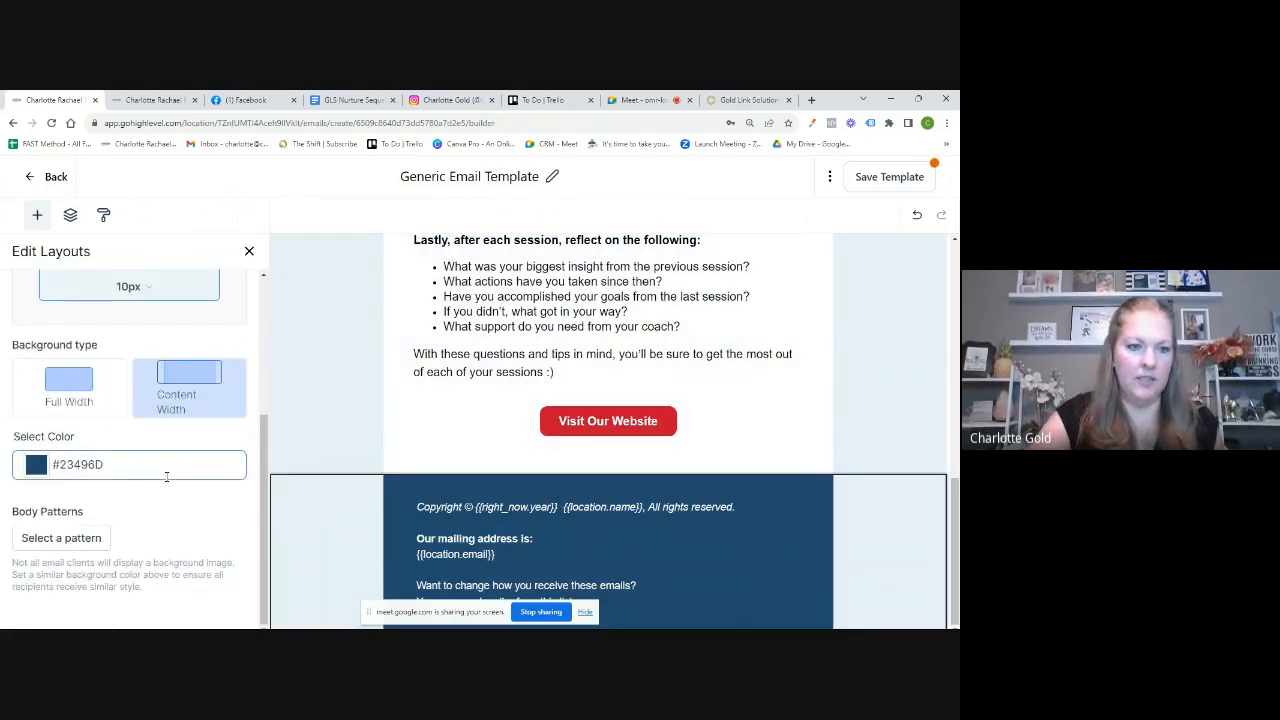
# Step: Set the footer section's background colour to gold #b4975a
pyautogui.press('BackSpace')
pyautogui.press('BackSpace')
pyautogui.press('BackSpace')
pyautogui.press('BackSpace')
pyautogui.press('BackSpace')
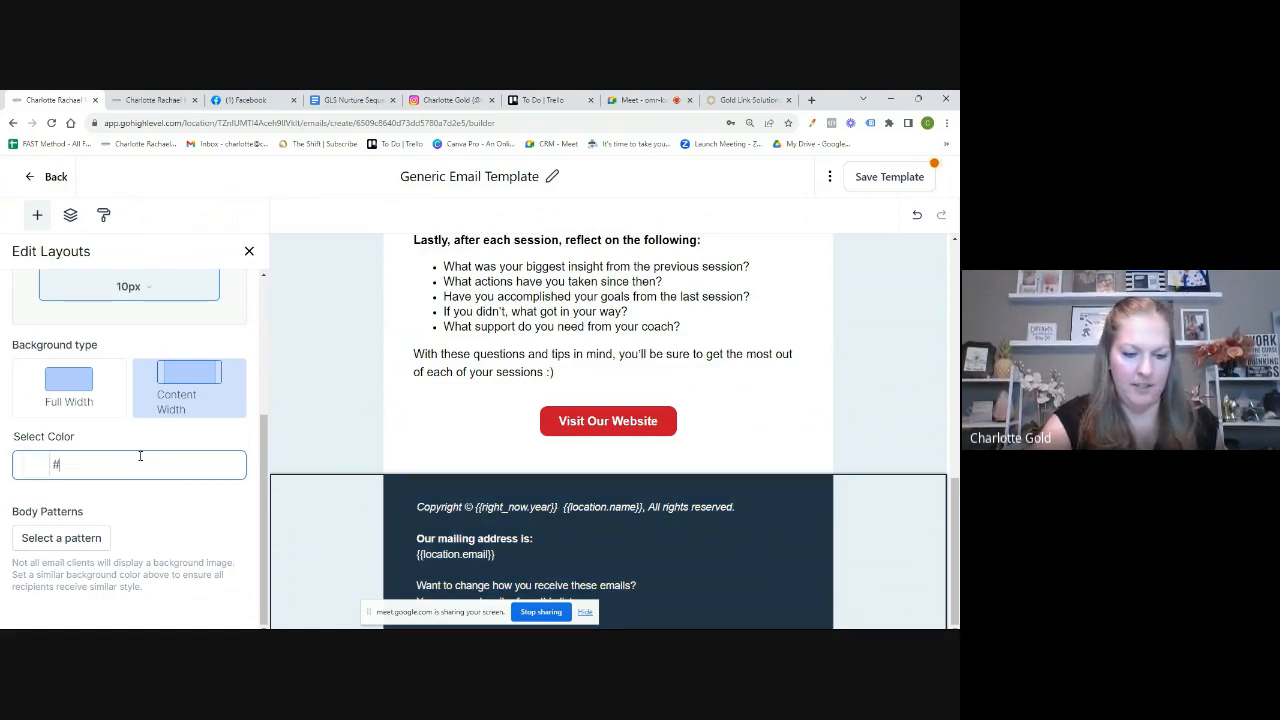
pyautogui.write('b497')
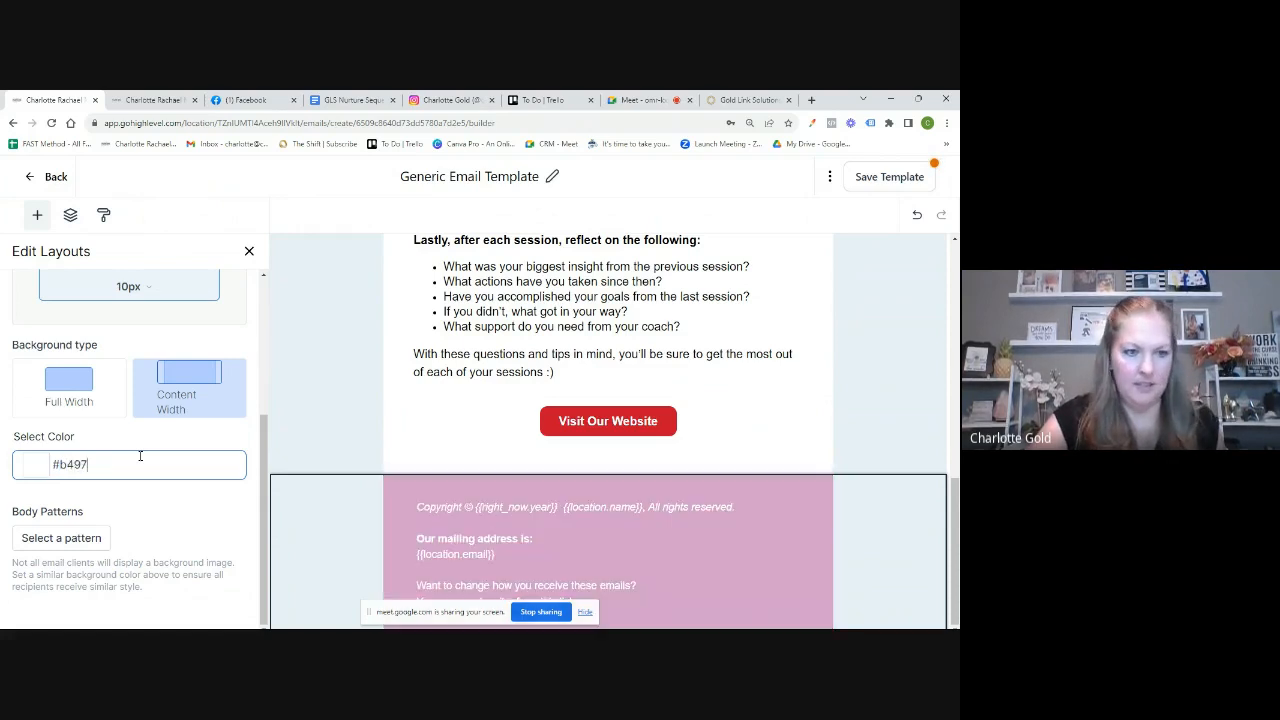
pyautogui.write('5a')
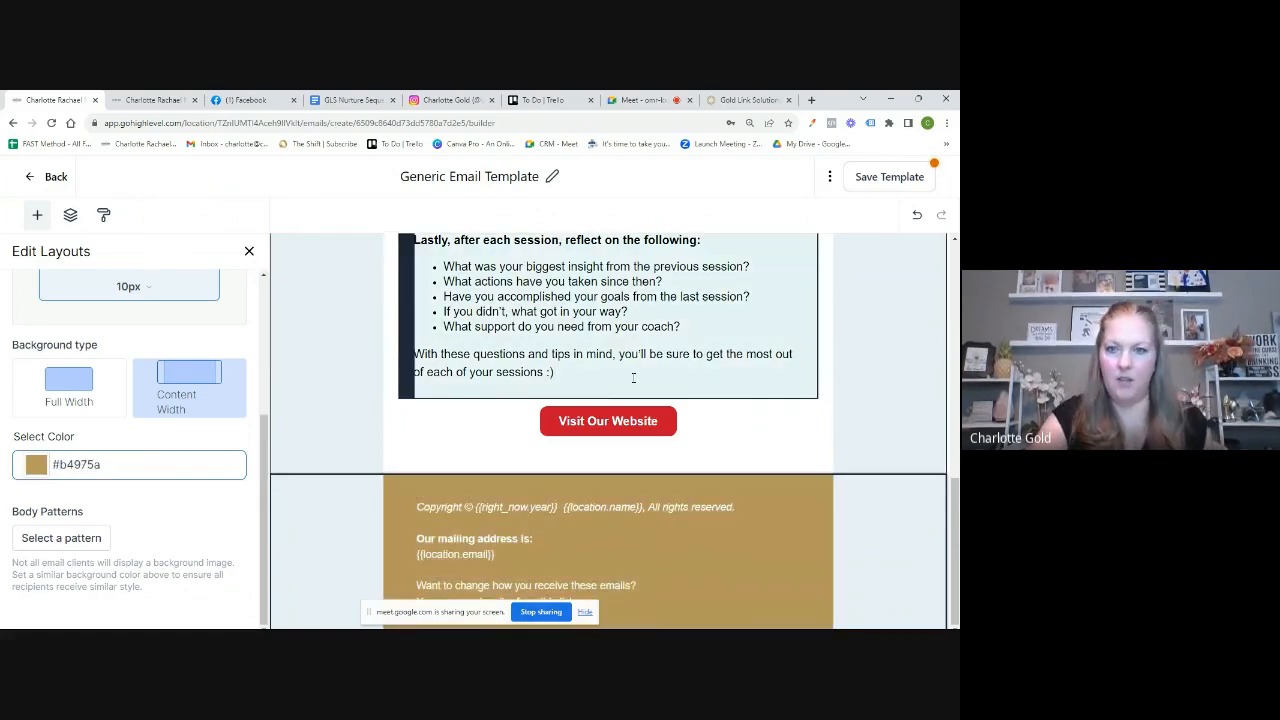
pyautogui.click(914, 378)
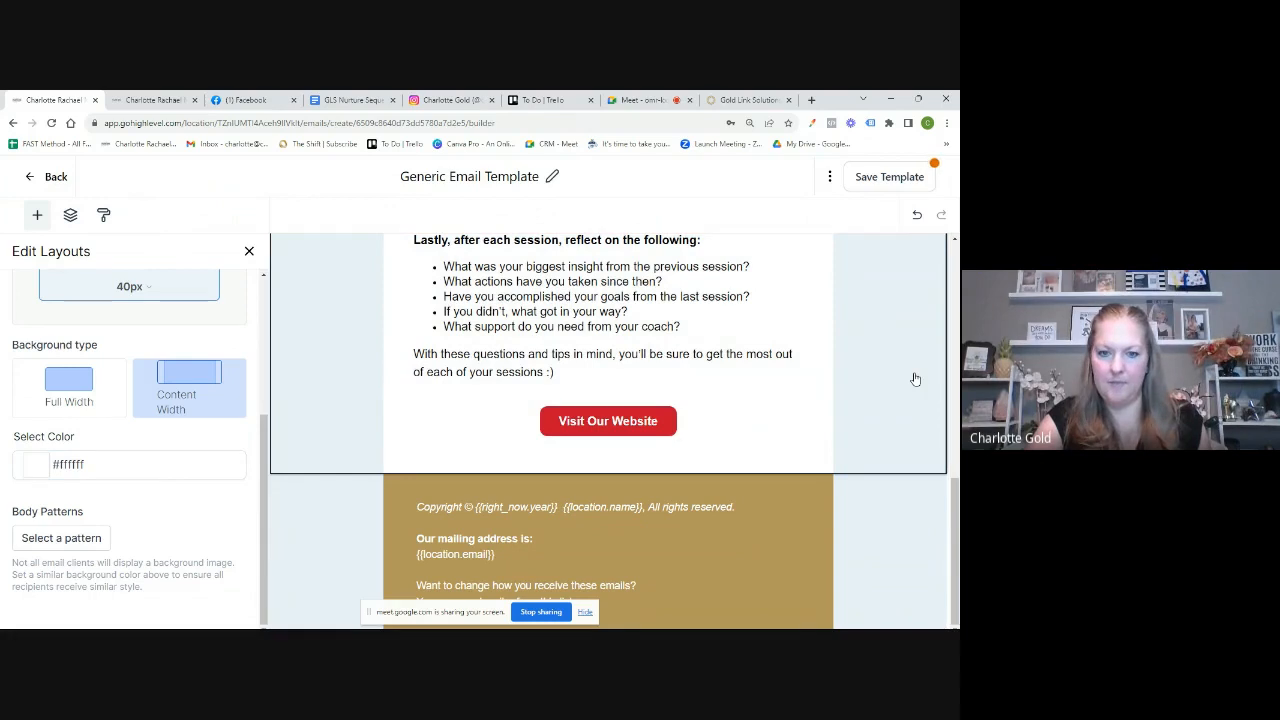
# Step: Delete the mailing address line and leftover blank lines from the footer text
pyautogui.click(508, 560)
pyautogui.press('BackSpace')
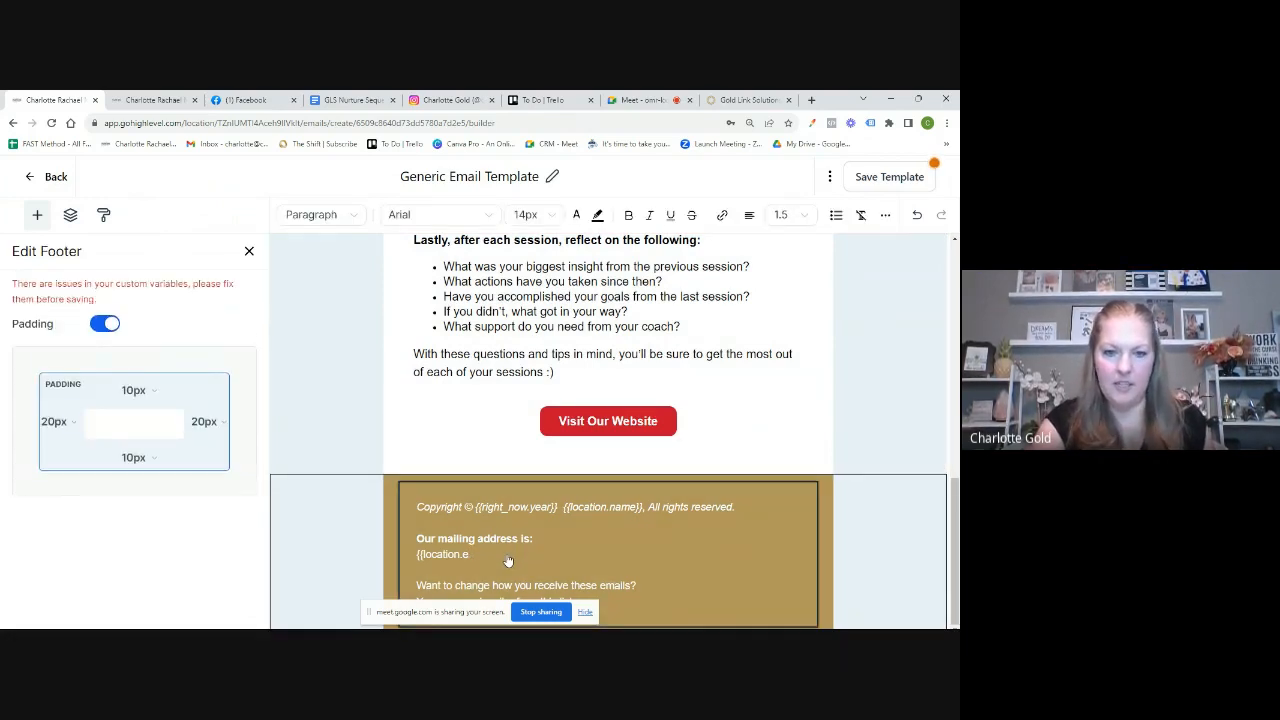
pyautogui.press('BackSpace')
pyautogui.press('BackSpace')
pyautogui.press('BackSpace')
pyautogui.press('BackSpace')
pyautogui.press('BackSpace')
pyautogui.press('BackSpace')
pyautogui.press('BackSpace')
pyautogui.press('BackSpace')
pyautogui.press('BackSpace')
pyautogui.press('BackSpace')
pyautogui.press('BackSpace')
pyautogui.press('BackSpace')
pyautogui.press('BackSpace')
pyautogui.press('BackSpace')
pyautogui.press('BackSpace')
pyautogui.press('BackSpace')
pyautogui.press('BackSpace')
pyautogui.press('BackSpace')
pyautogui.press('BackSpace')
pyautogui.press('BackSpace')
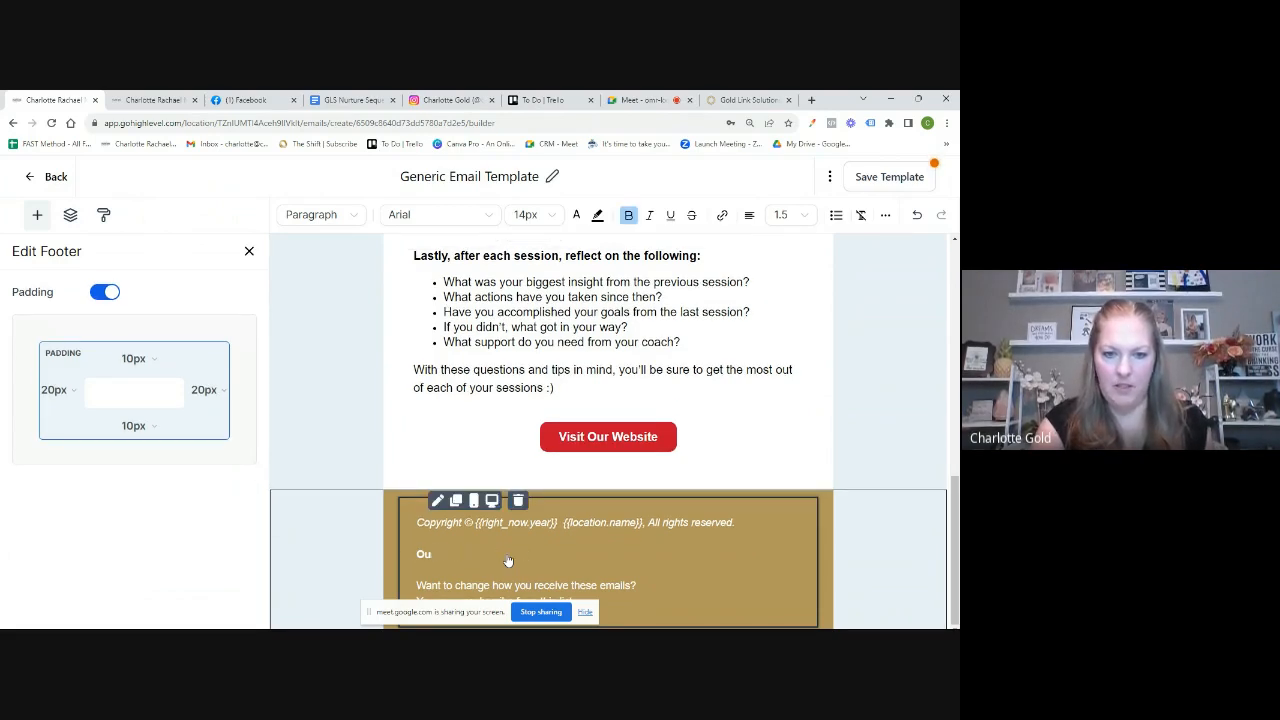
pyautogui.press('BackSpace')
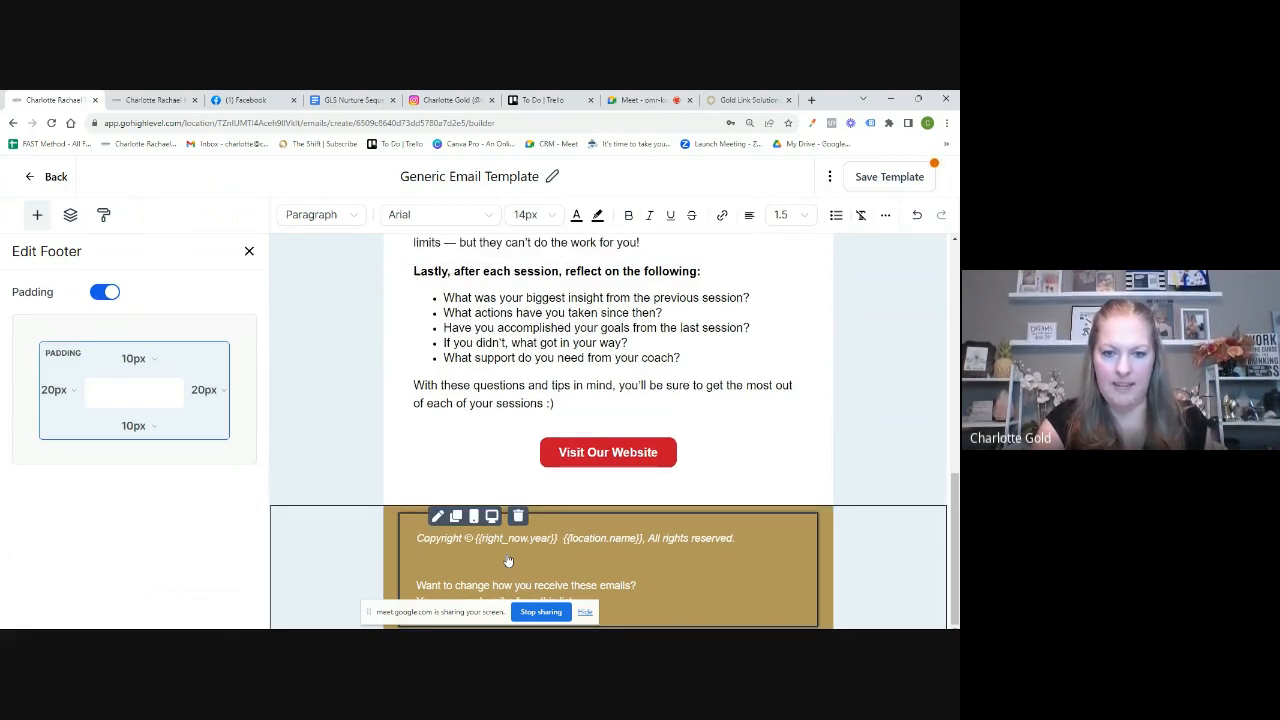
pyautogui.press('BackSpace')
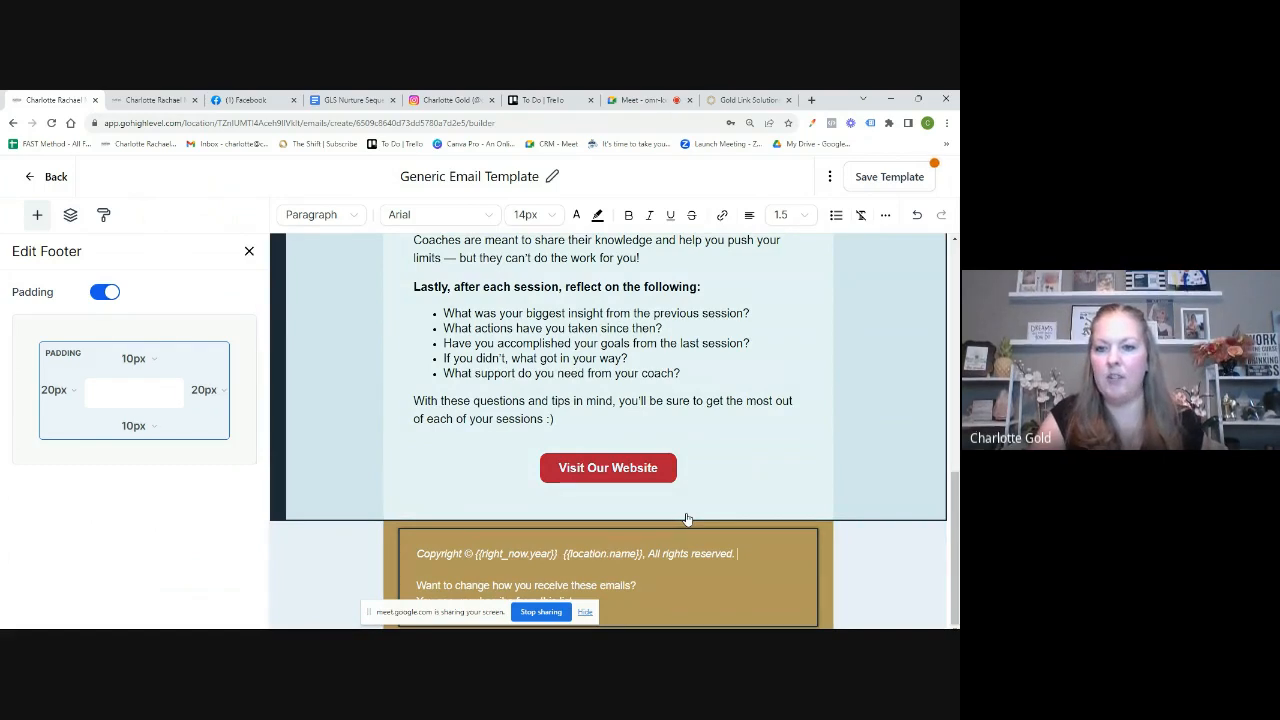
pyautogui.scroll(10, 740, 446)
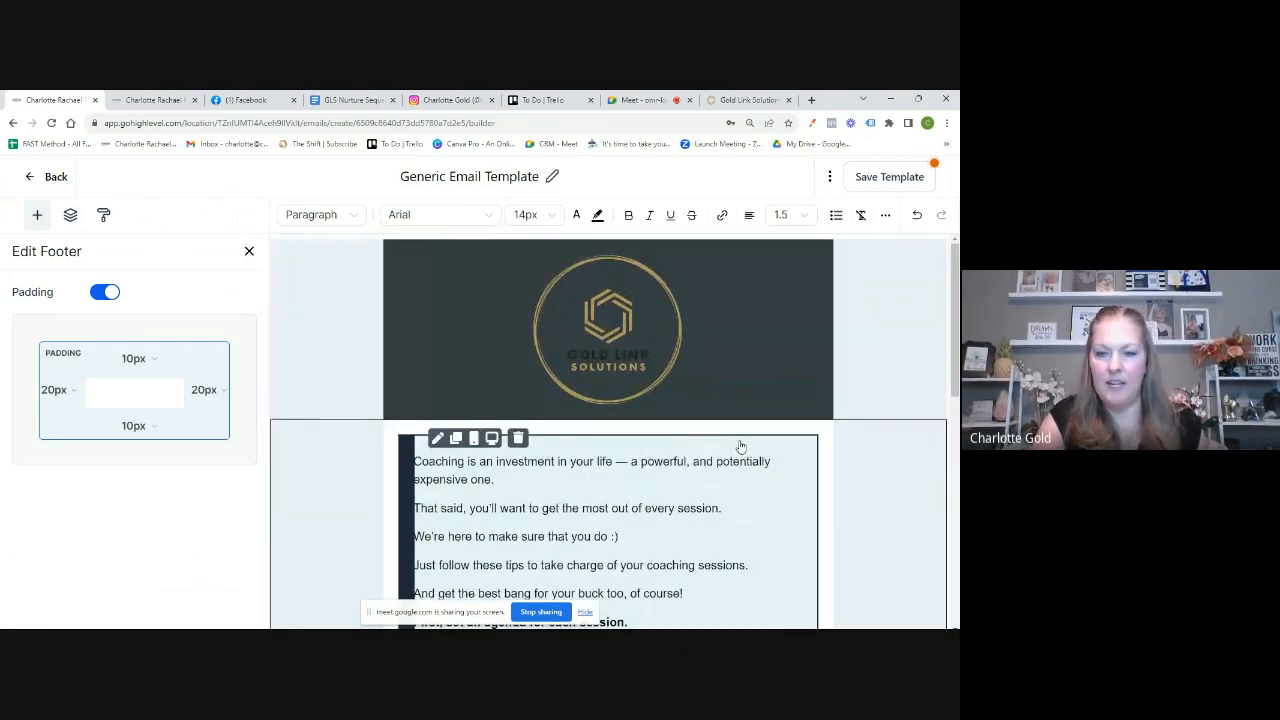
pyautogui.scroll(-10, 740, 446)
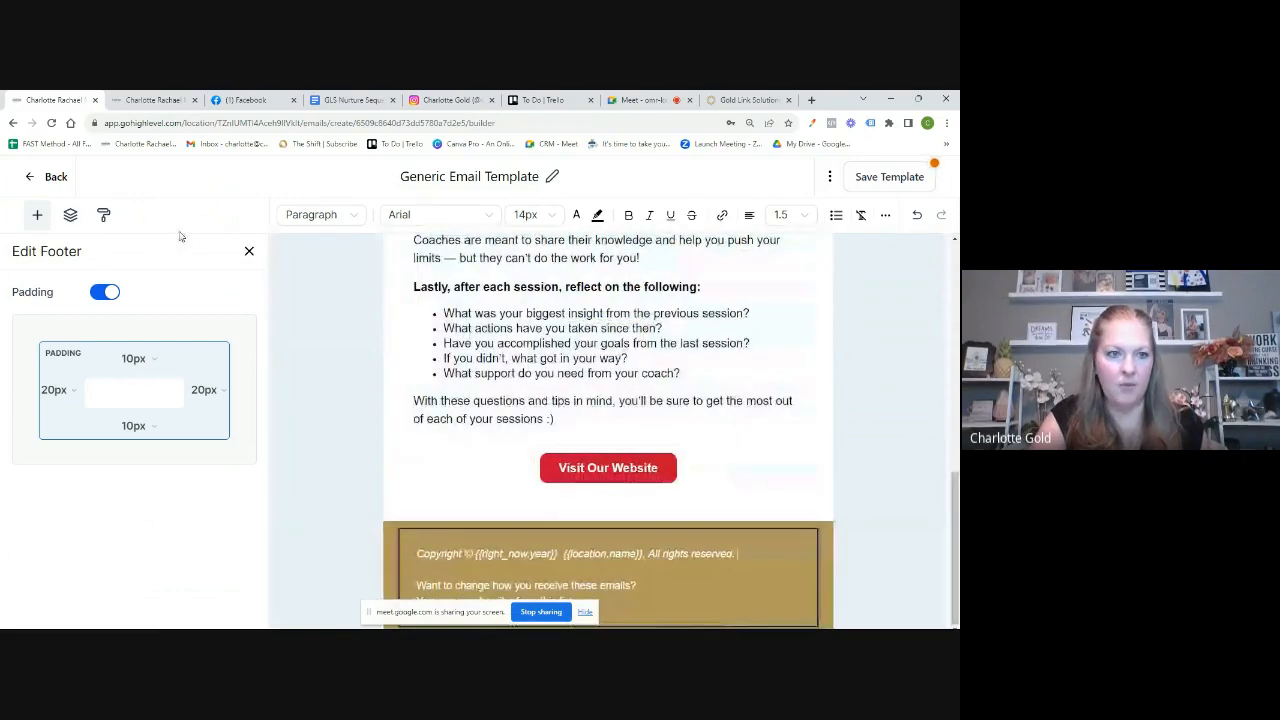
# Step: Drop a Social row under the button and delete Twitter, Google+ and Pinterest icons
pyautogui.click(250, 251)
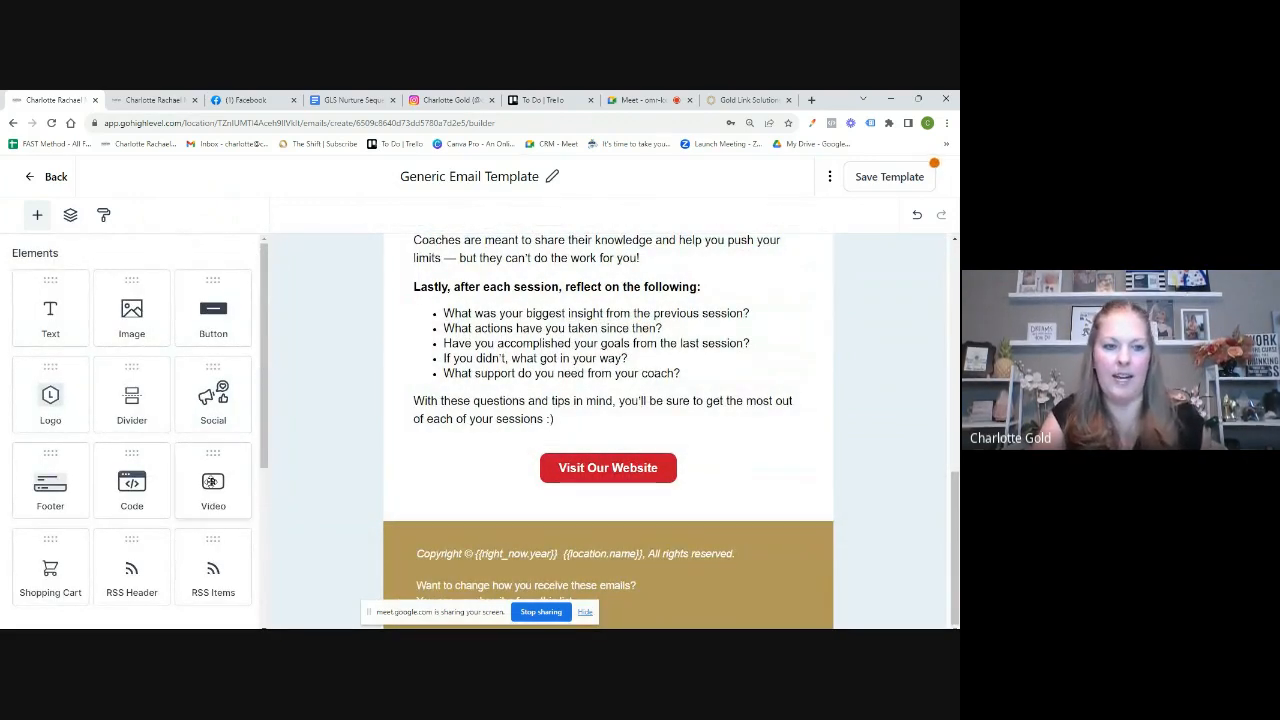
pyautogui.moveTo(208, 400); pyautogui.dragTo(622, 512)
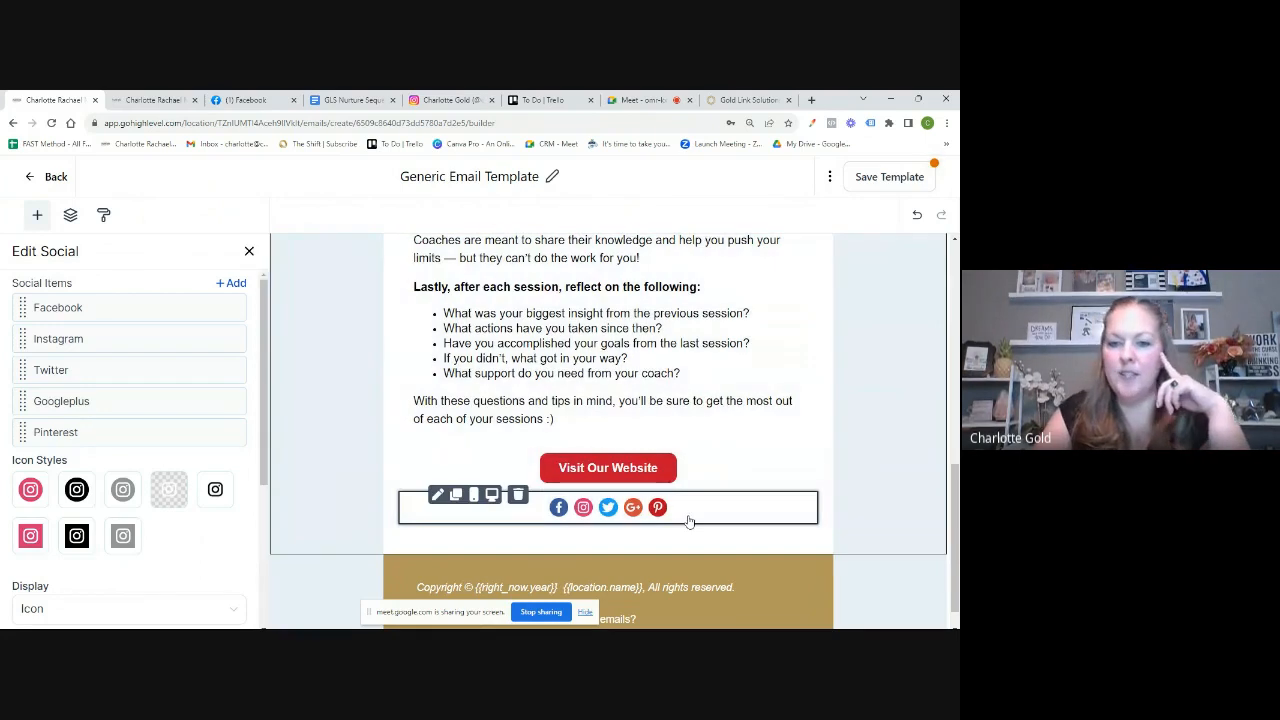
pyautogui.moveTo(232, 370)
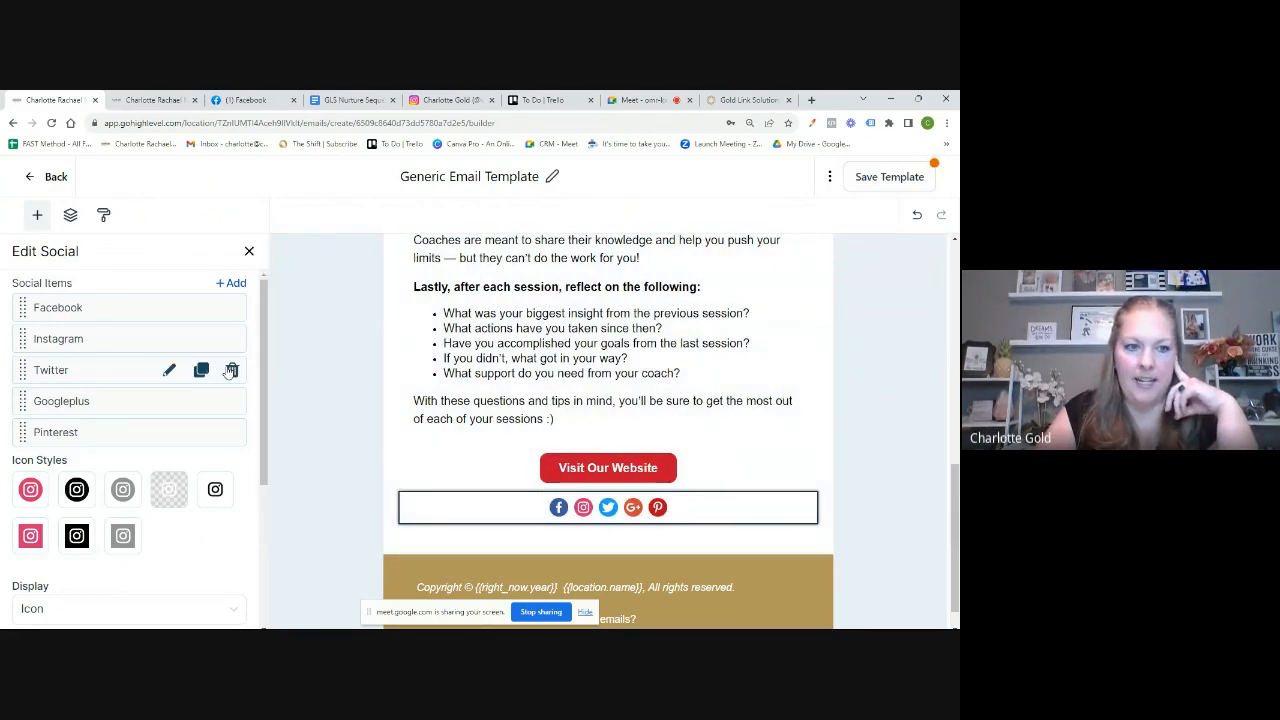
pyautogui.click(232, 370)
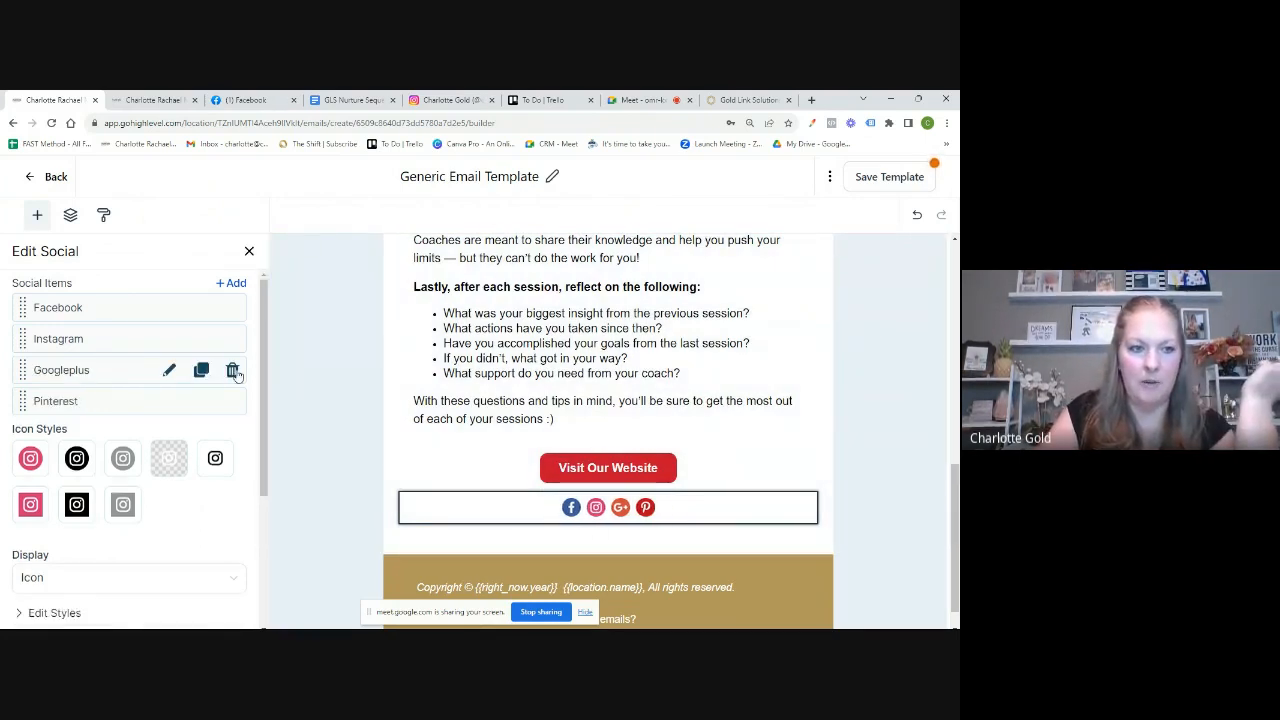
pyautogui.click(232, 370)
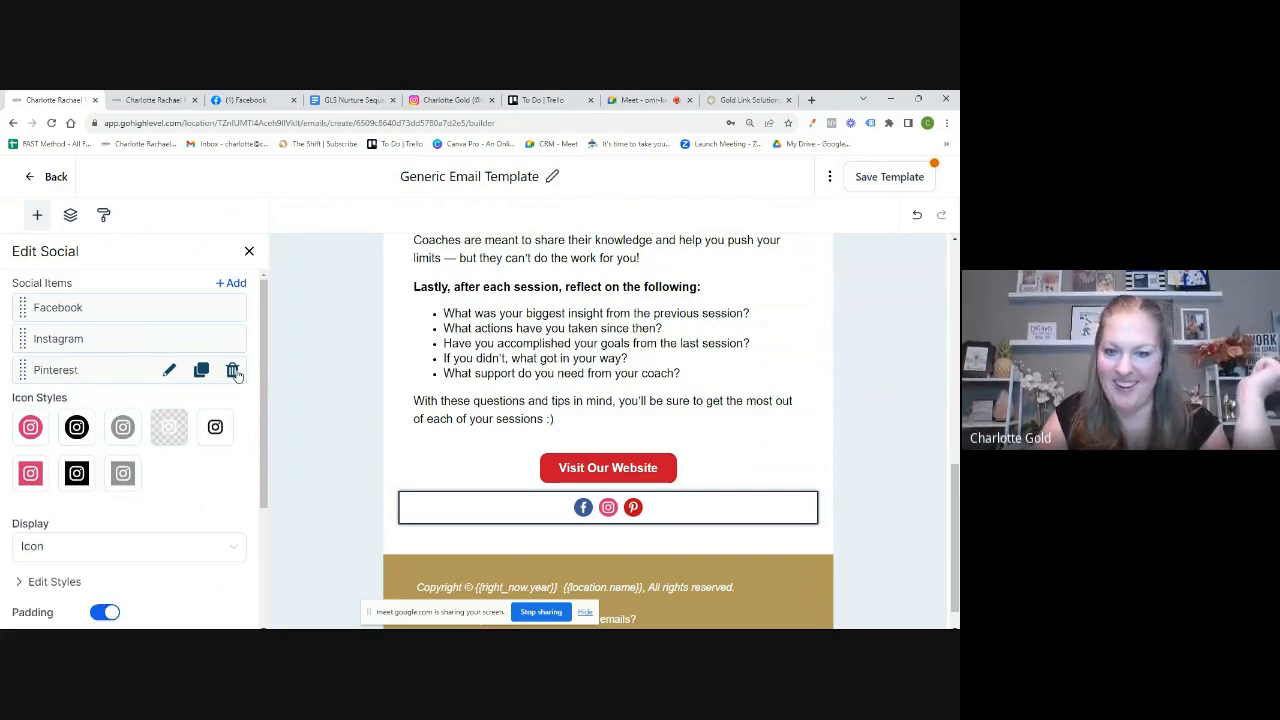
pyautogui.click(232, 370)
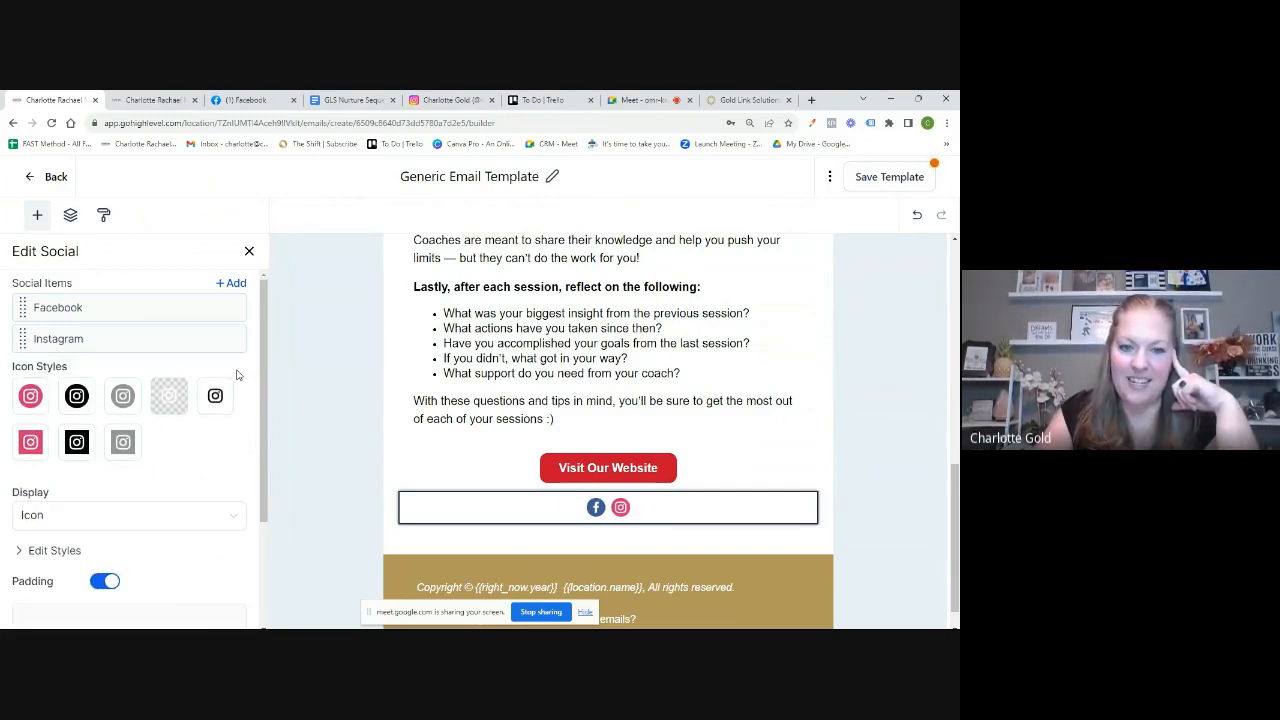
pyautogui.click(598, 510)
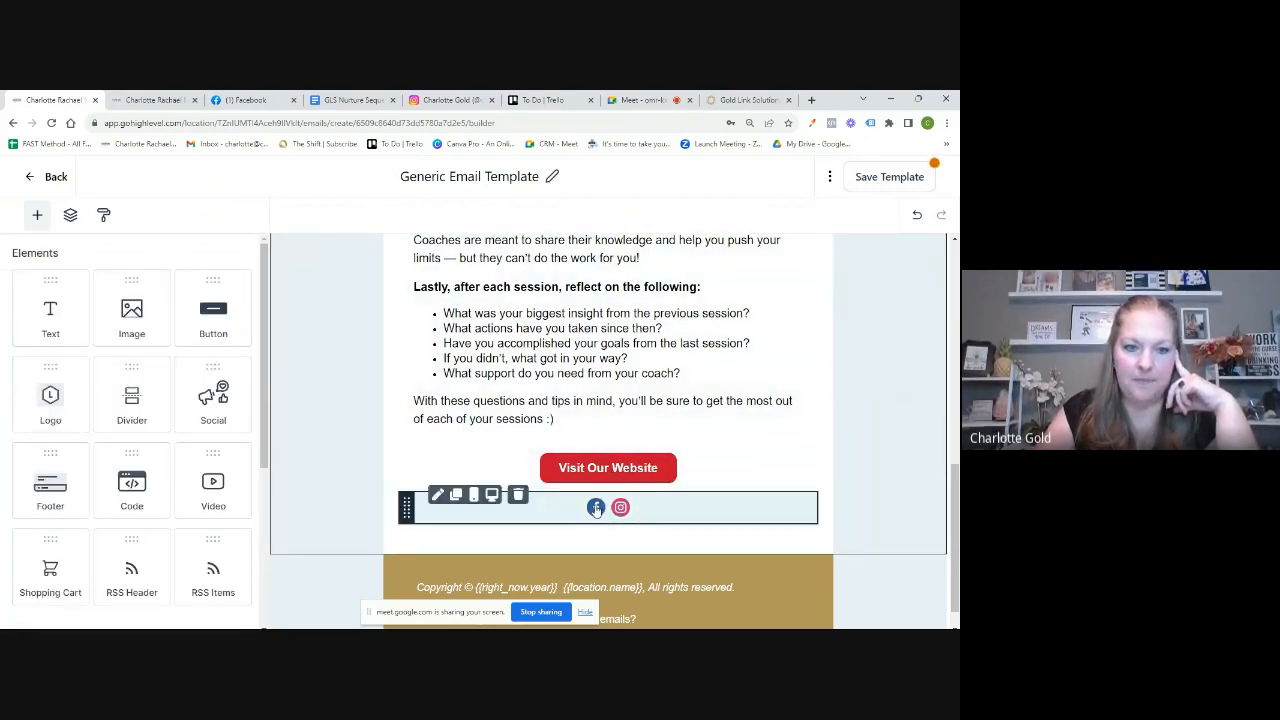
pyautogui.click(597, 510)
pyautogui.scroll(-3, 126, 486)
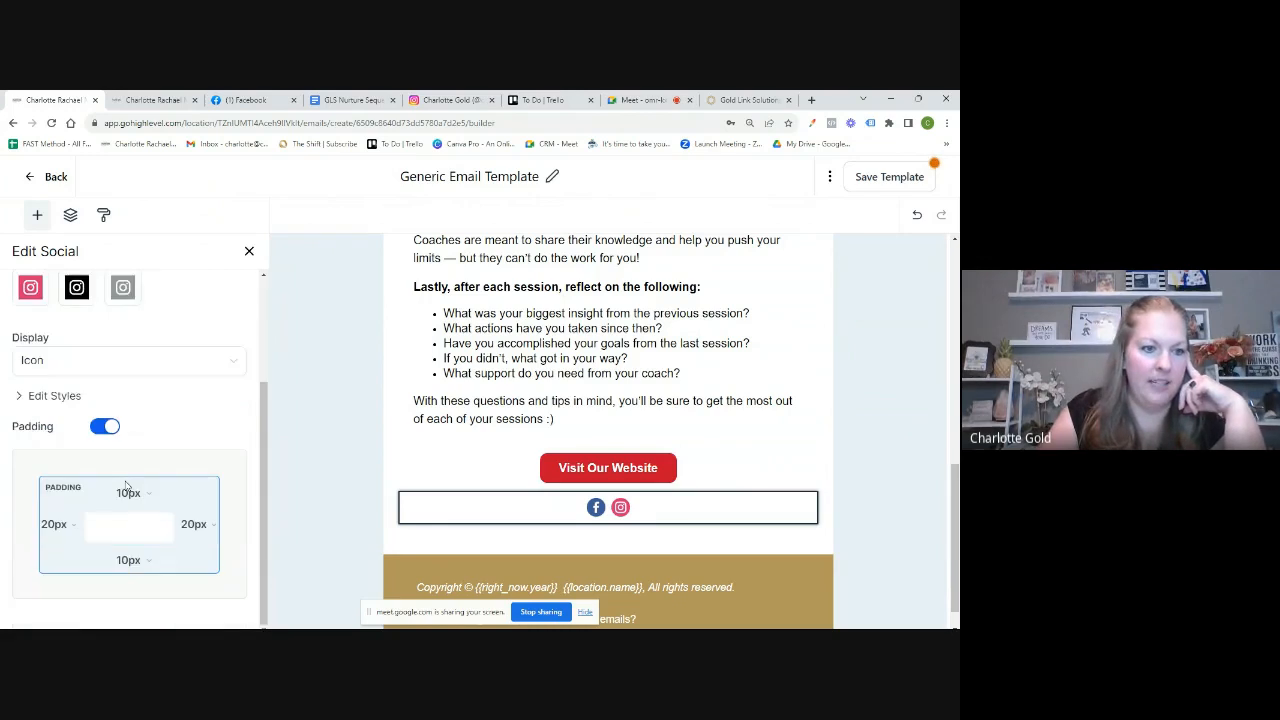
pyautogui.scroll(3, 126, 486)
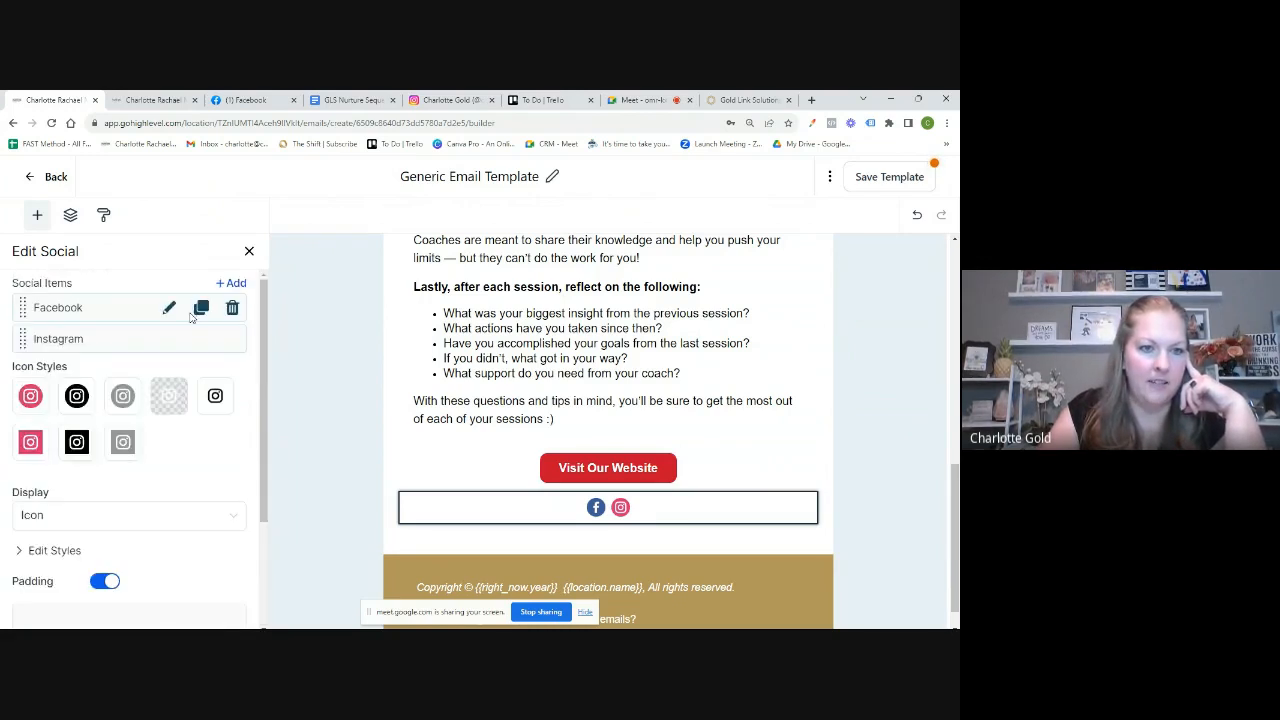
# Step: Link the Facebook social icon to the copied Facebook profile page URL
pyautogui.click(169, 309)
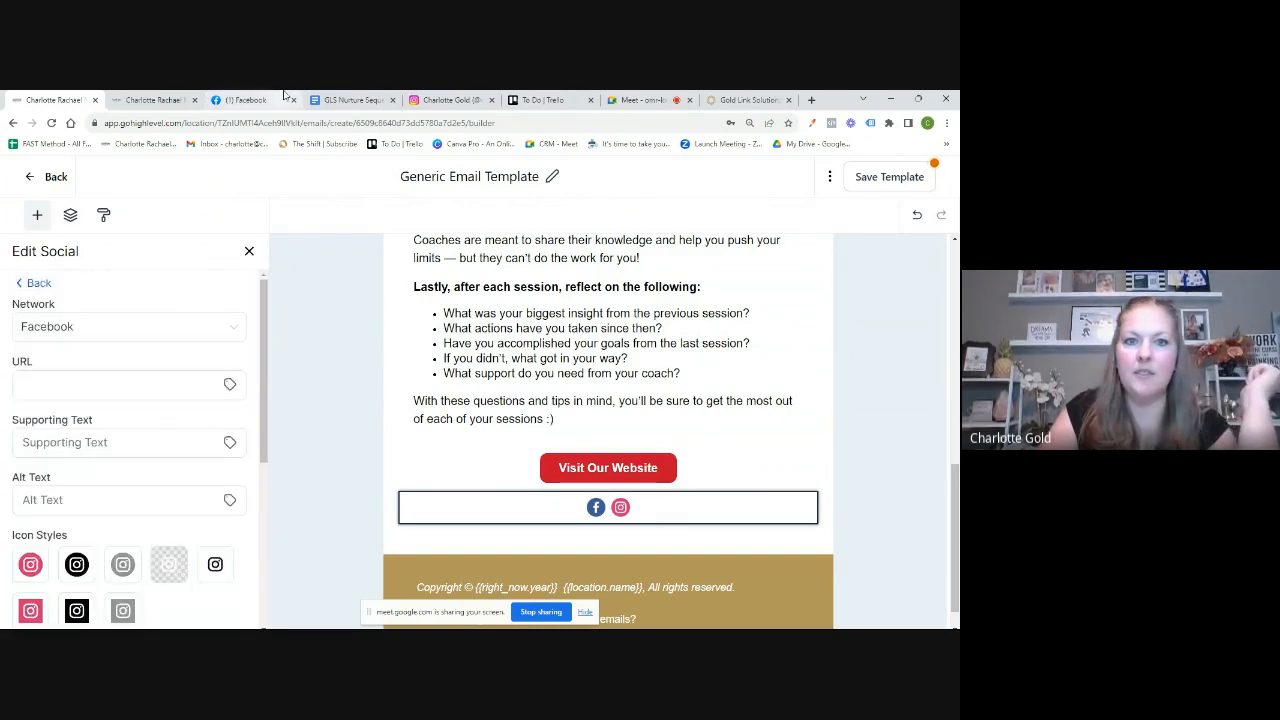
pyautogui.click(245, 100)
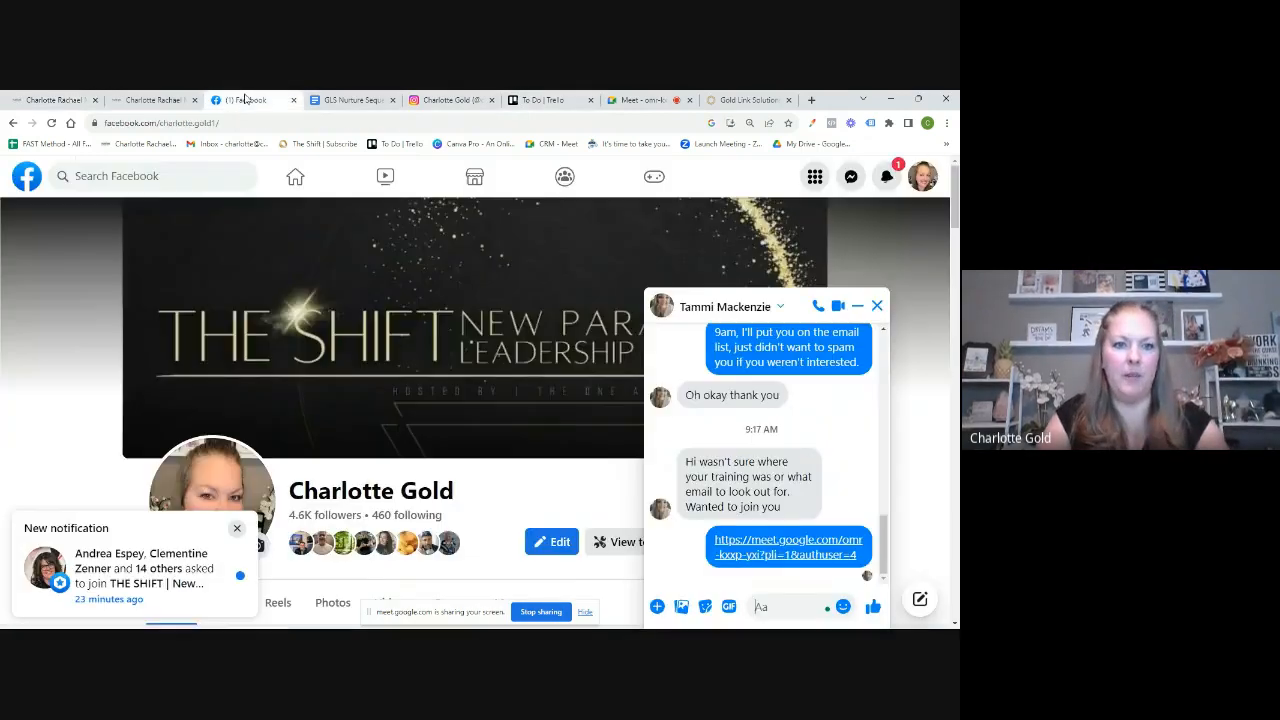
pyautogui.click(220, 121)
pyautogui.hotkey('ctrl', 'c')
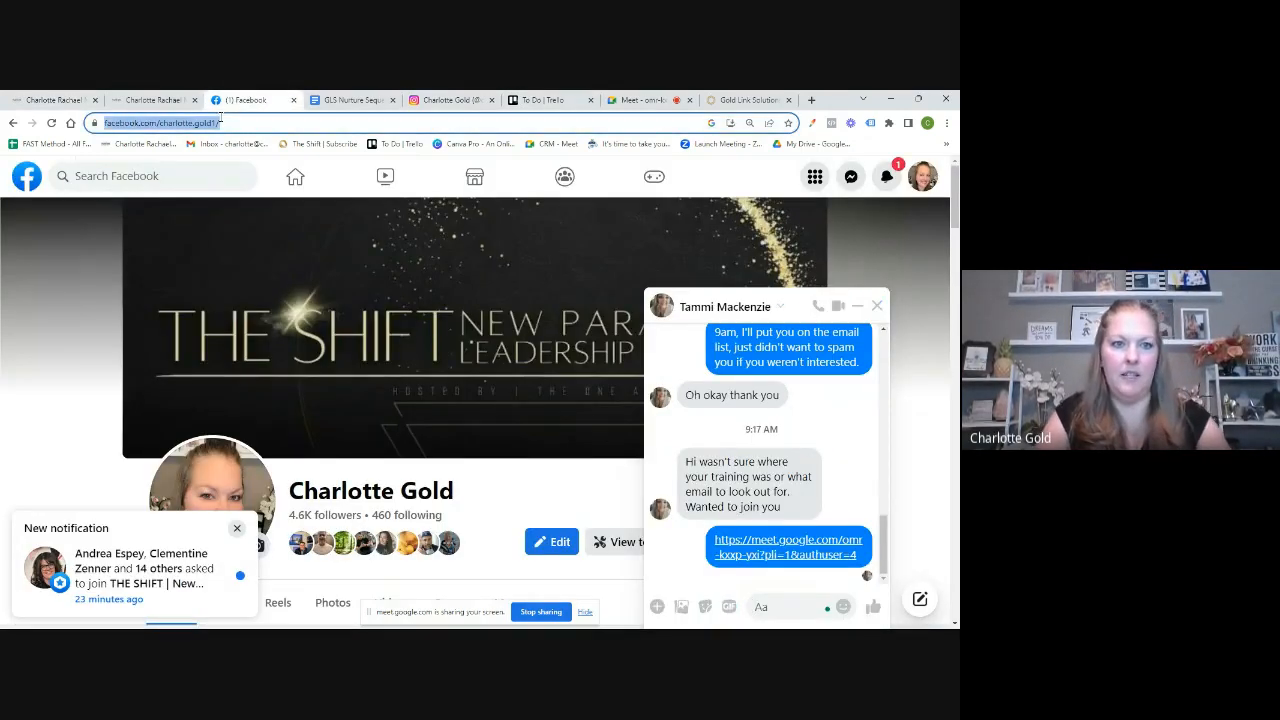
pyautogui.click(55, 100)
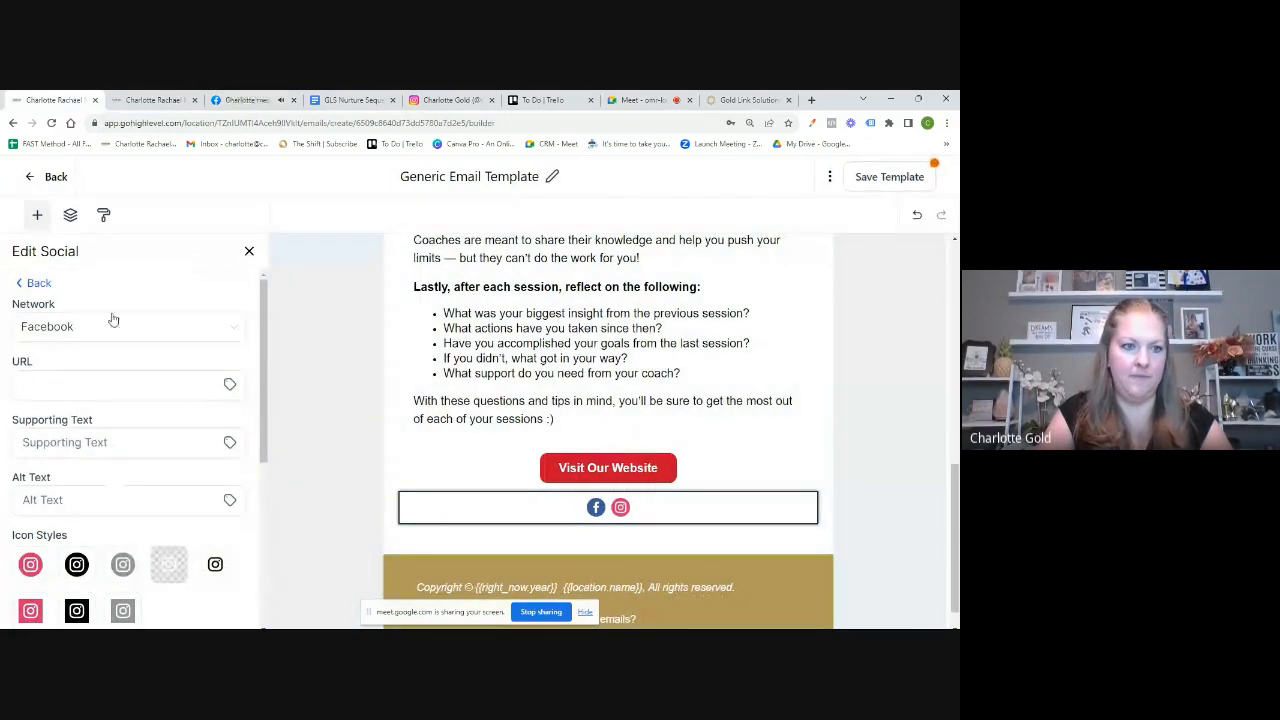
pyautogui.click(78, 383)
pyautogui.hotkey('ctrl', 'v')
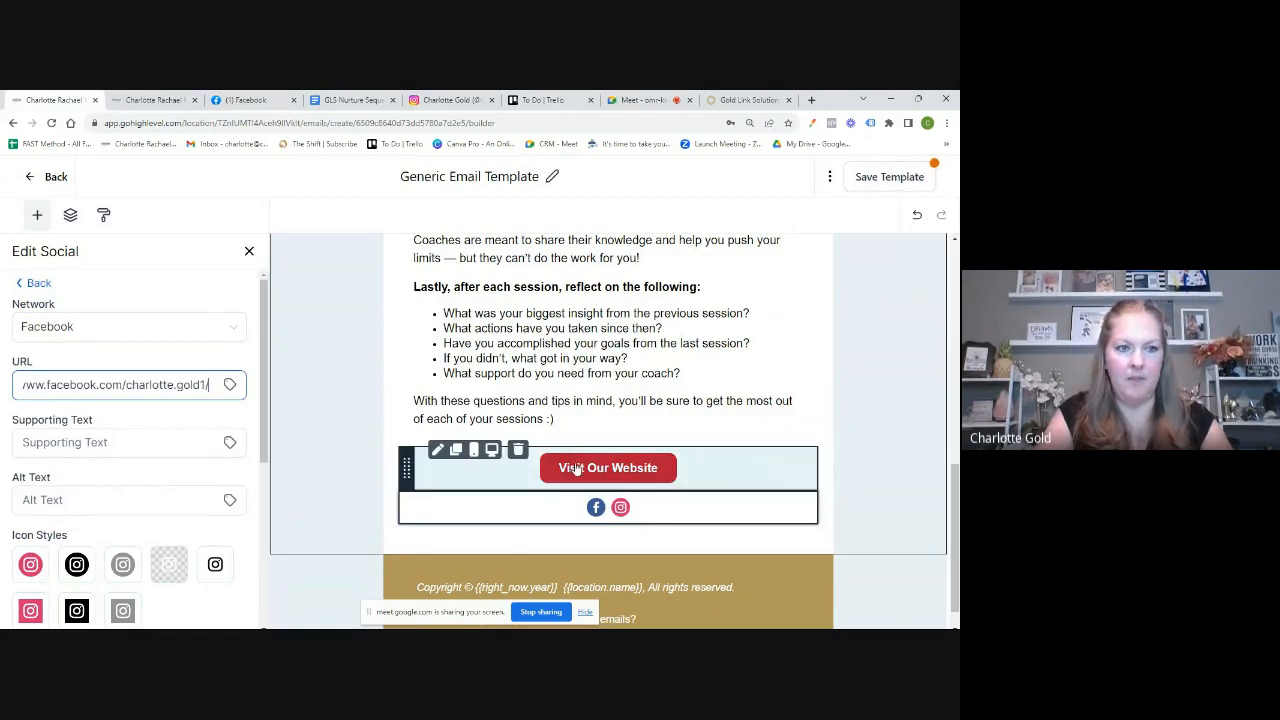
pyautogui.click(38, 284)
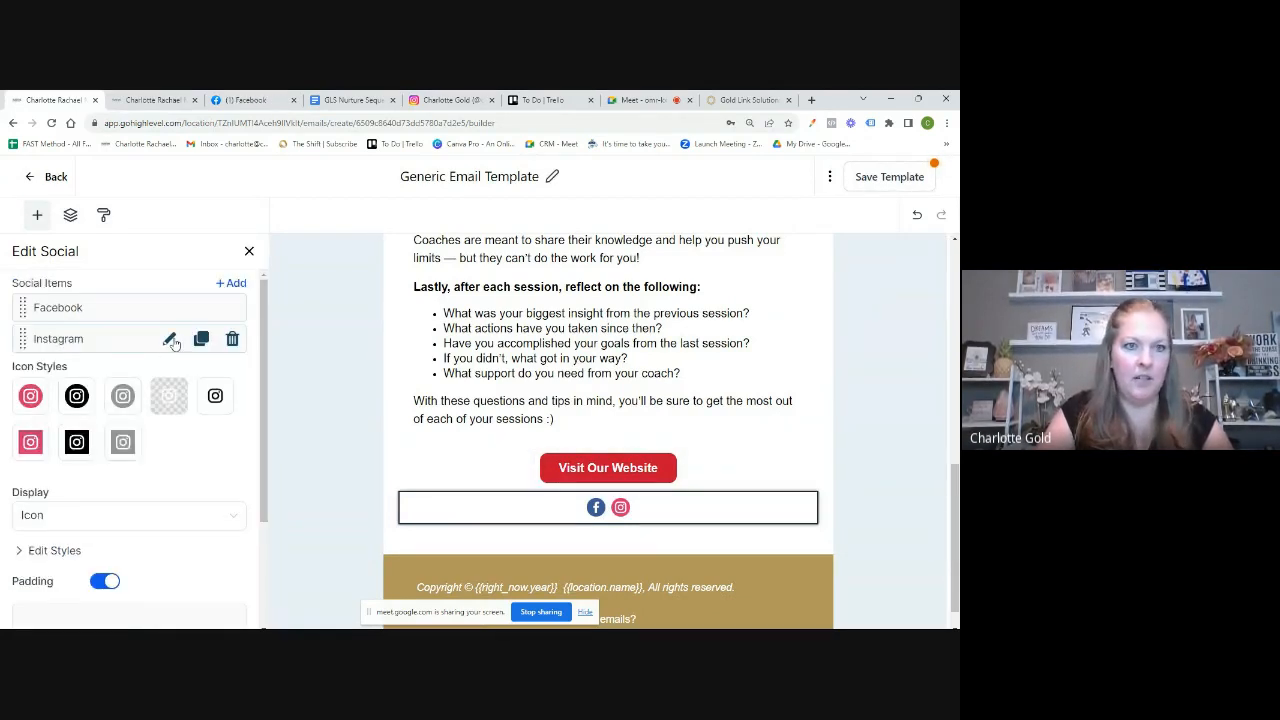
# Step: Link the Instagram social icon to the copied Instagram profile URL
pyautogui.click(170, 339)
pyautogui.click(450, 100)
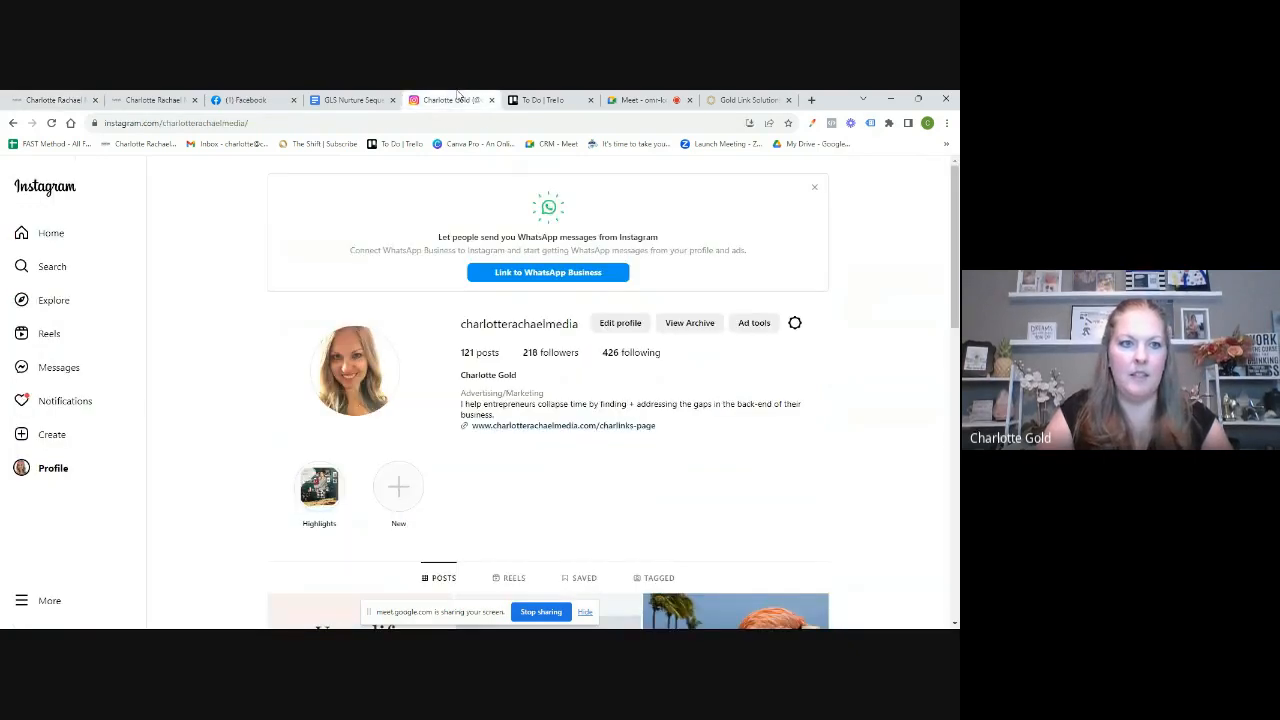
pyautogui.click(247, 121)
pyautogui.hotkey('ctrl', 'c')
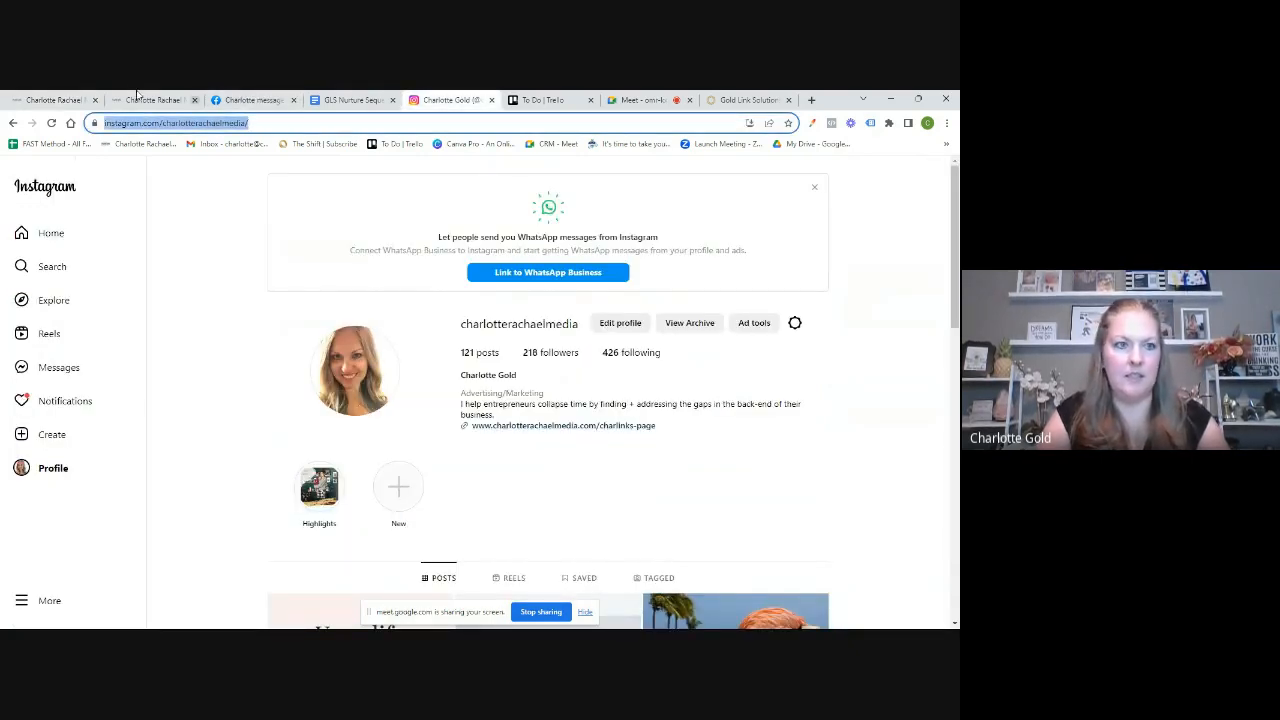
pyautogui.click(40, 98)
pyautogui.click(48, 384)
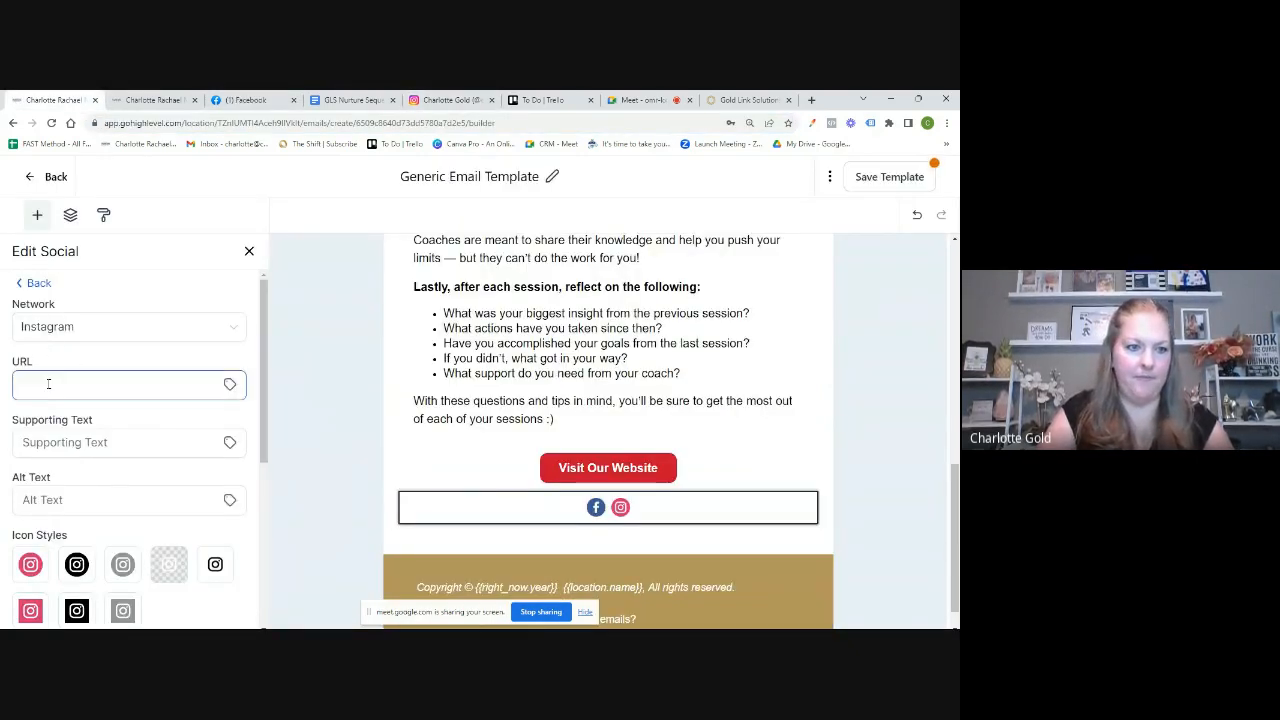
pyautogui.hotkey('ctrl', 'v')
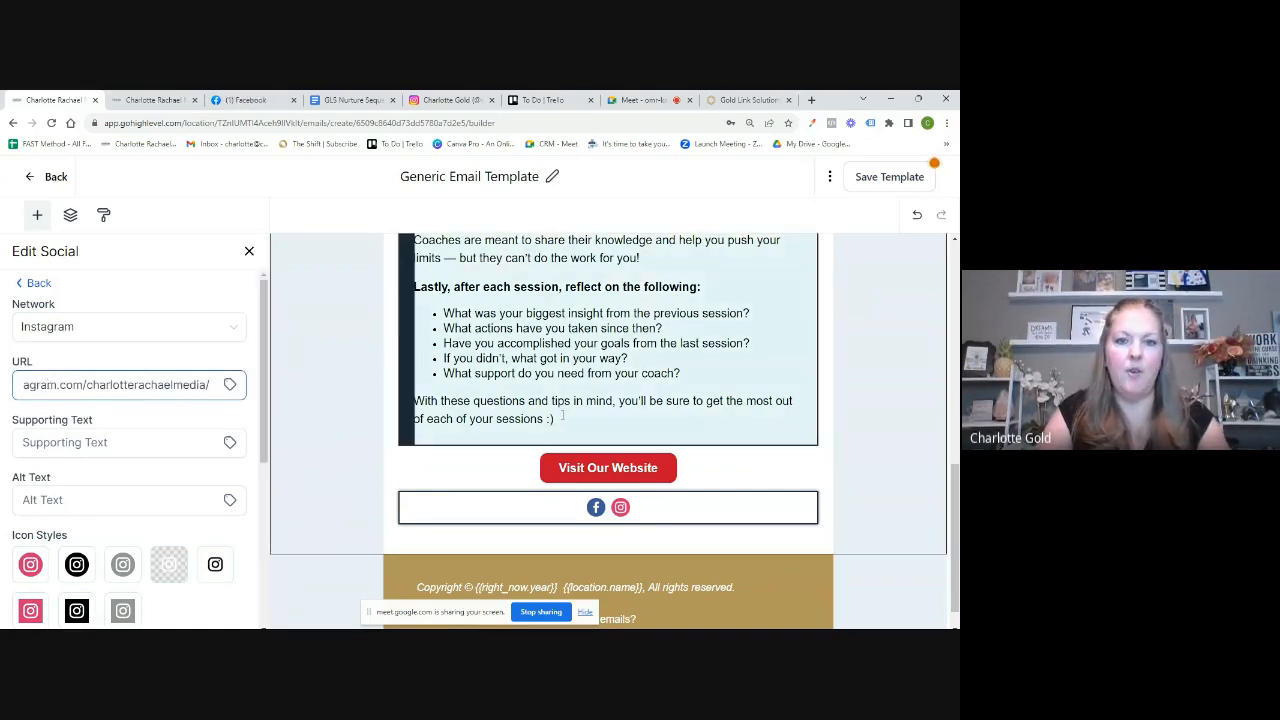
pyautogui.scroll(2, 579, 422)
pyautogui.scroll(4, 579, 422)
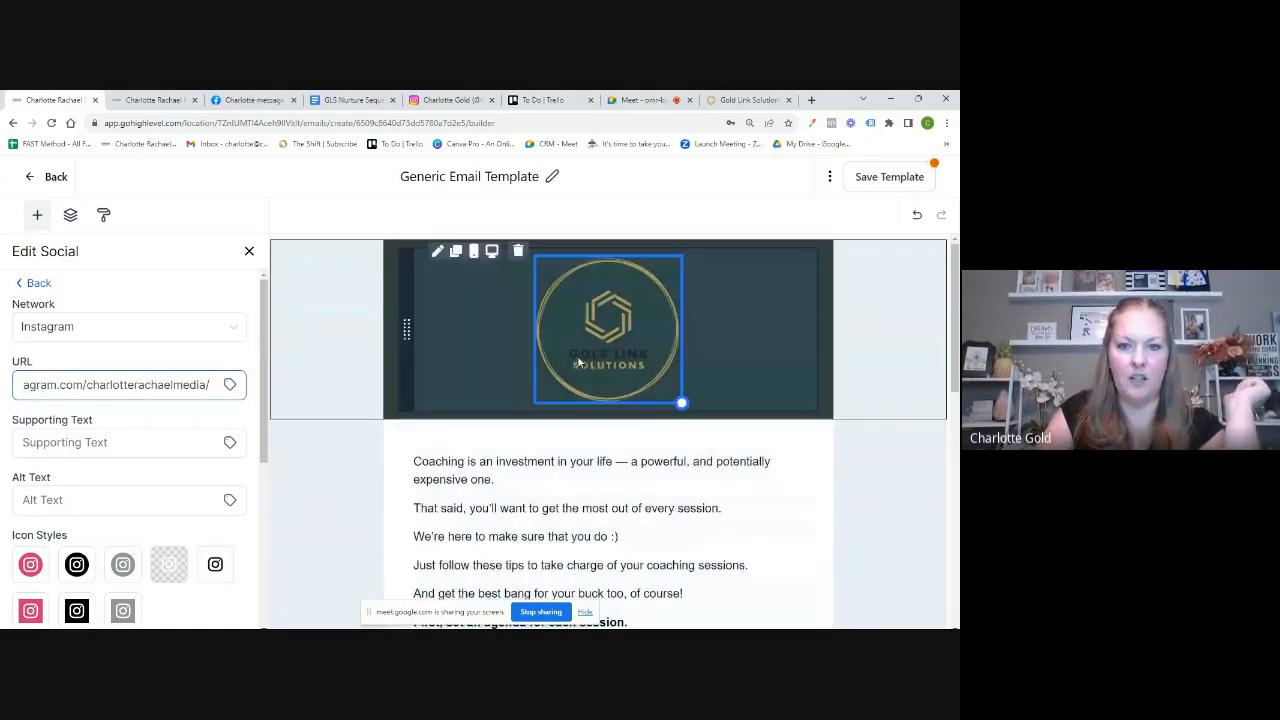
# Step: Review the logo image and section layout settings, then save the Generic Email Template
pyautogui.click(451, 372)
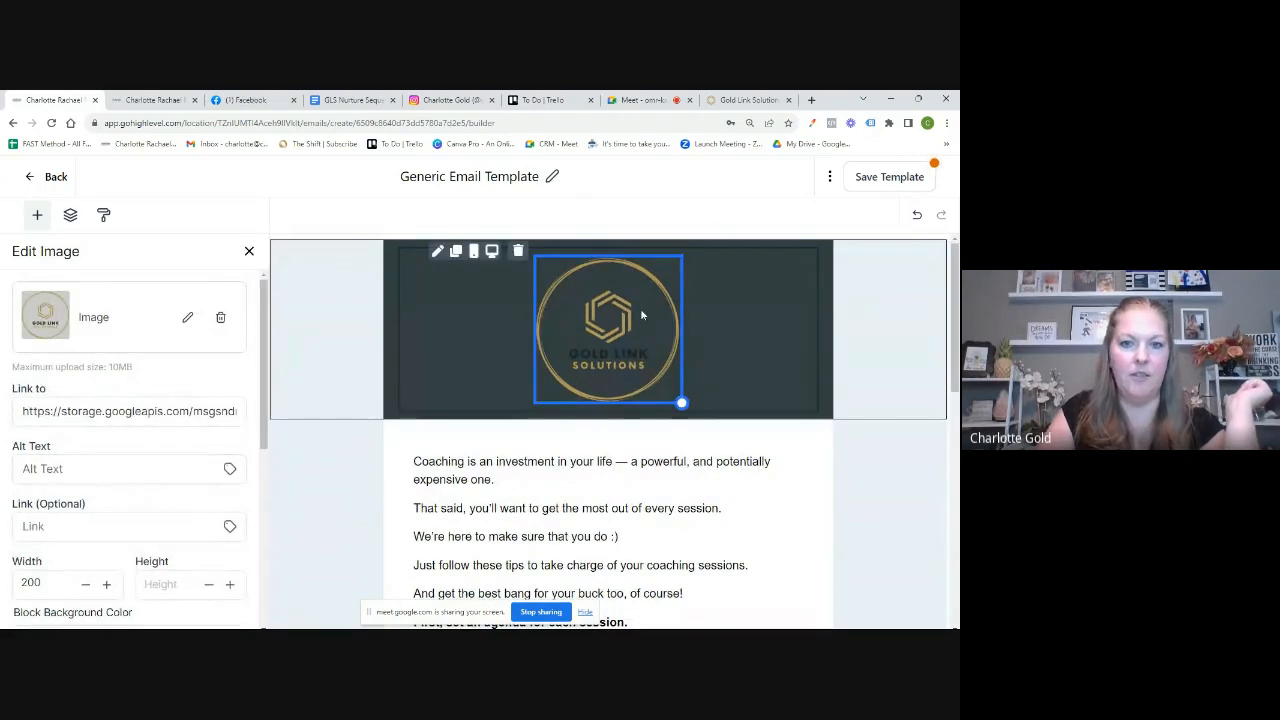
pyautogui.click(165, 527)
pyautogui.scroll(-5, 165, 527)
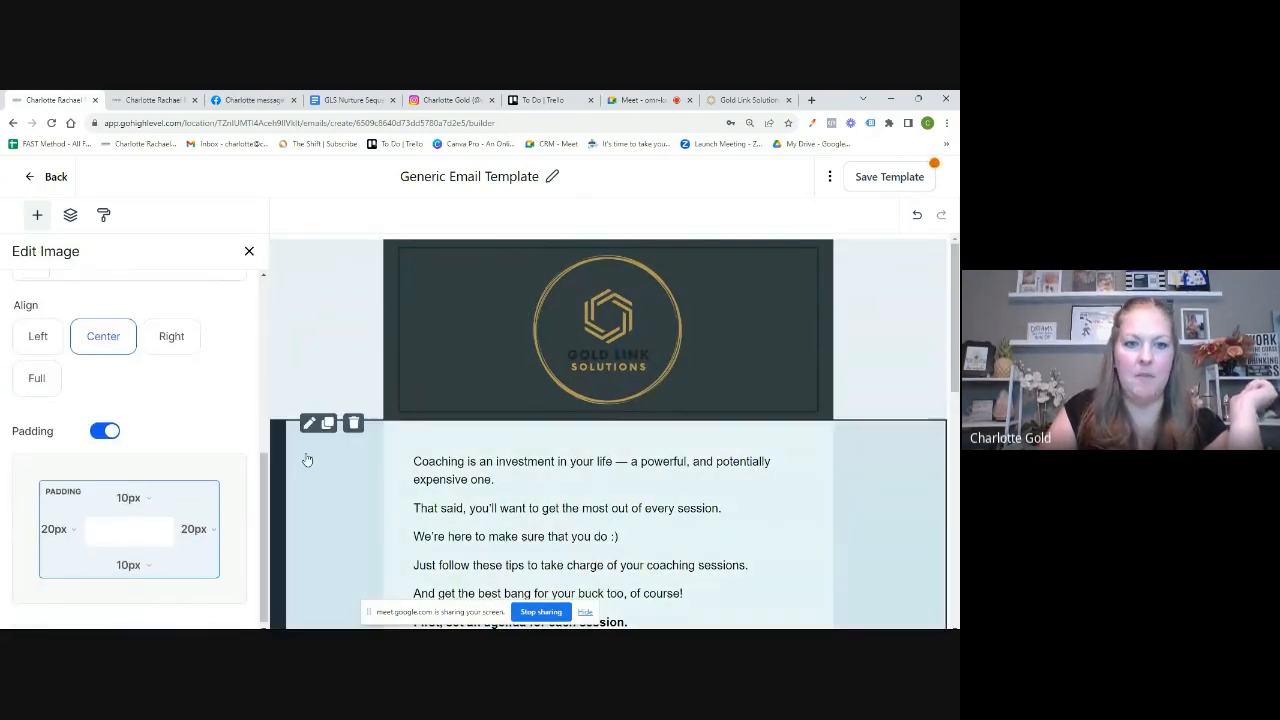
pyautogui.click(307, 371)
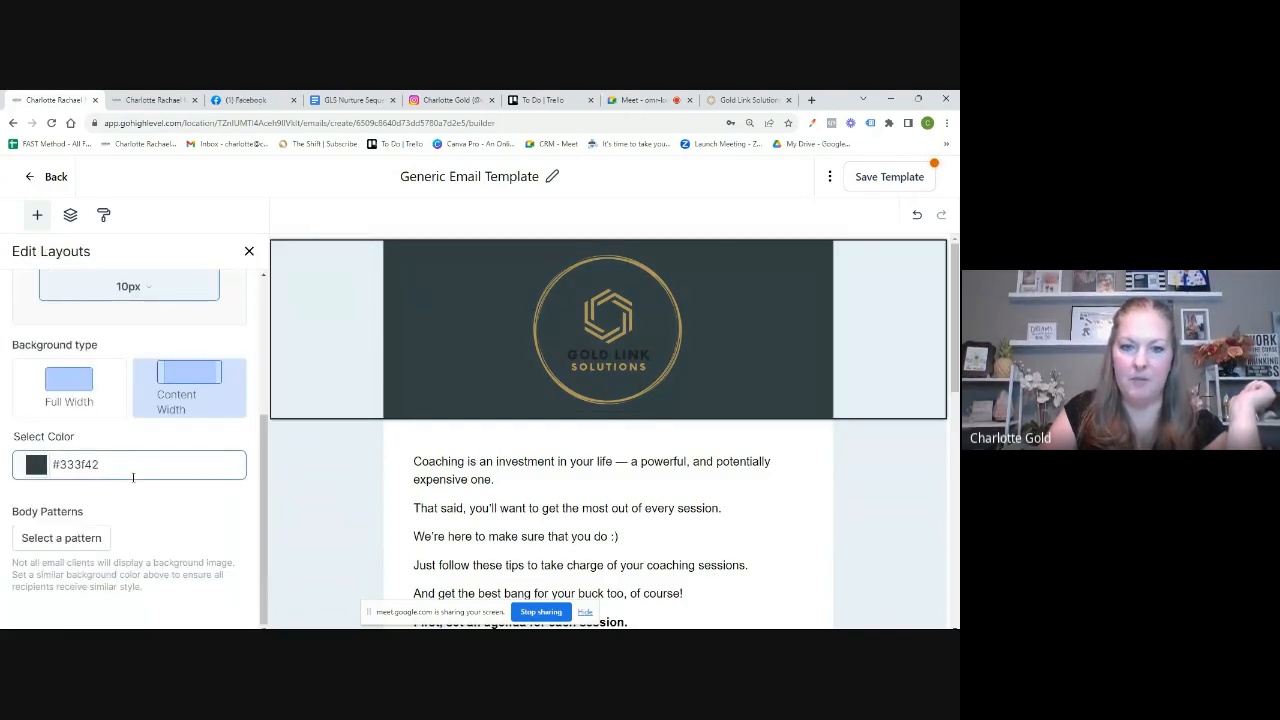
pyautogui.scroll(-3, 733, 544)
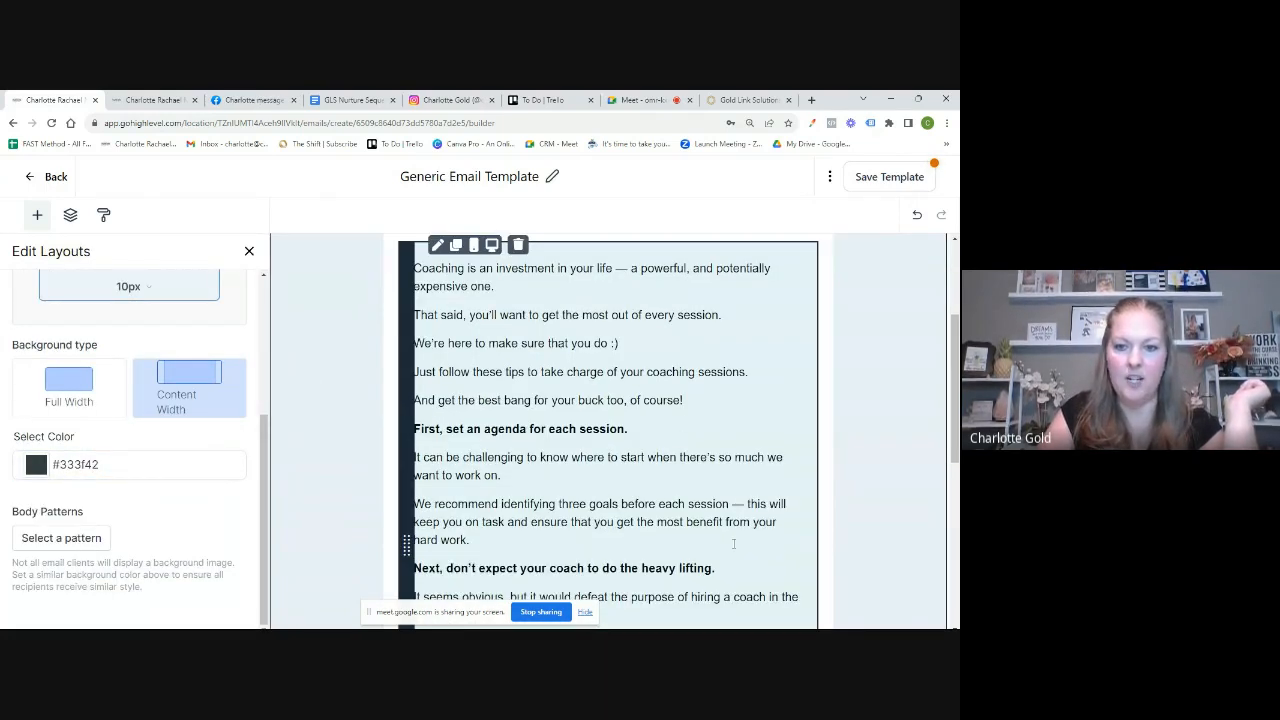
pyautogui.scroll(-3, 733, 544)
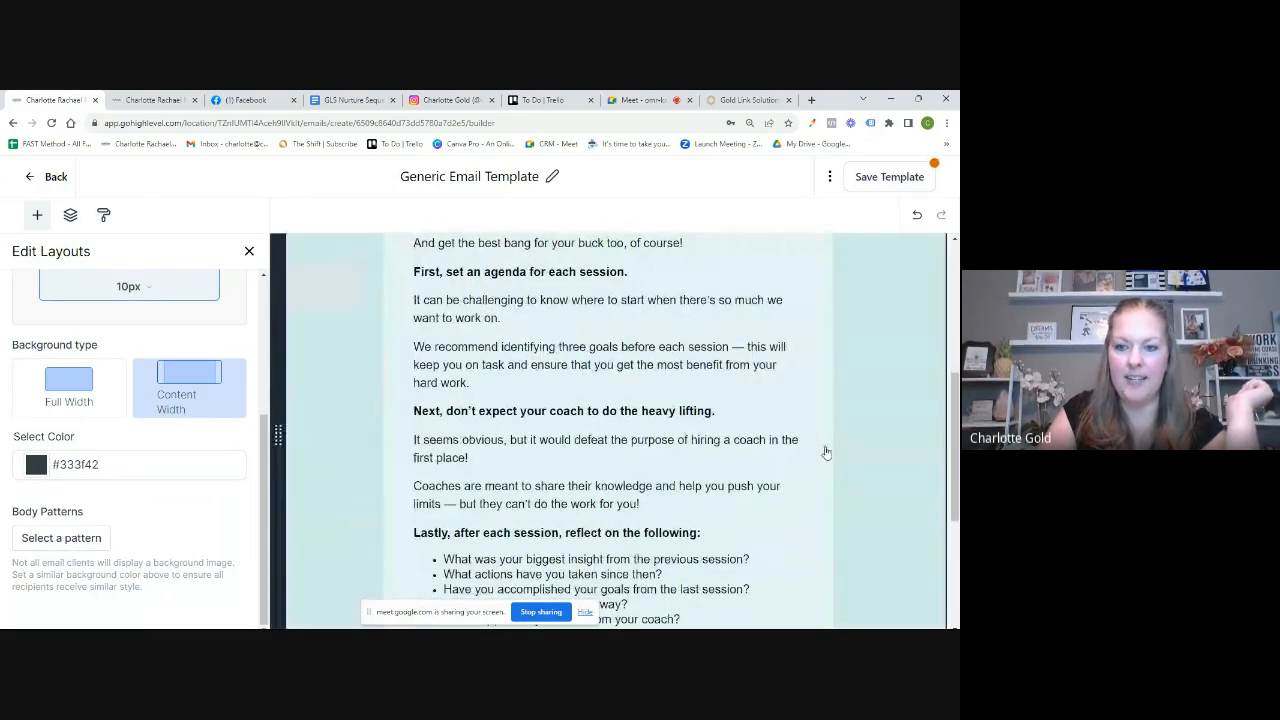
pyautogui.click(826, 453)
pyautogui.scroll(-3, 826, 453)
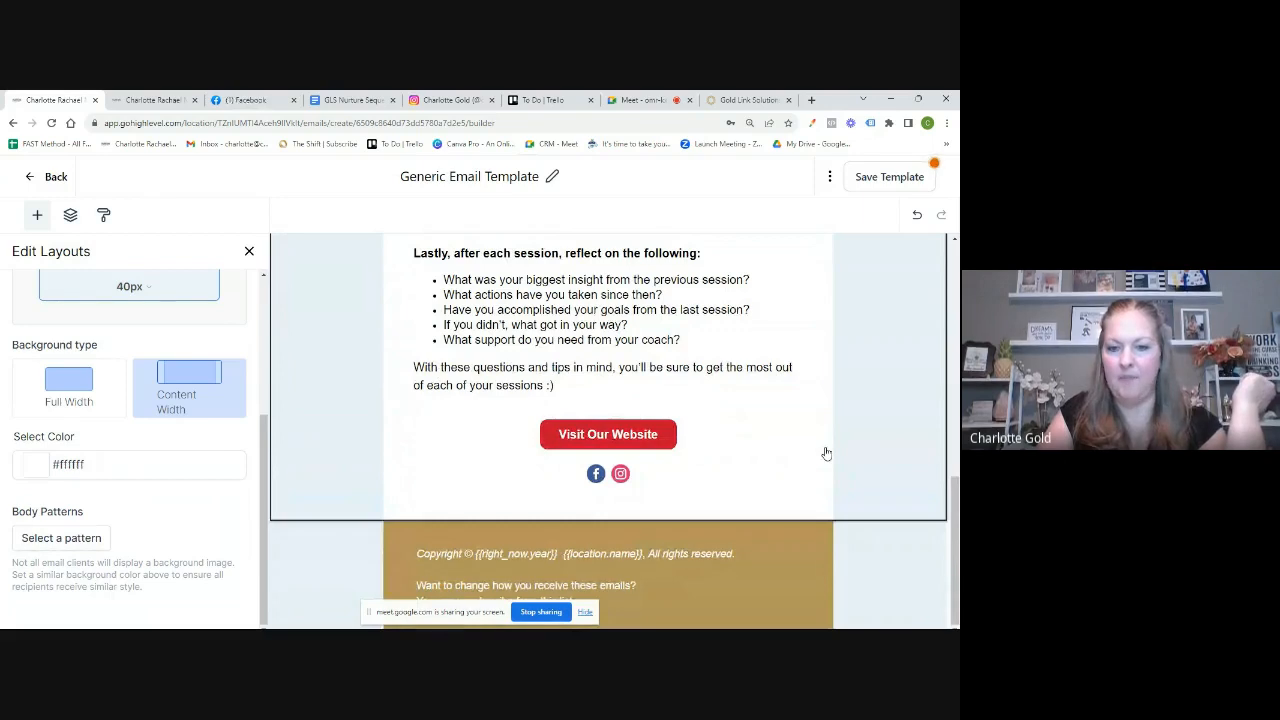
pyautogui.click(826, 453)
pyautogui.scroll(4, 826, 453)
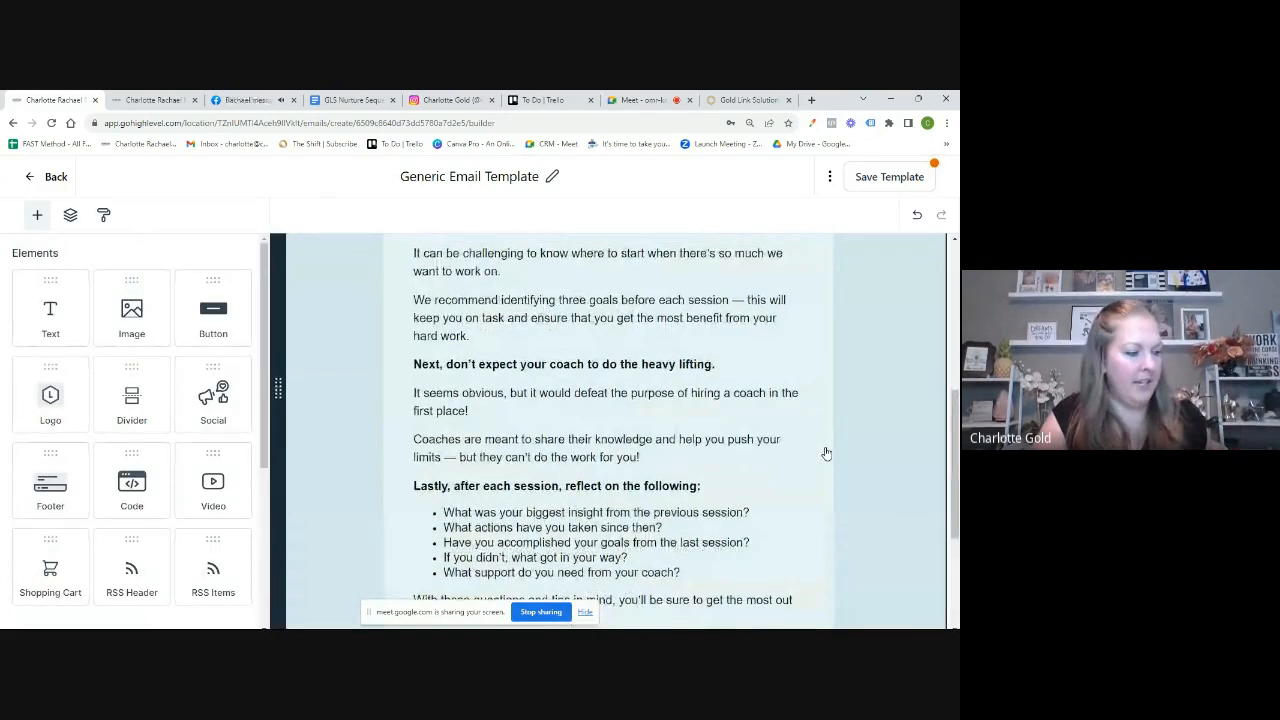
pyautogui.scroll(7, 826, 453)
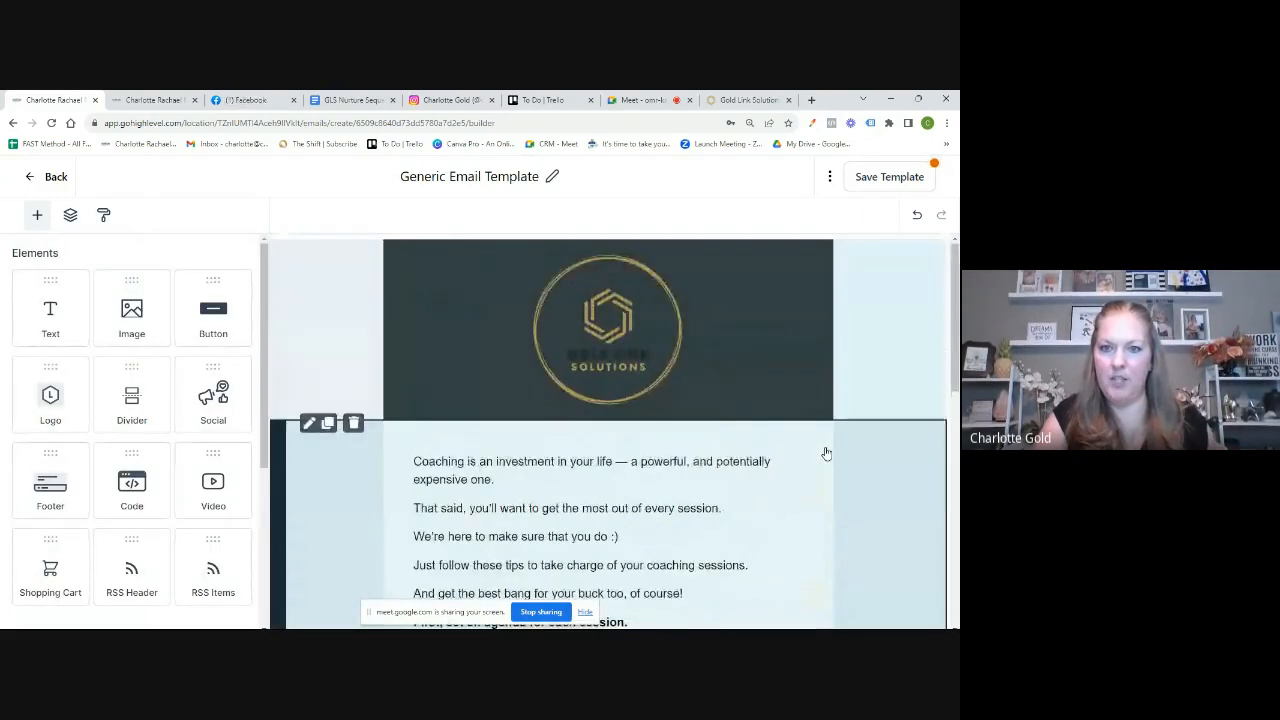
pyautogui.click(889, 177)
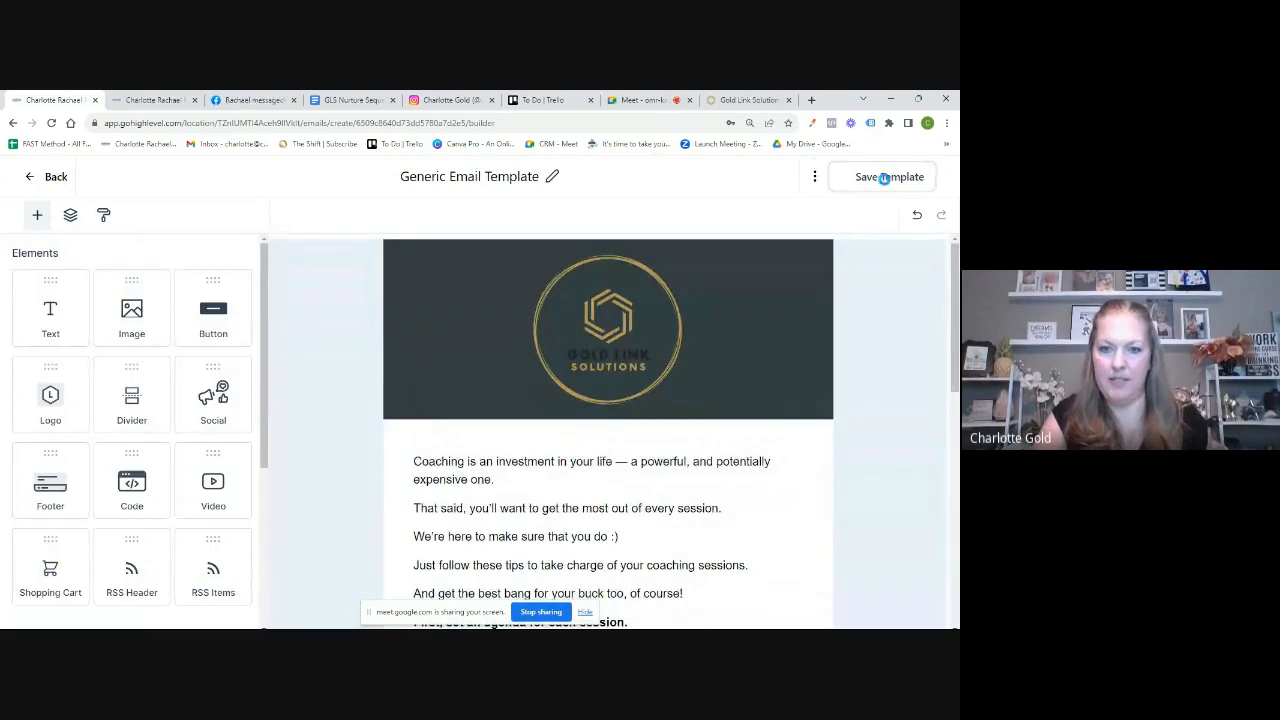
# Step: Delete all body text from the template, save it, and go back to Email Templates
pyautogui.scroll(-3, 587, 525)
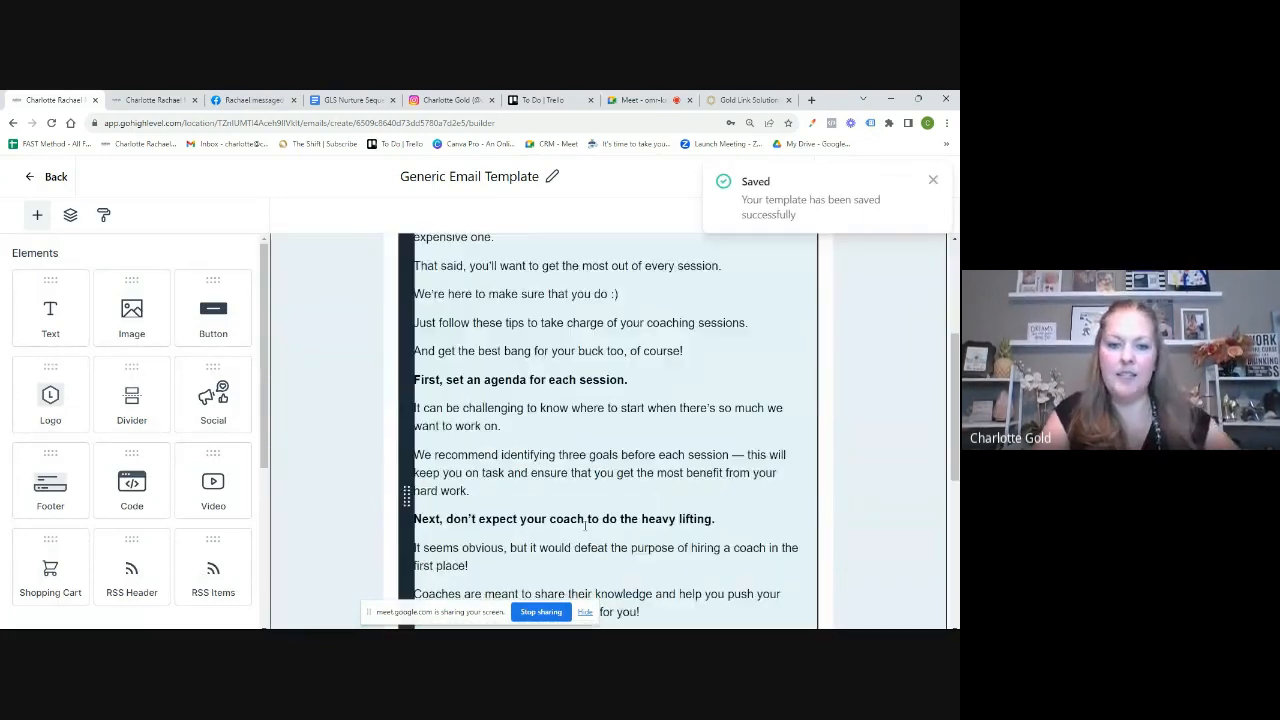
pyautogui.scroll(-10, 585, 525)
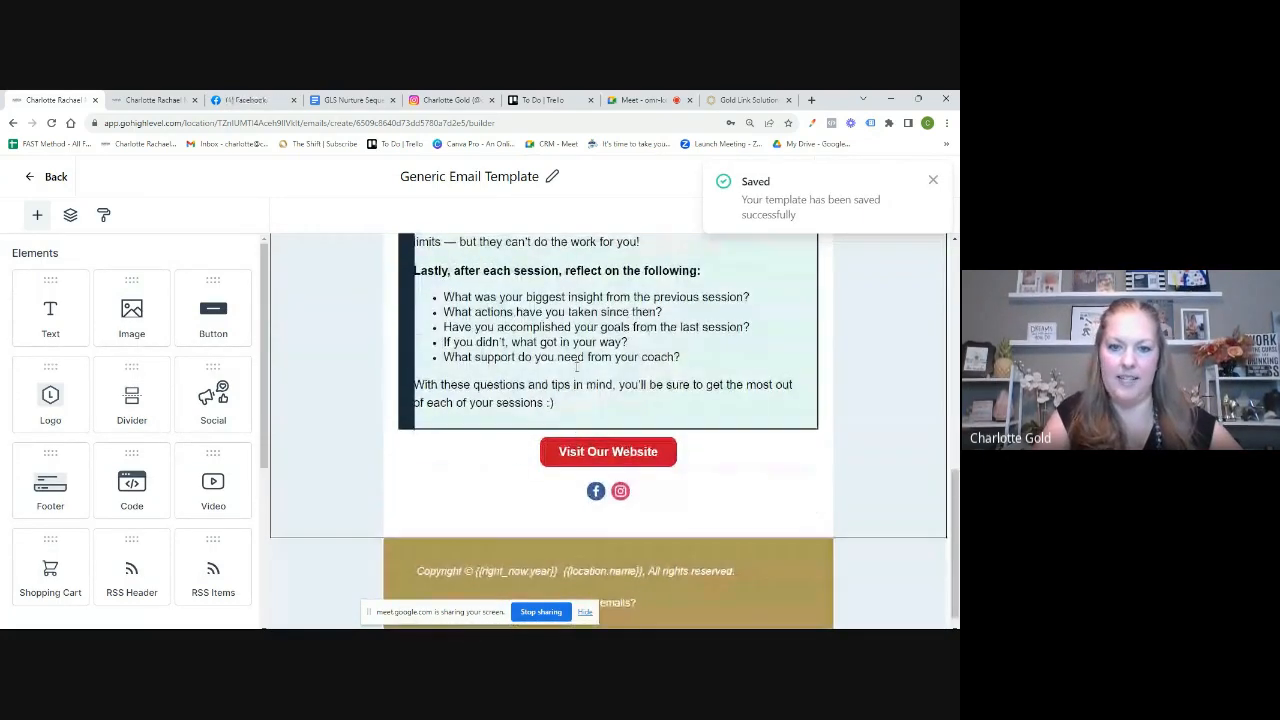
pyautogui.hotkey('ctrl', 'a')
pyautogui.press('BackSpace')
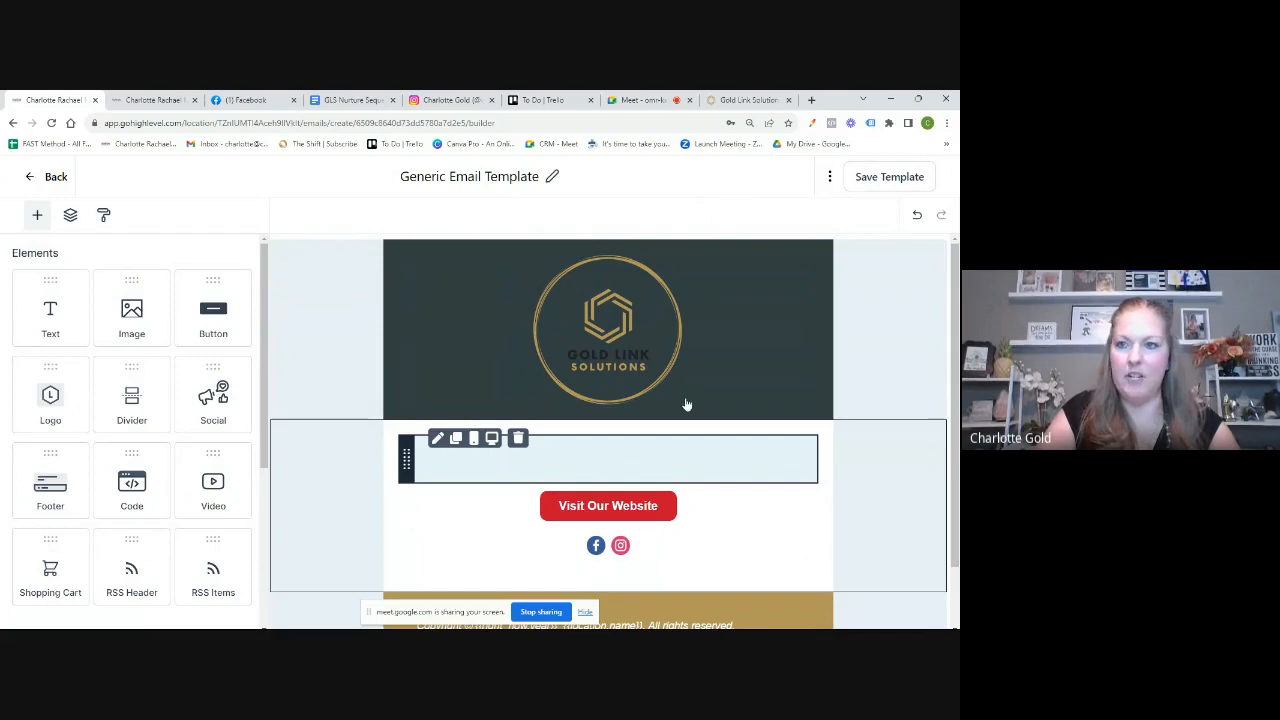
pyautogui.click(884, 180)
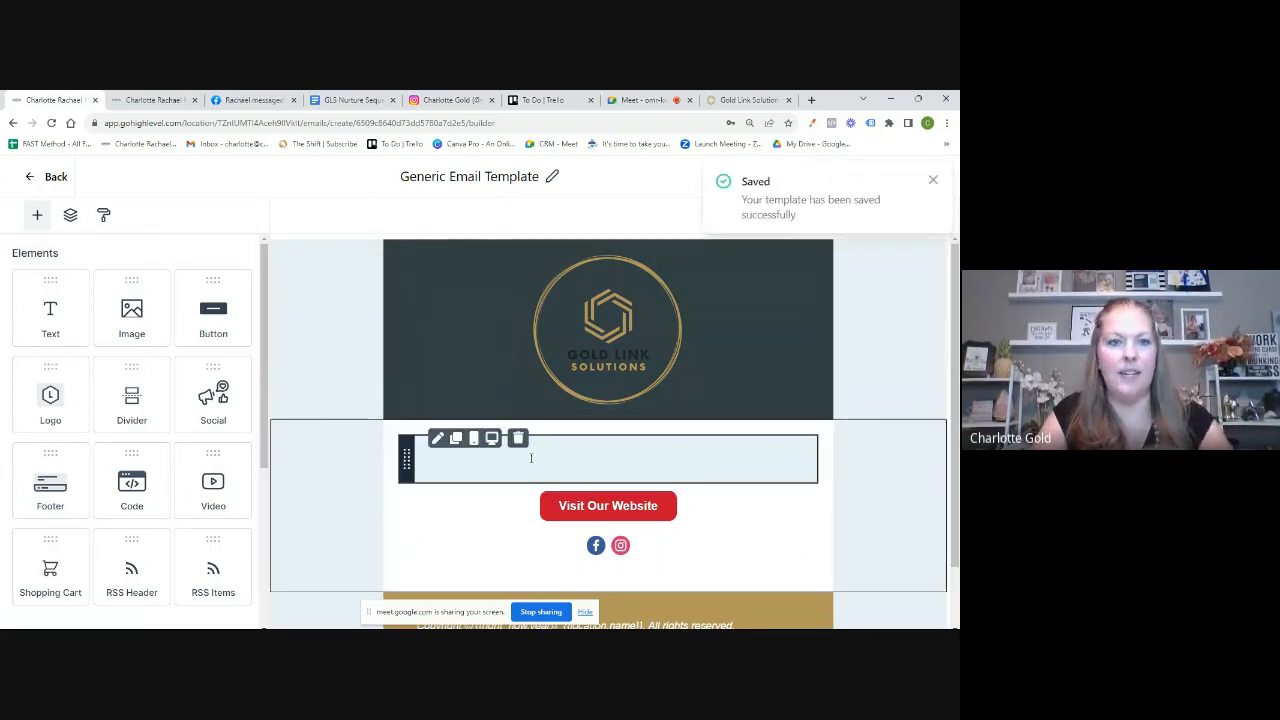
pyautogui.click(50, 187)
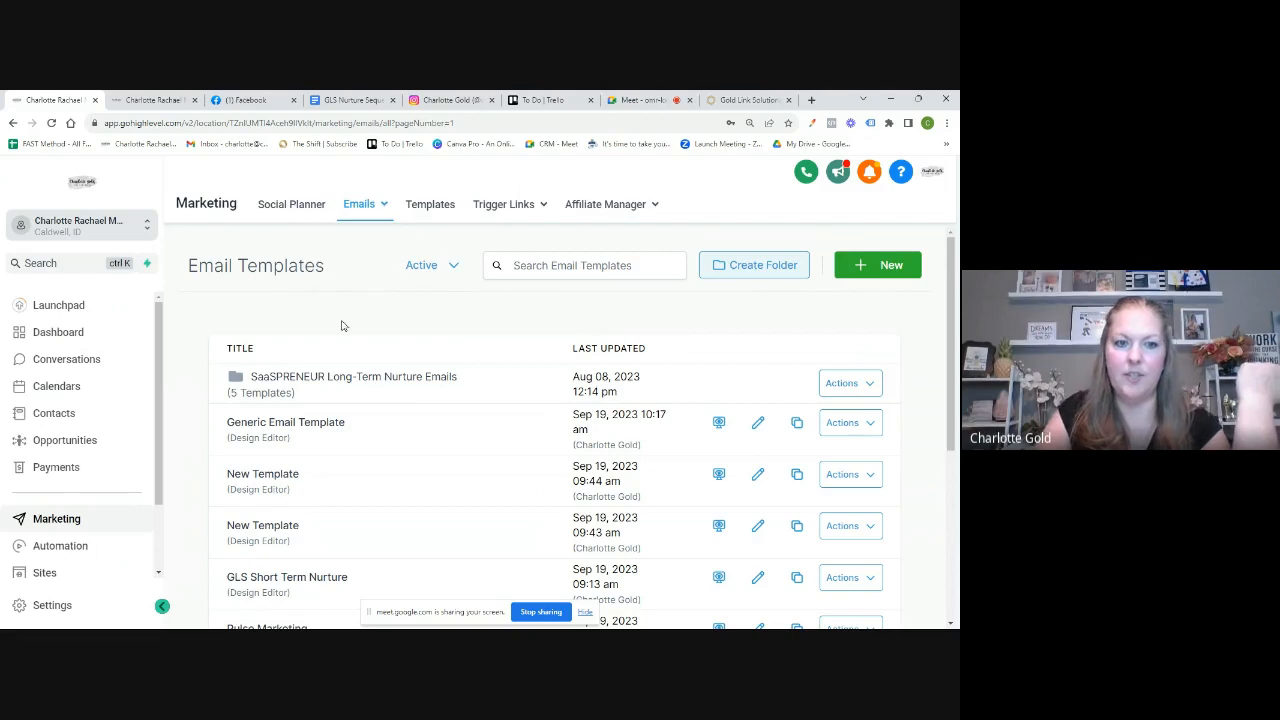
# Step: Scroll the Email Templates list and bring up the Emails menu in the Marketing nav bar
pyautogui.scroll(-3, 307, 497)
pyautogui.scroll(3, 307, 497)
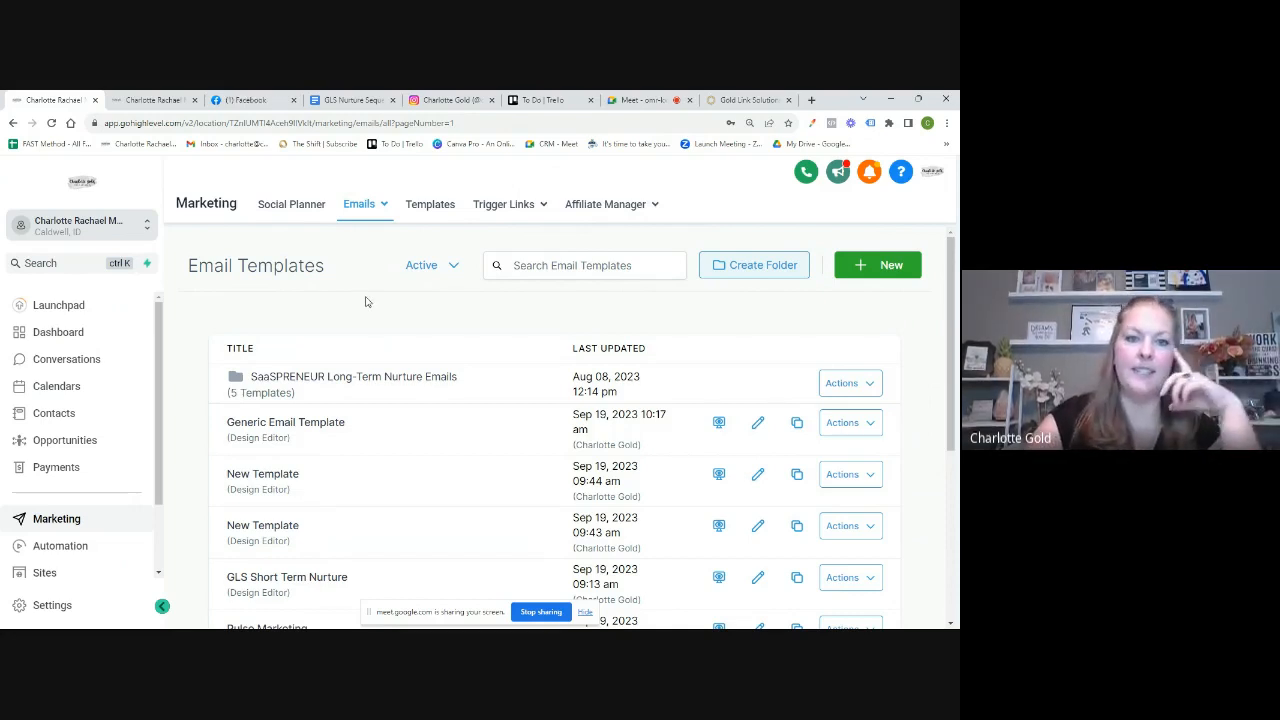
pyautogui.moveTo(363, 210)
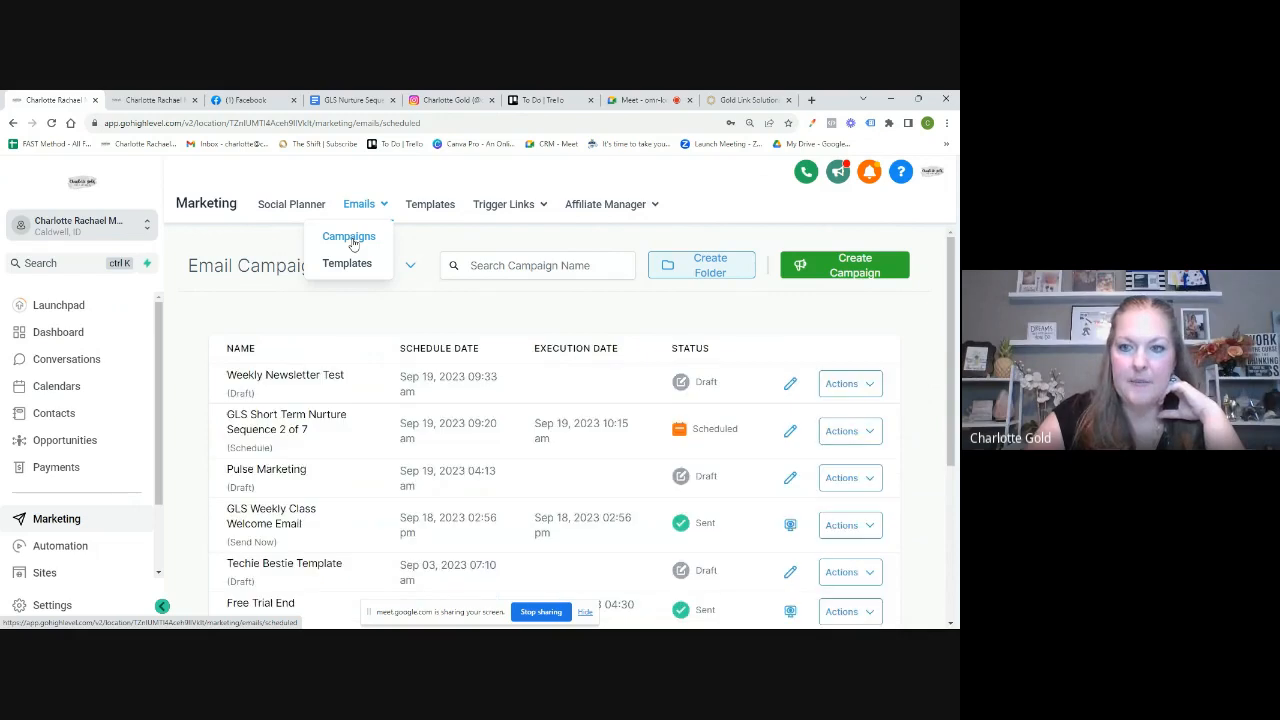
# Step: Start a new email campaign and copy the first email's body from the GLS Nurture Sequence document
pyautogui.click(855, 268)
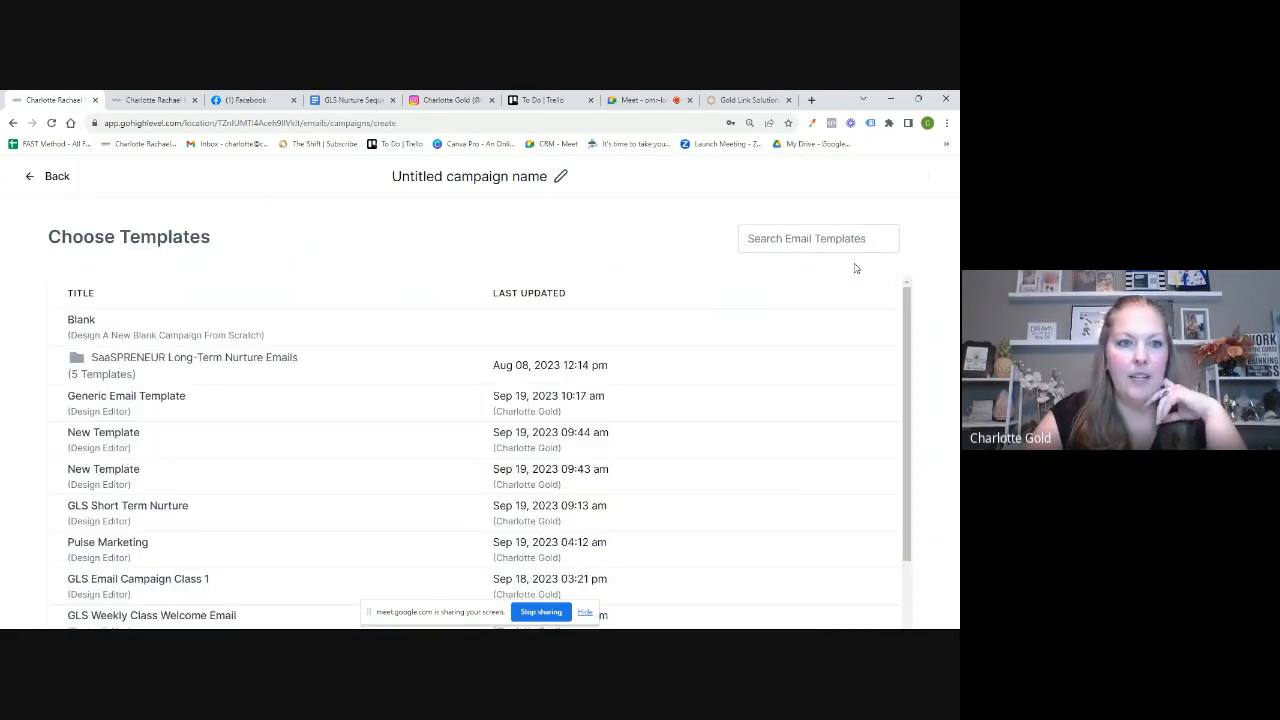
pyautogui.click(353, 102)
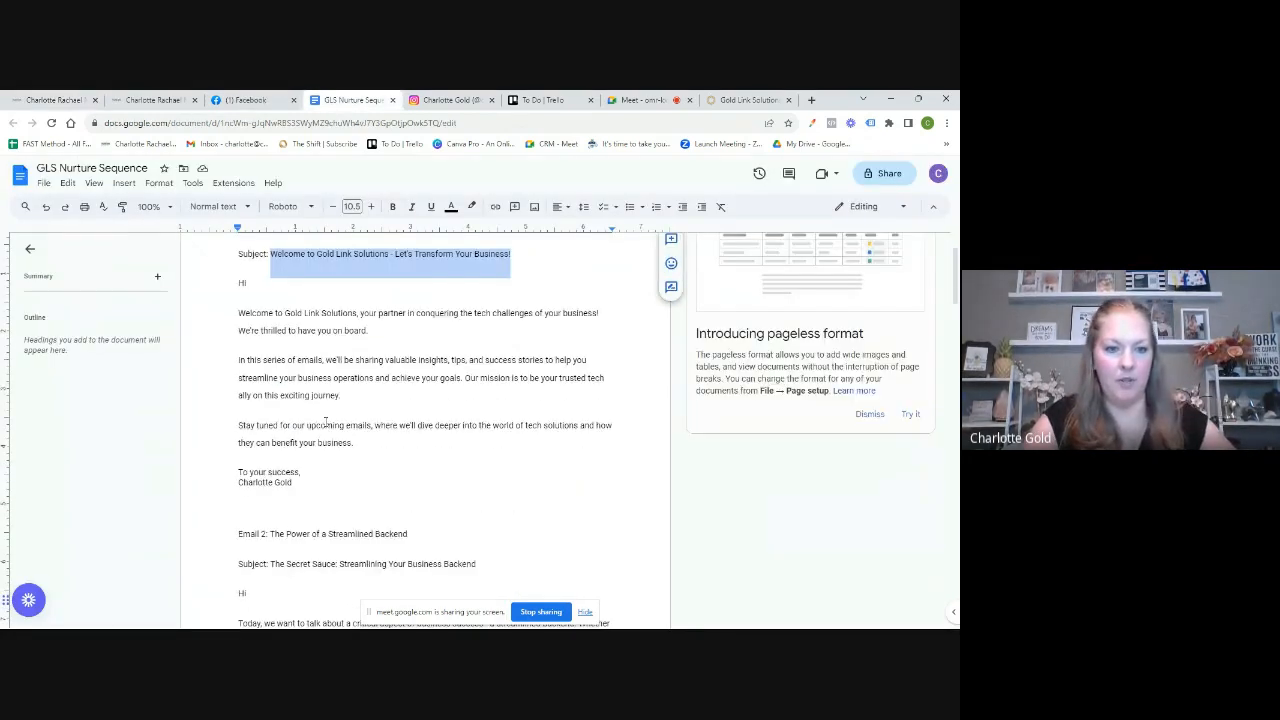
pyautogui.moveTo(298, 486); pyautogui.dragTo(236, 290)
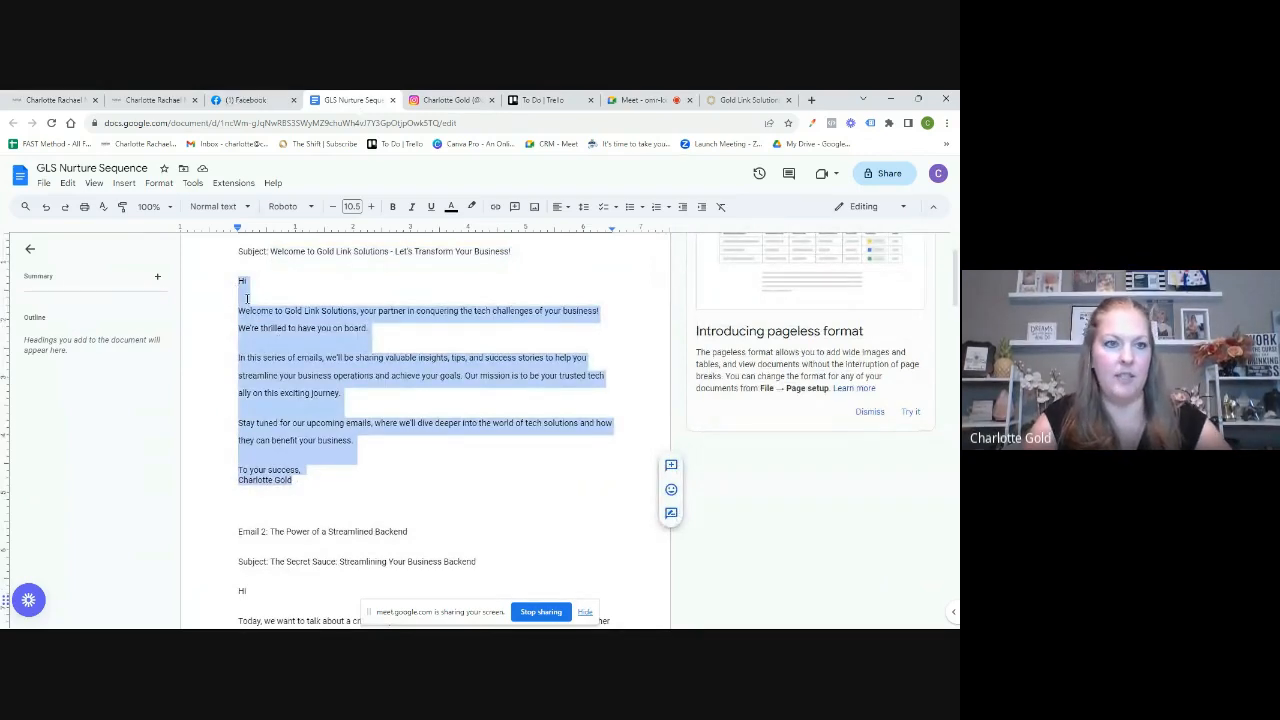
pyautogui.click(60, 100)
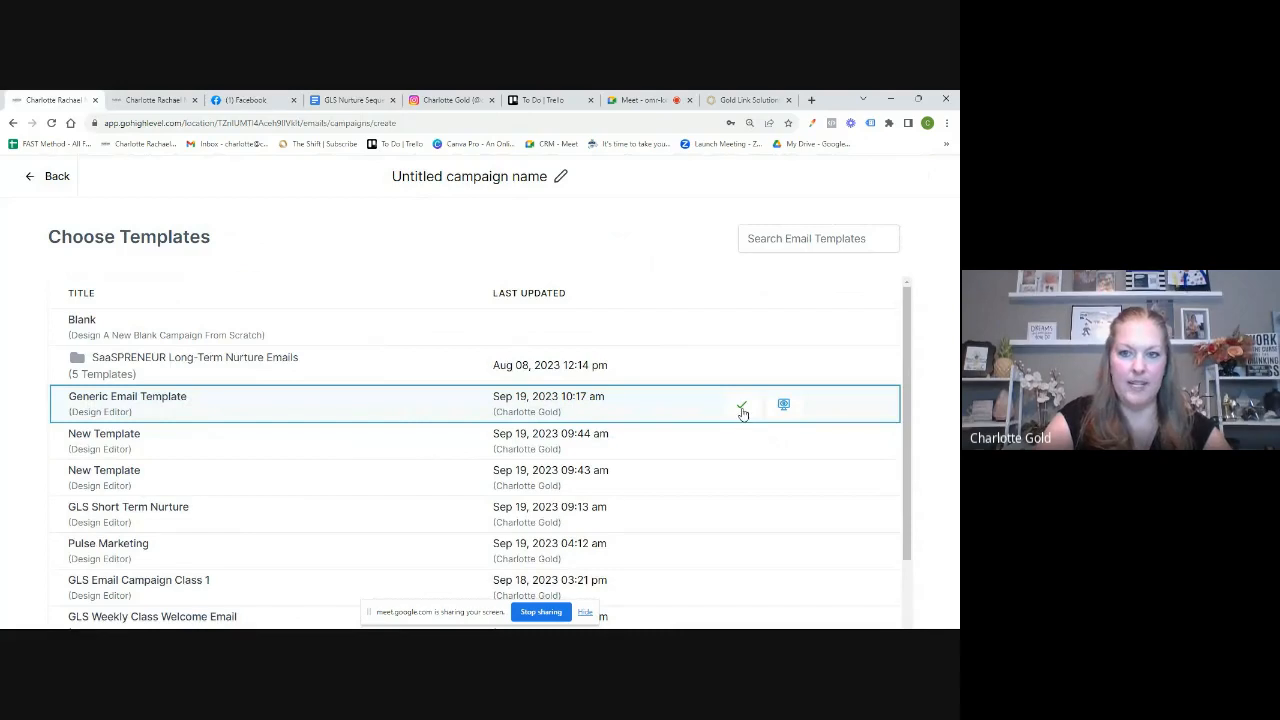
# Step: Choose Generic Email Template as the campaign's design
pyautogui.scroll(-1, 344, 503)
pyautogui.scroll(1, 344, 503)
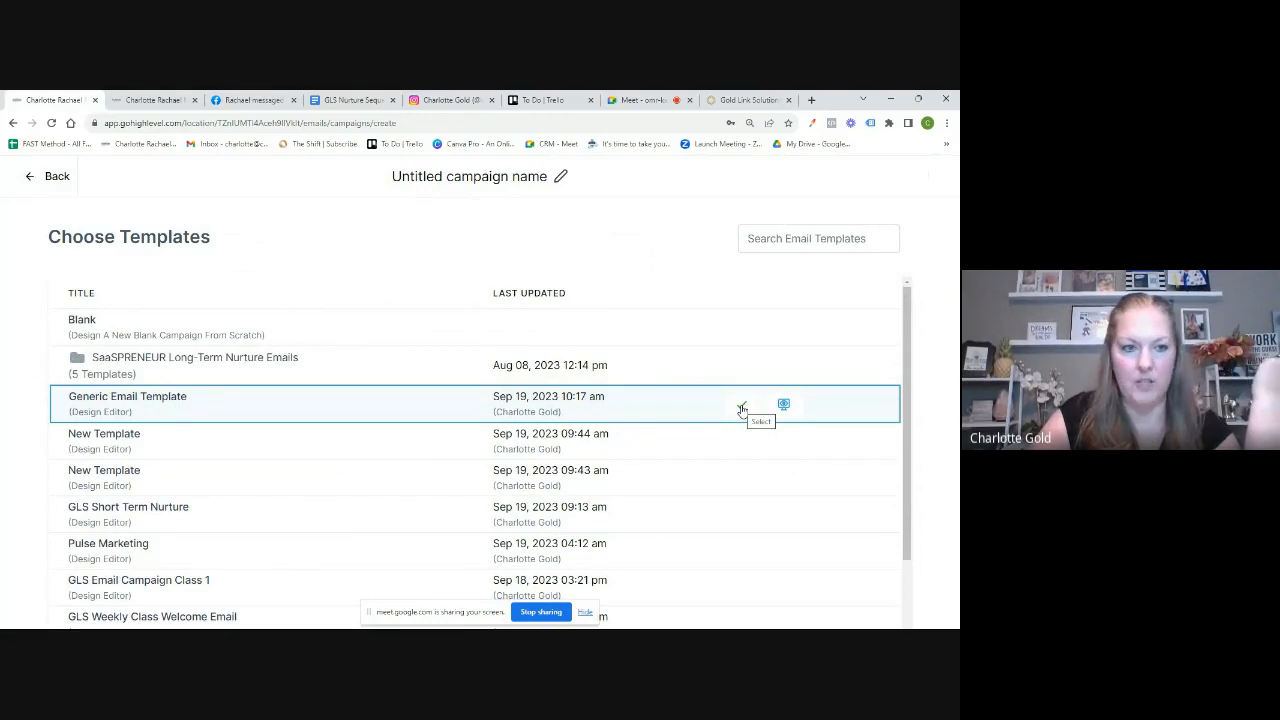
pyautogui.click(742, 409)
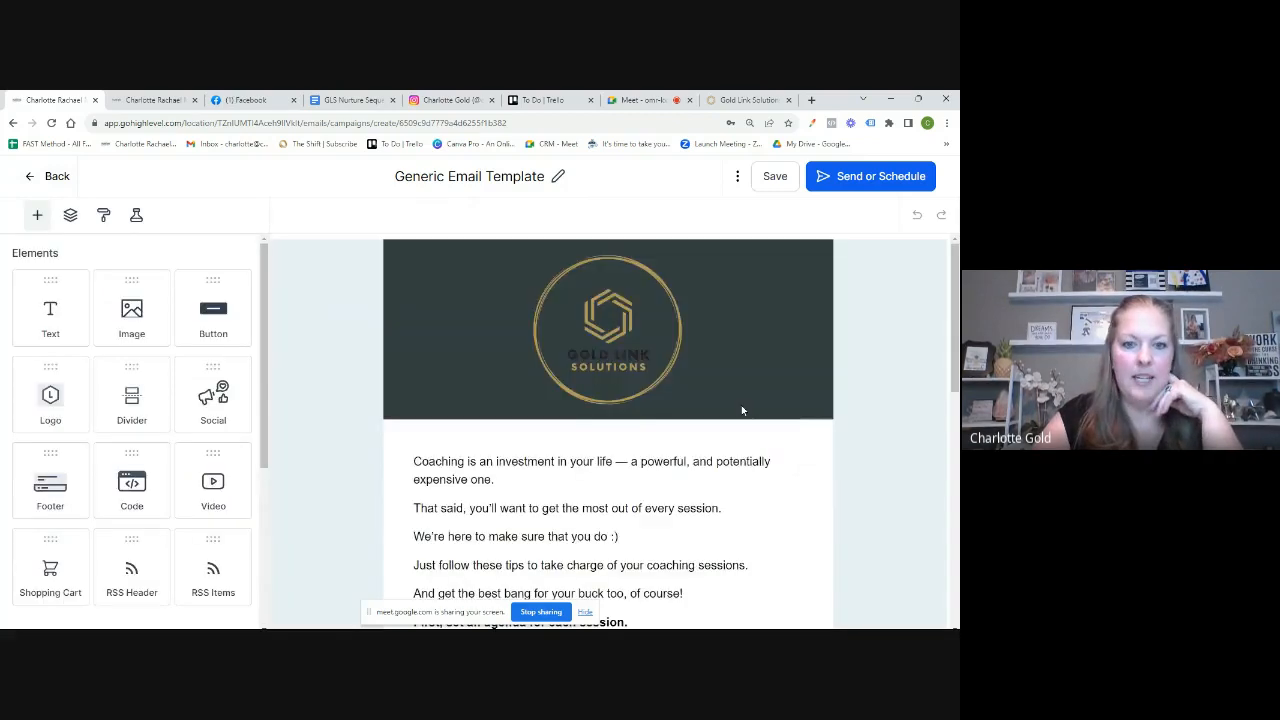
# Step: Replace the body text with the greeting 'Hi {{contact.first_name}},' using the Contact First Name custom value
pyautogui.scroll(-2, 742, 410)
pyautogui.scroll(-6, 741, 410)
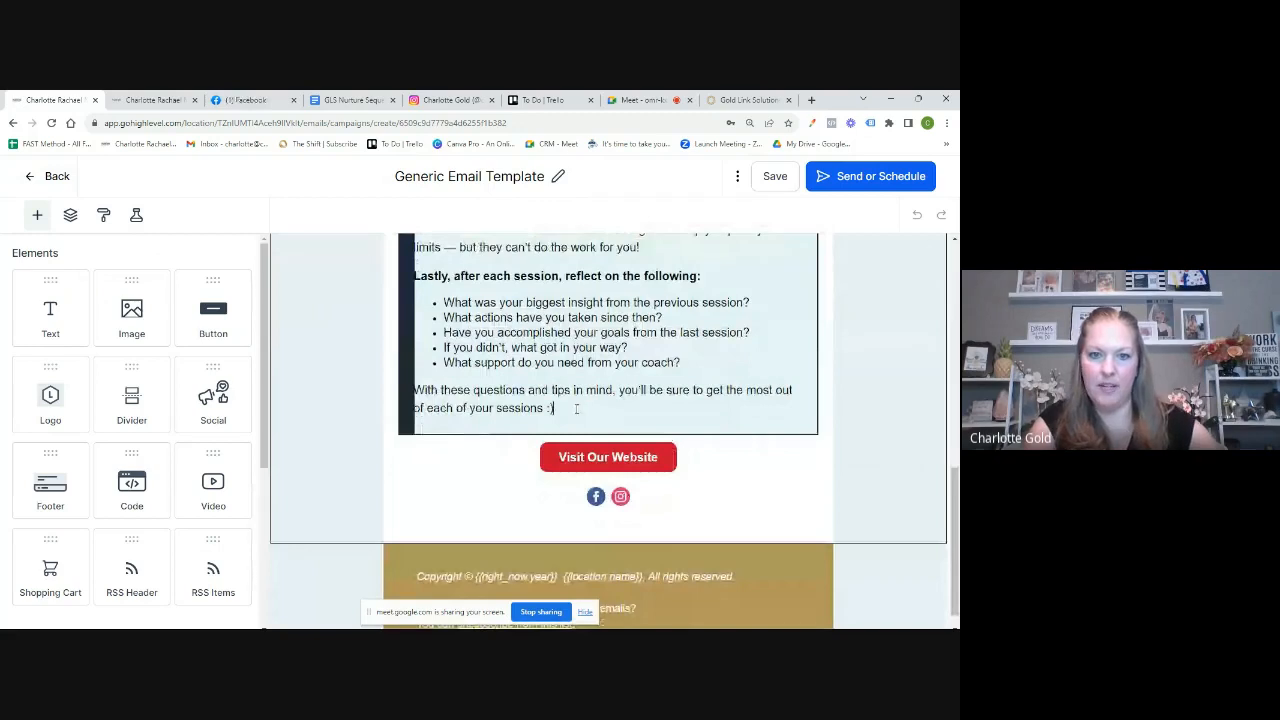
pyautogui.hotkey('ctrl', 'a')
pyautogui.press('BackSpace')
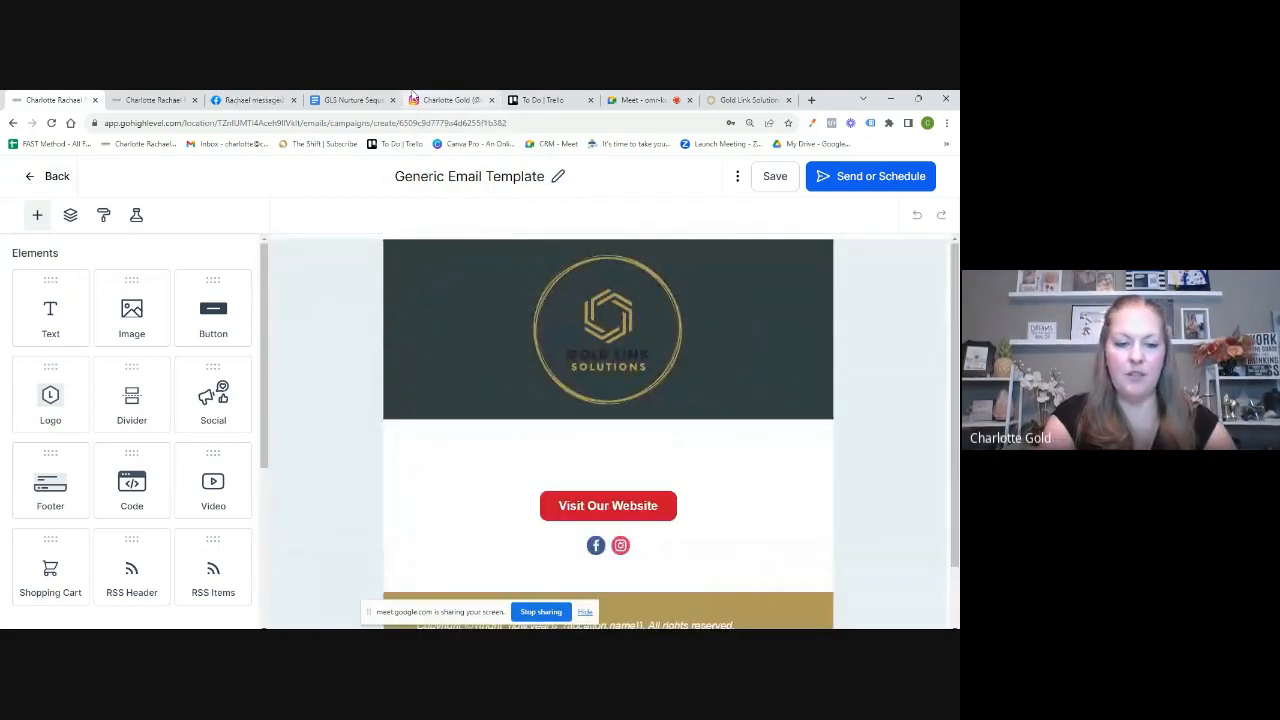
pyautogui.write('Hi')
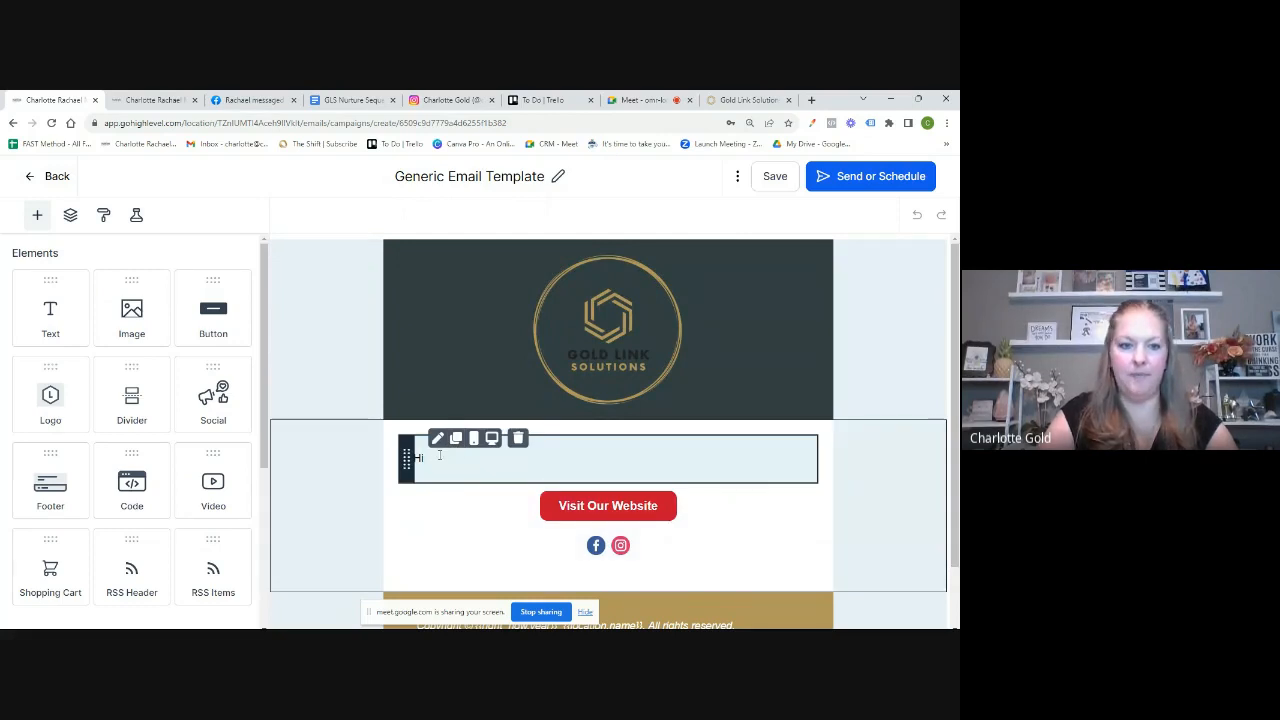
pyautogui.click(439, 456)
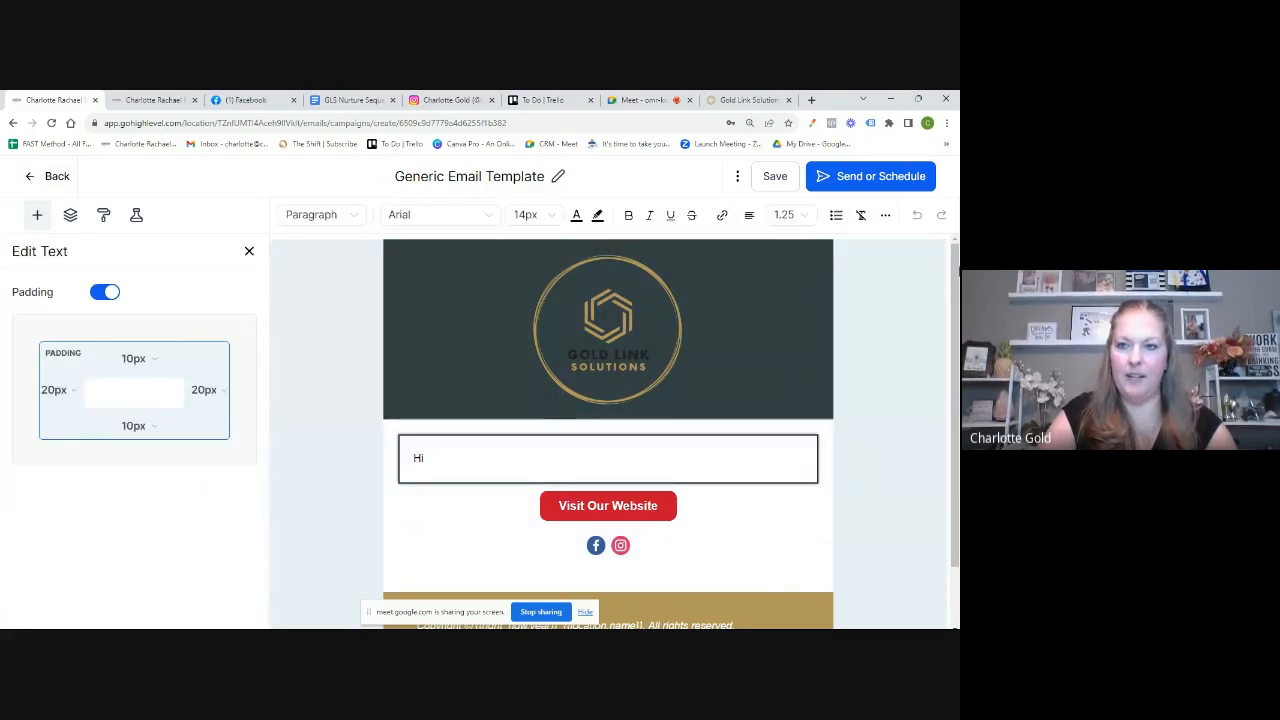
pyautogui.click(887, 218)
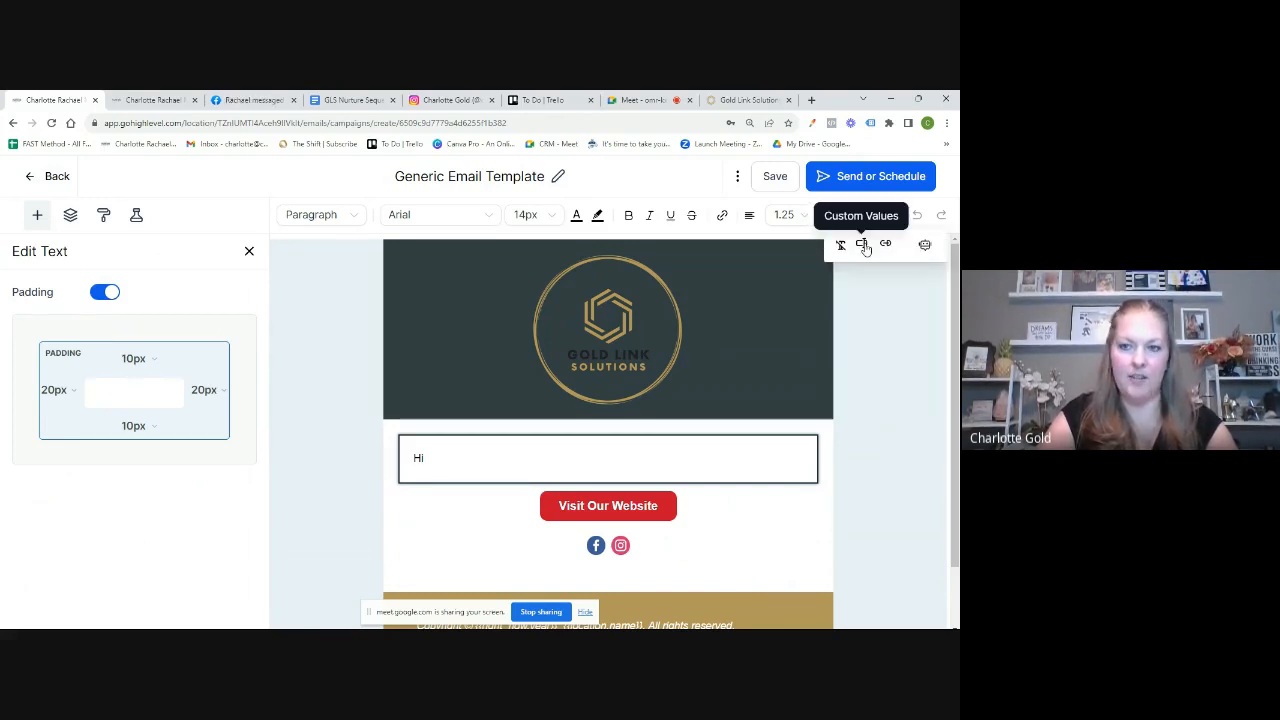
pyautogui.click(864, 246)
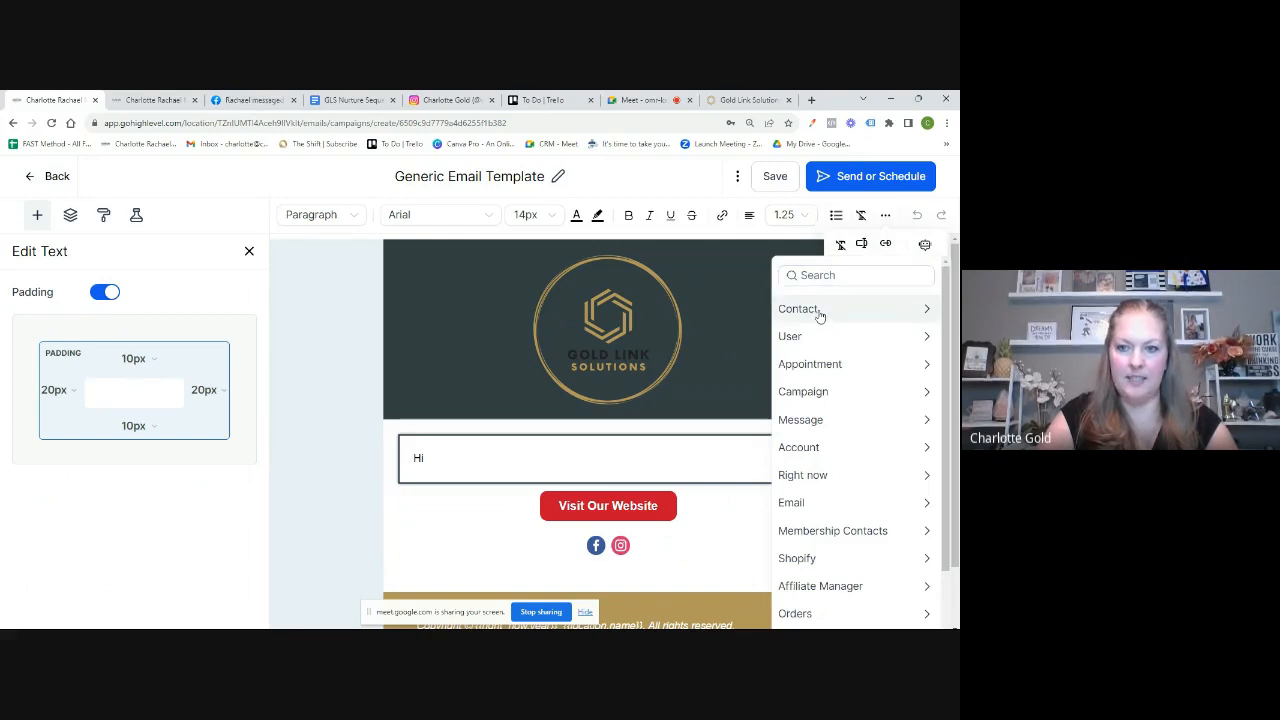
pyautogui.click(818, 312)
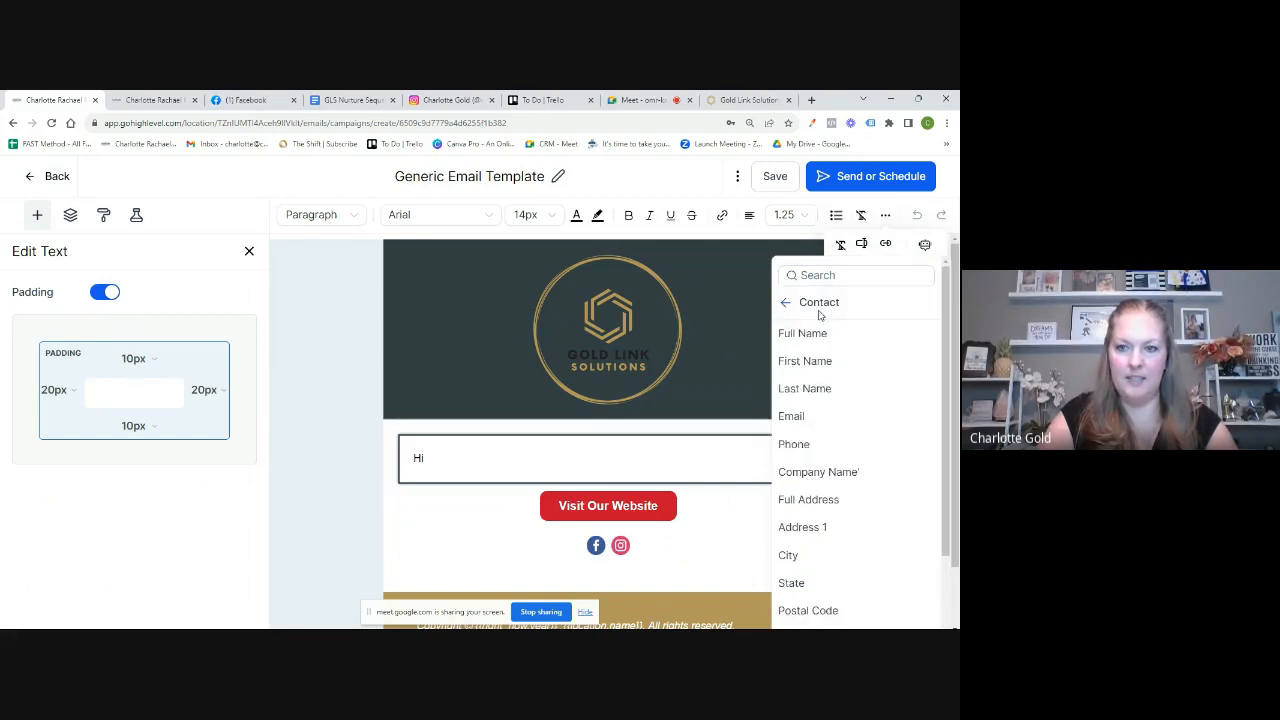
pyautogui.click(806, 362)
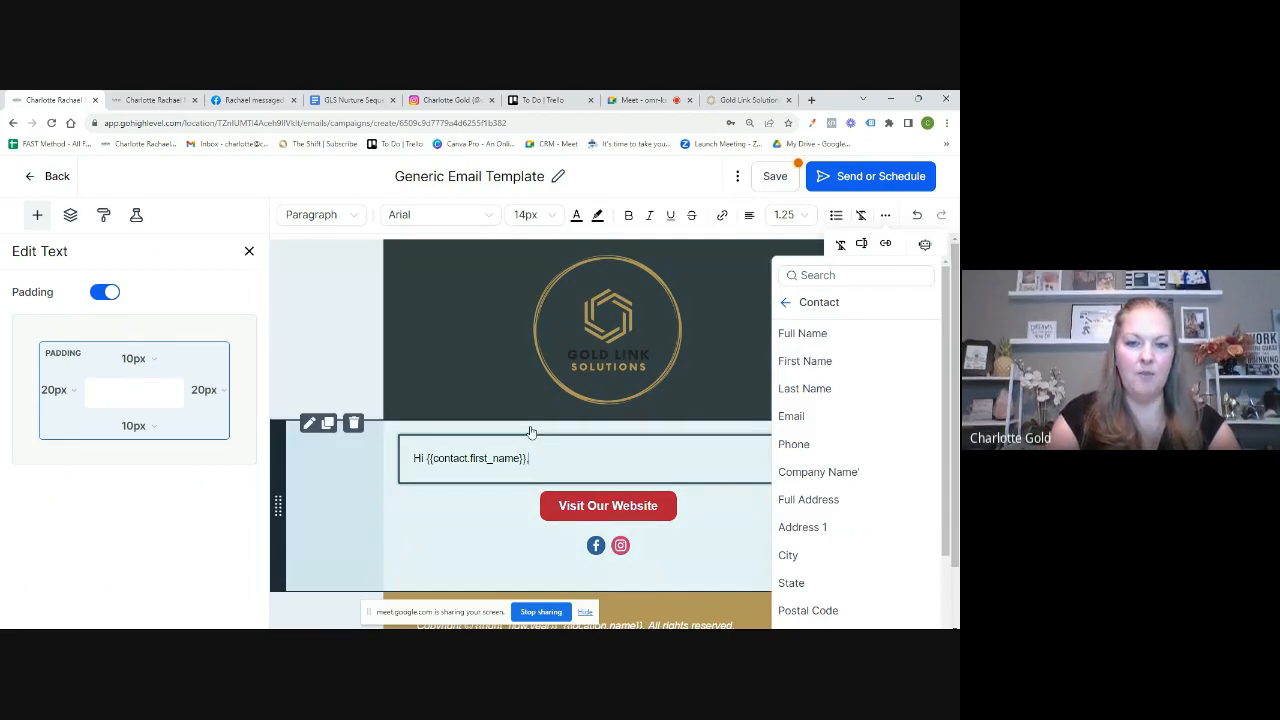
pyautogui.write(',')
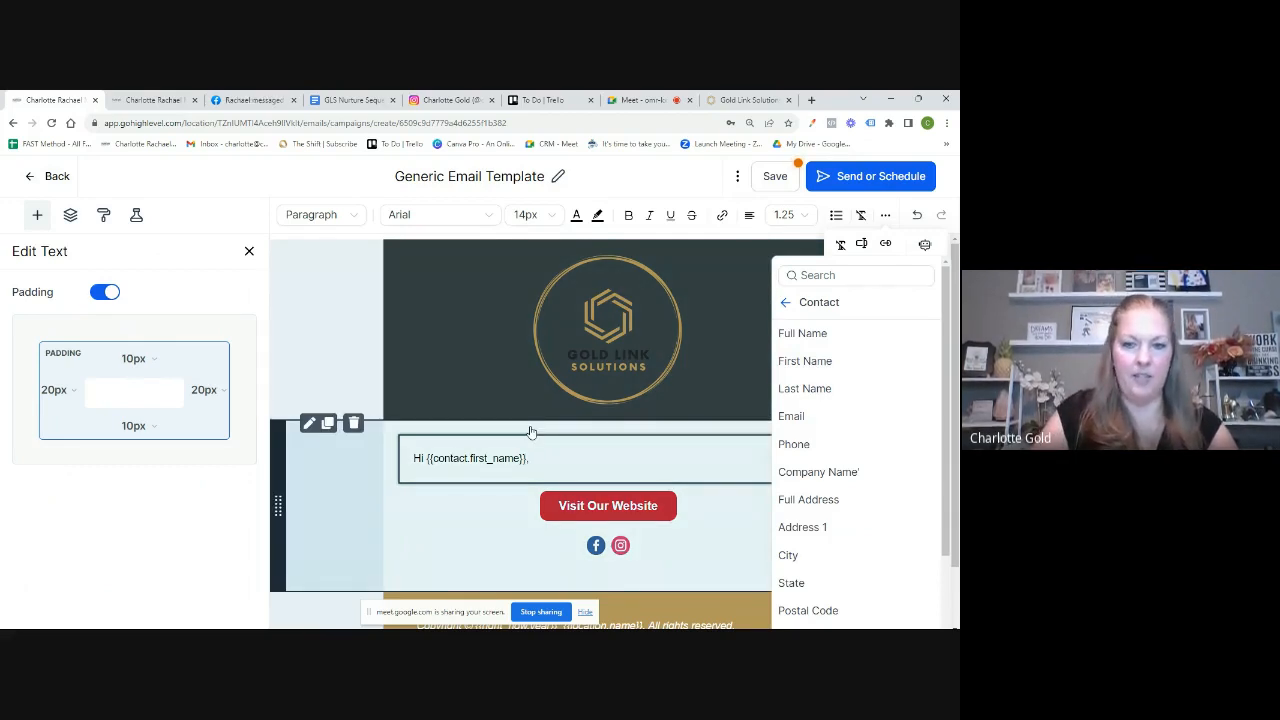
# Step: Paste the welcome text below the greeting, remove the duplicate Hi, and save the campaign
pyautogui.press('Return')
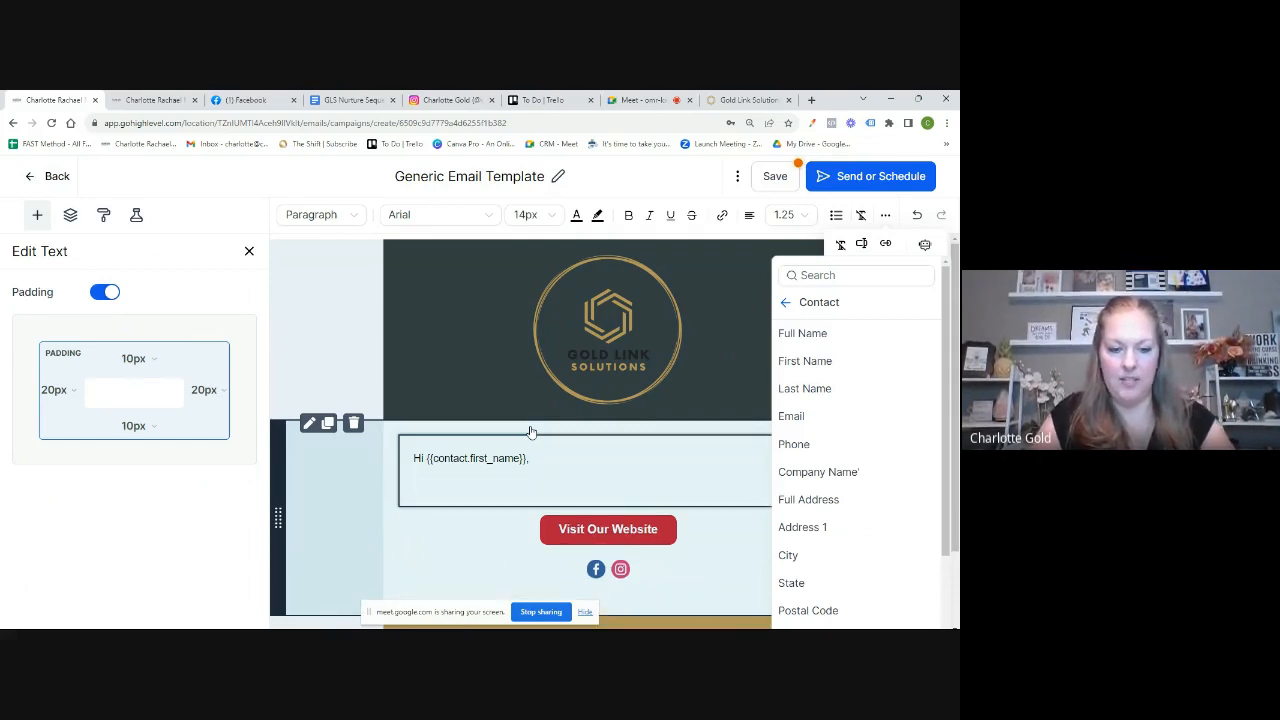
pyautogui.hotkey('ctrl', 'v')
pyautogui.moveTo(427, 413); pyautogui.dragTo(412, 418)
pyautogui.press('BackSpace')
pyautogui.press('BackSpace')
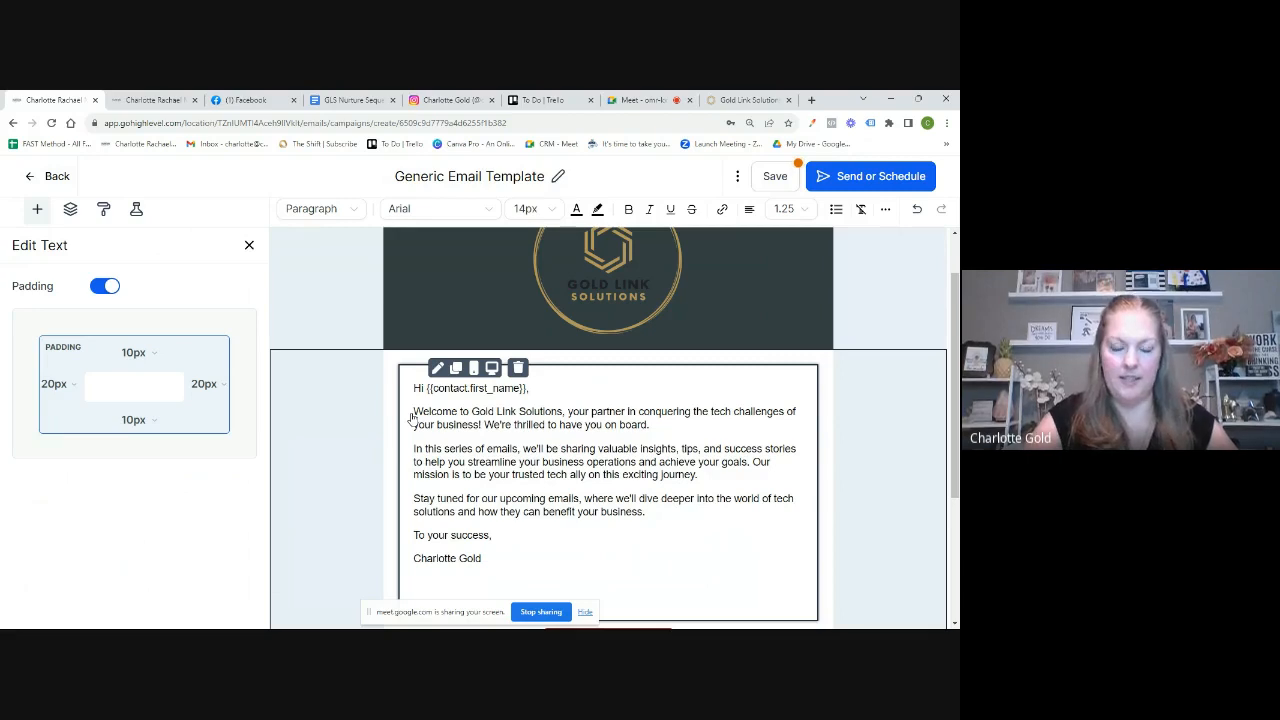
pyautogui.scroll(-3, 628, 494)
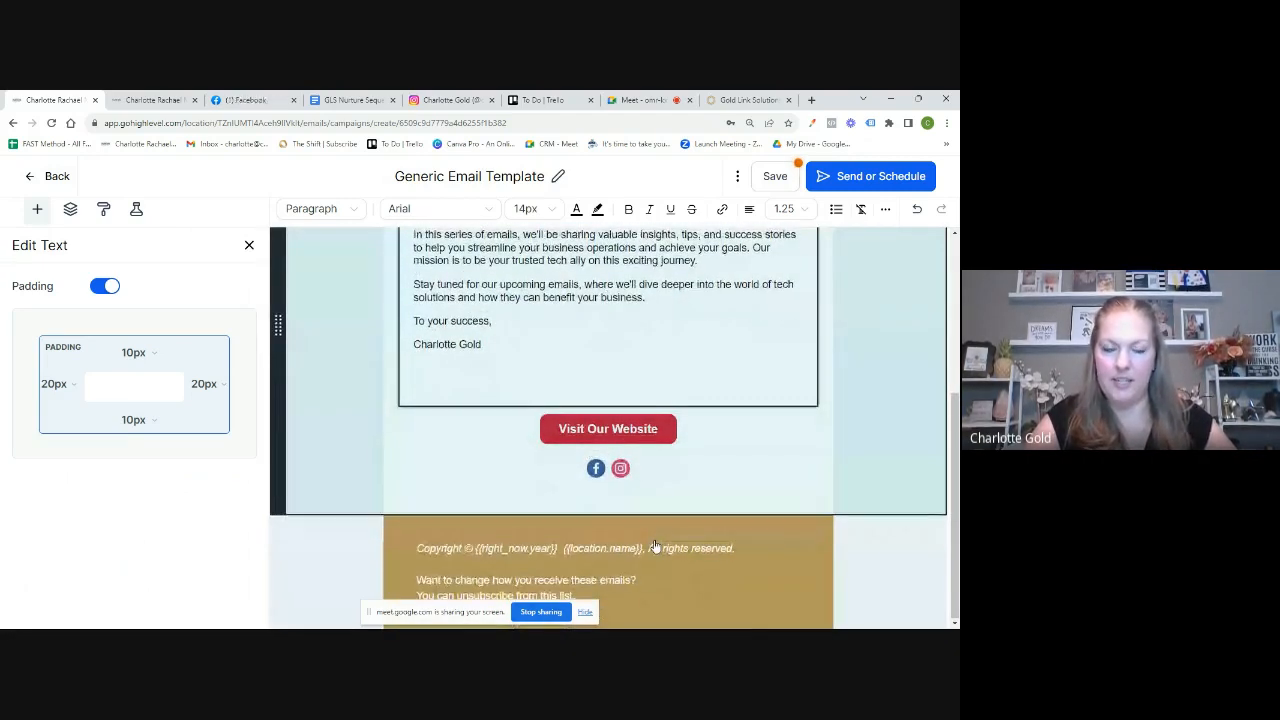
pyautogui.scroll(2, 655, 546)
pyautogui.scroll(3, 655, 546)
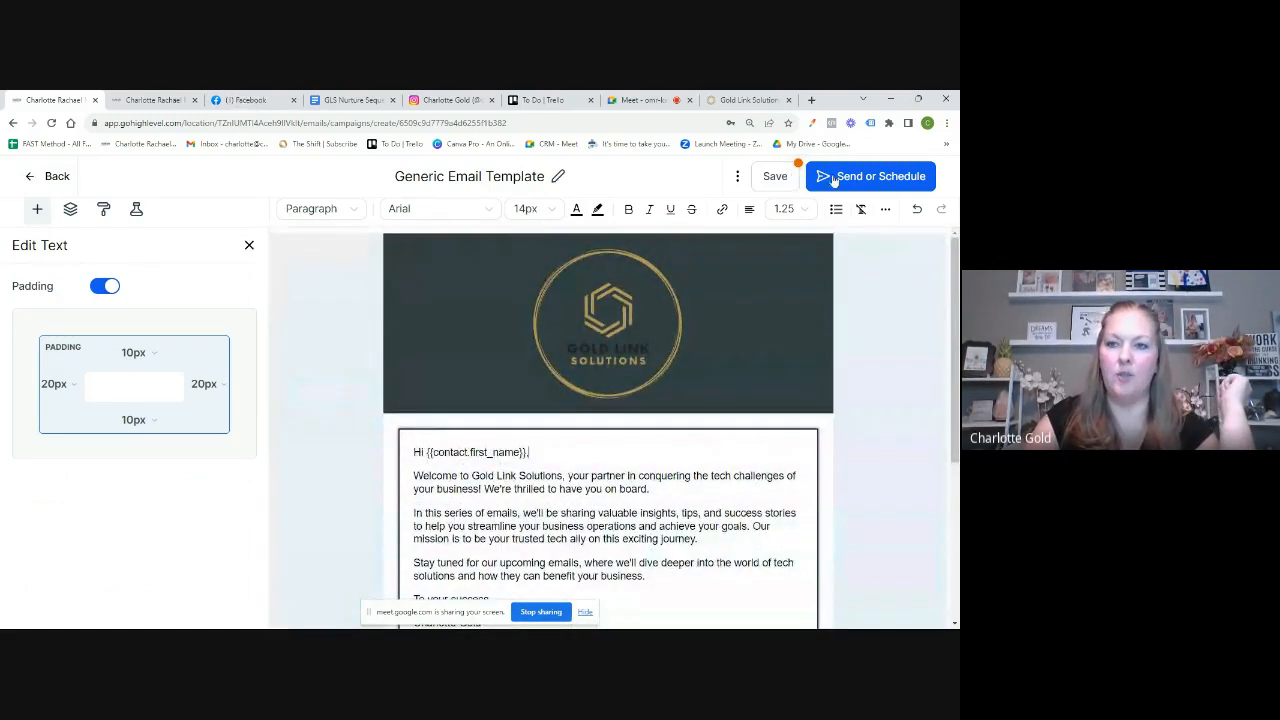
pyautogui.click(786, 178)
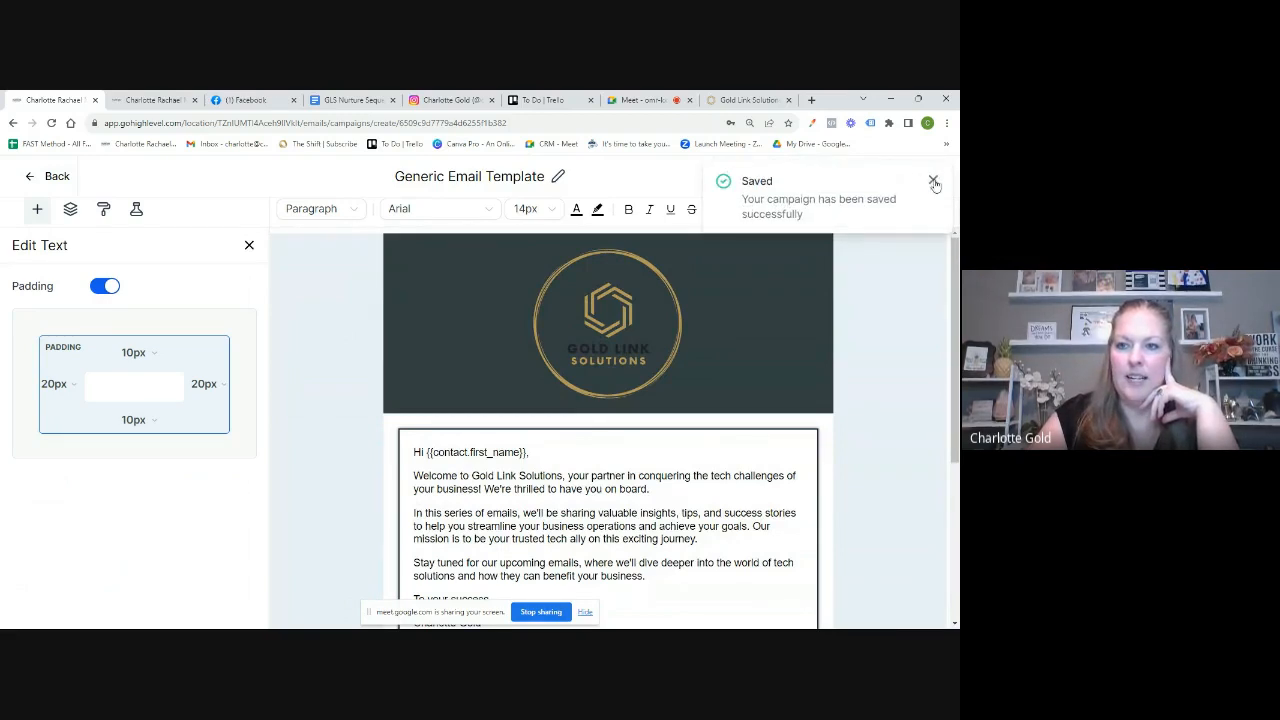
pyautogui.click(933, 182)
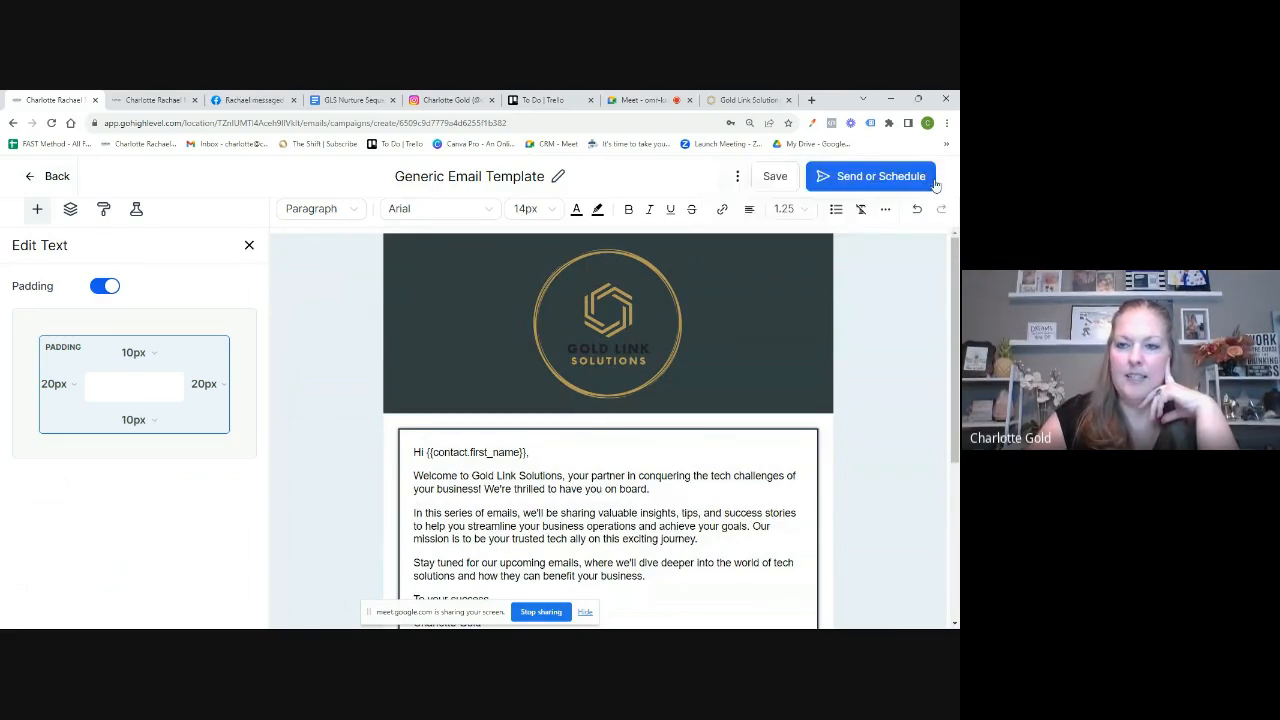
# Step: Choose Schedule on the send step and set the send date to 2023-09-22
pyautogui.click(871, 178)
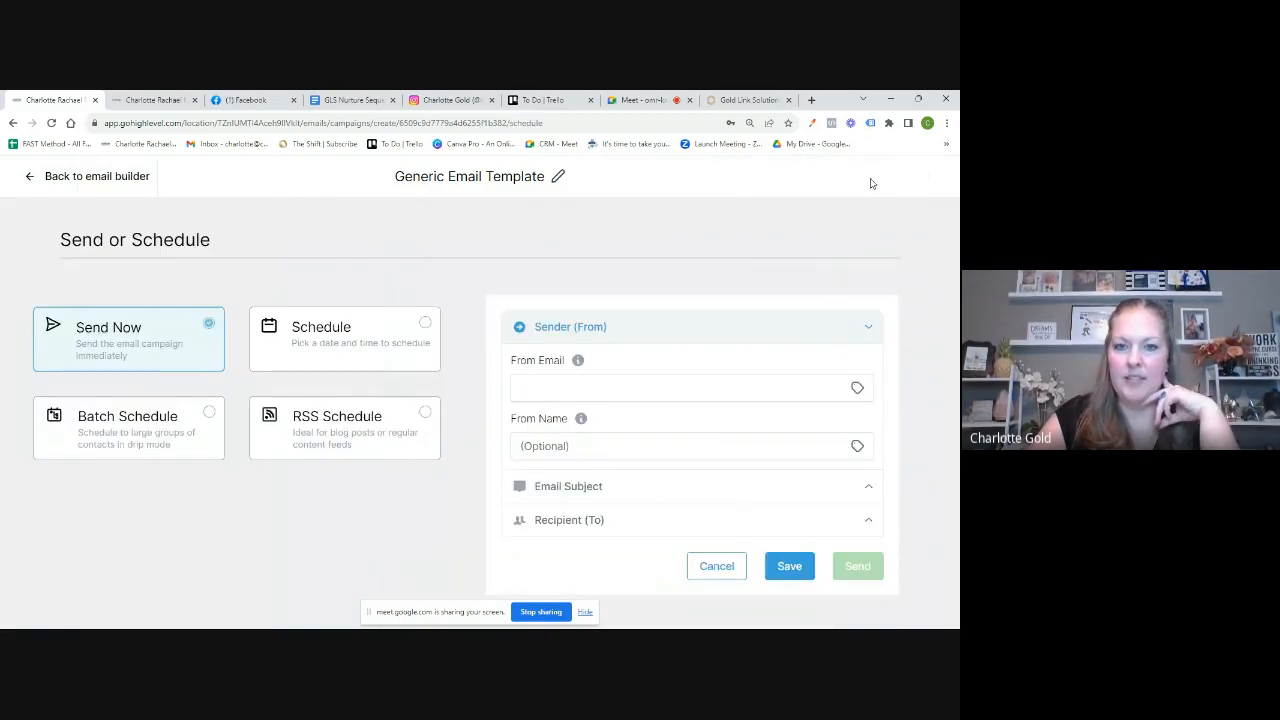
pyautogui.click(425, 324)
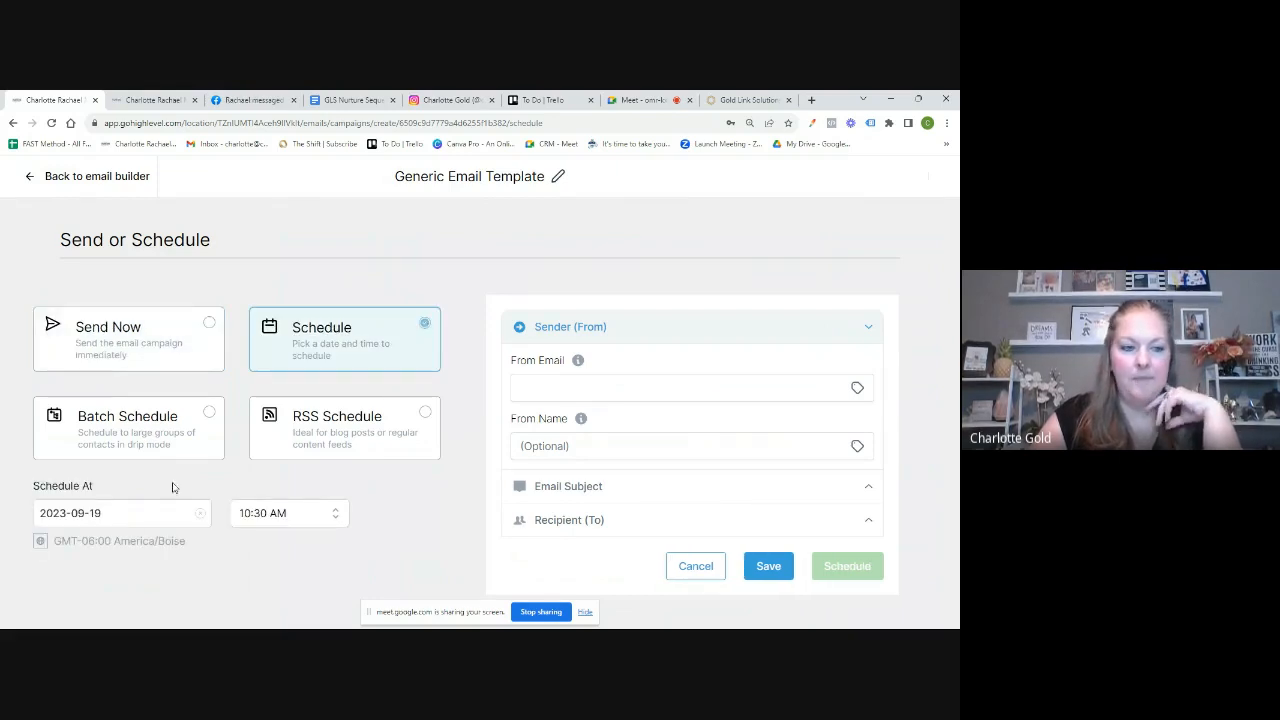
pyautogui.click(127, 513)
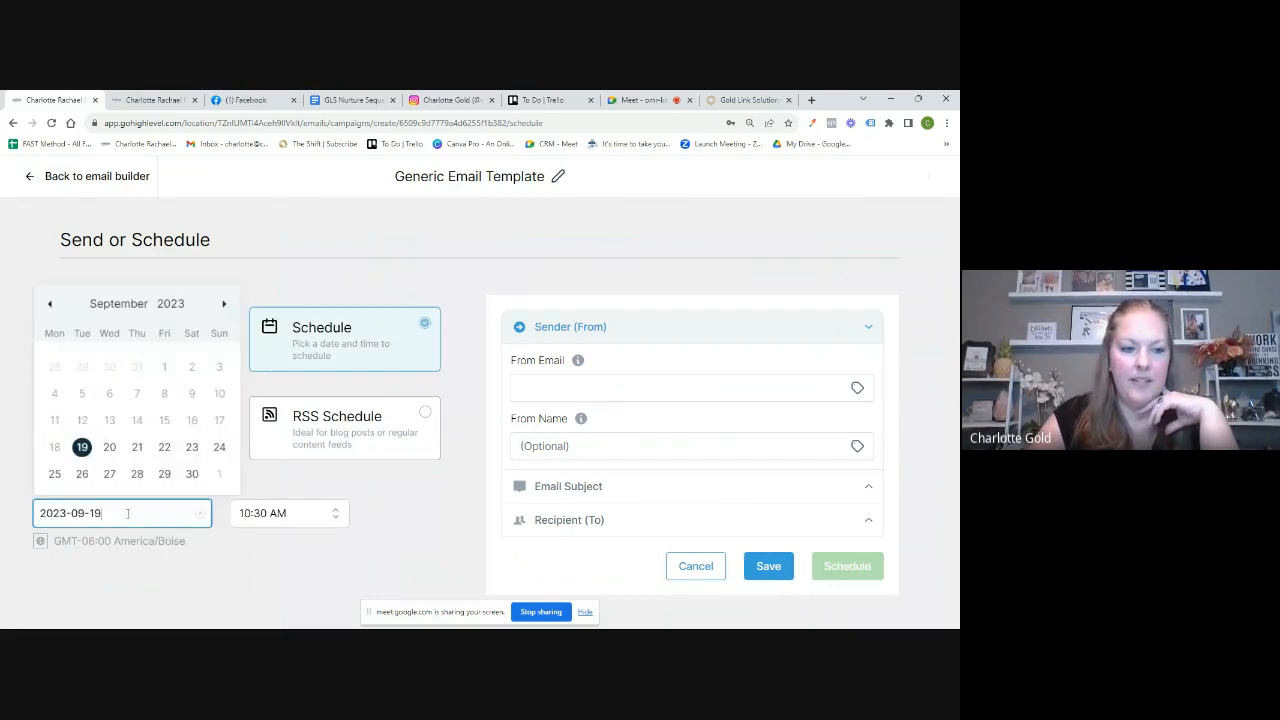
pyautogui.click(193, 446)
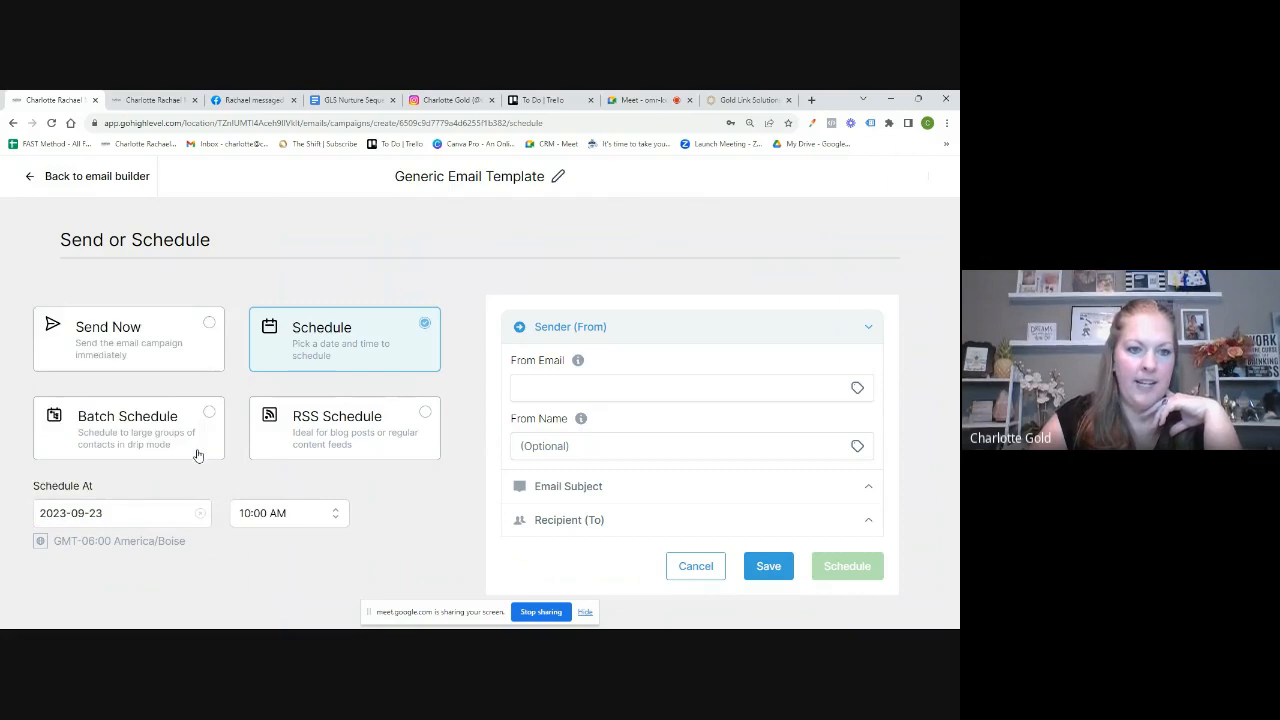
pyautogui.click(147, 511)
pyautogui.click(165, 446)
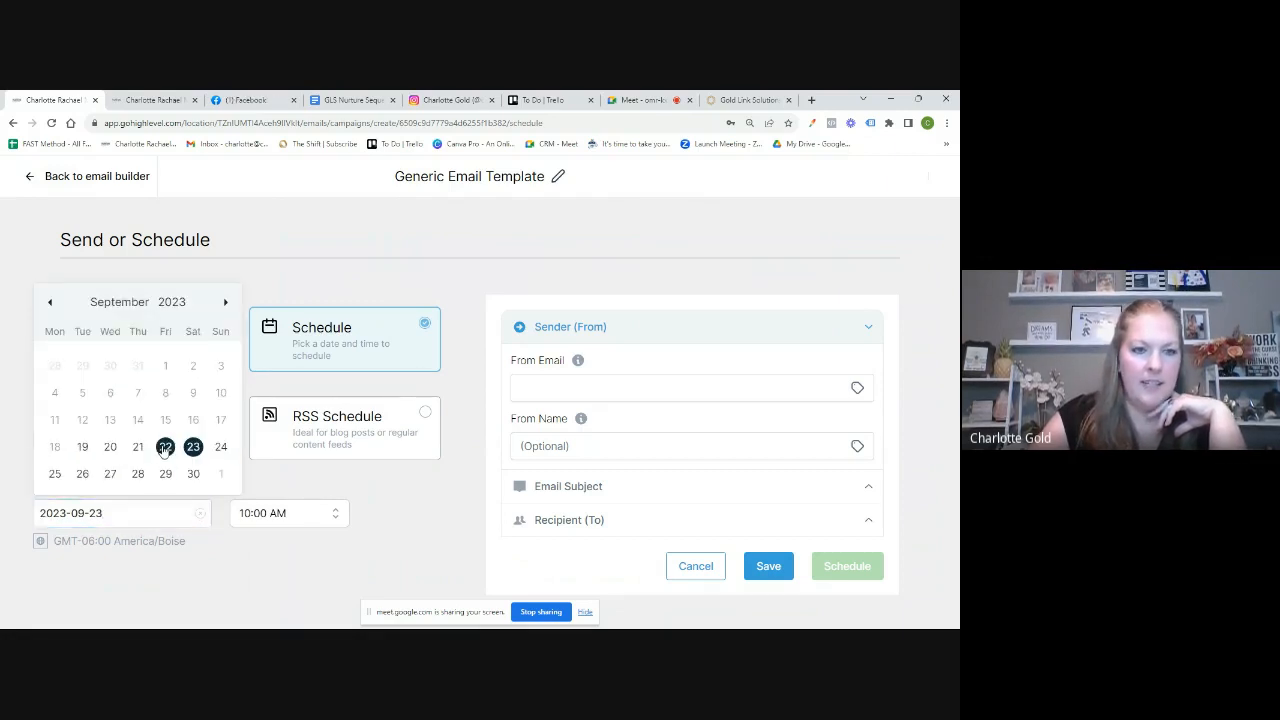
# Step: Set the scheduled send time to 05:00 AM
pyautogui.click(294, 512)
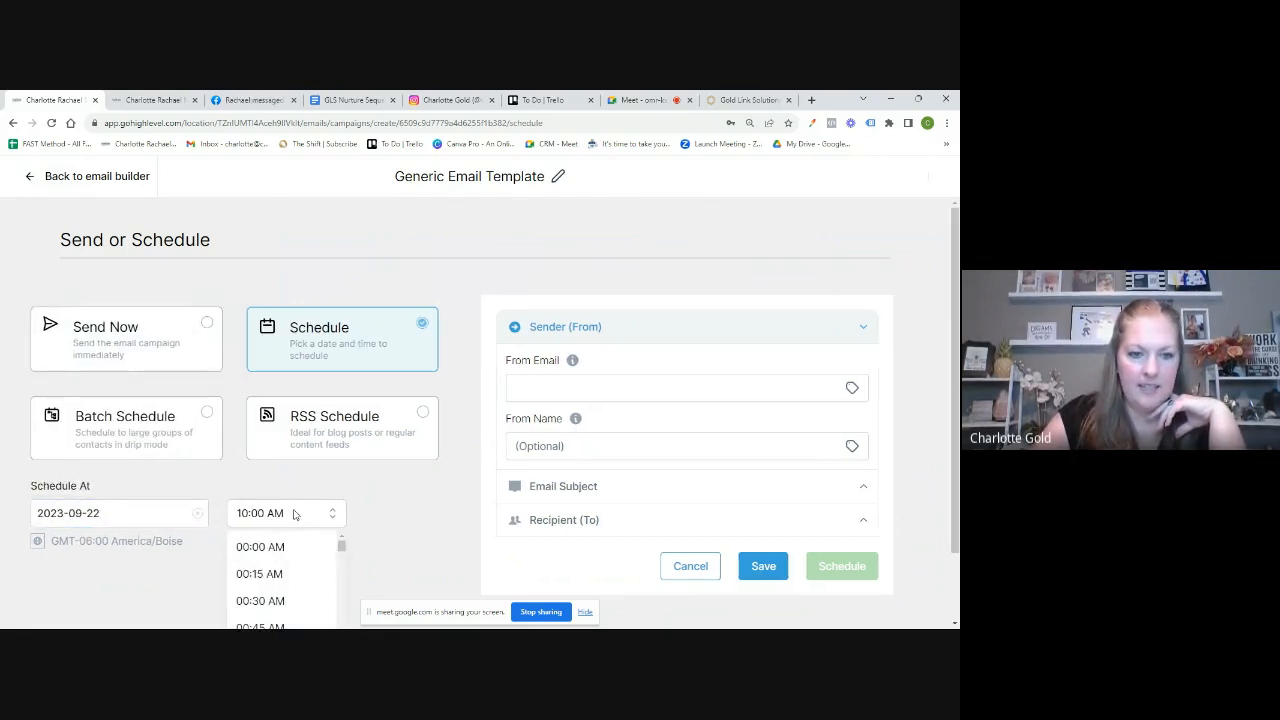
pyautogui.scroll(-3, 295, 585)
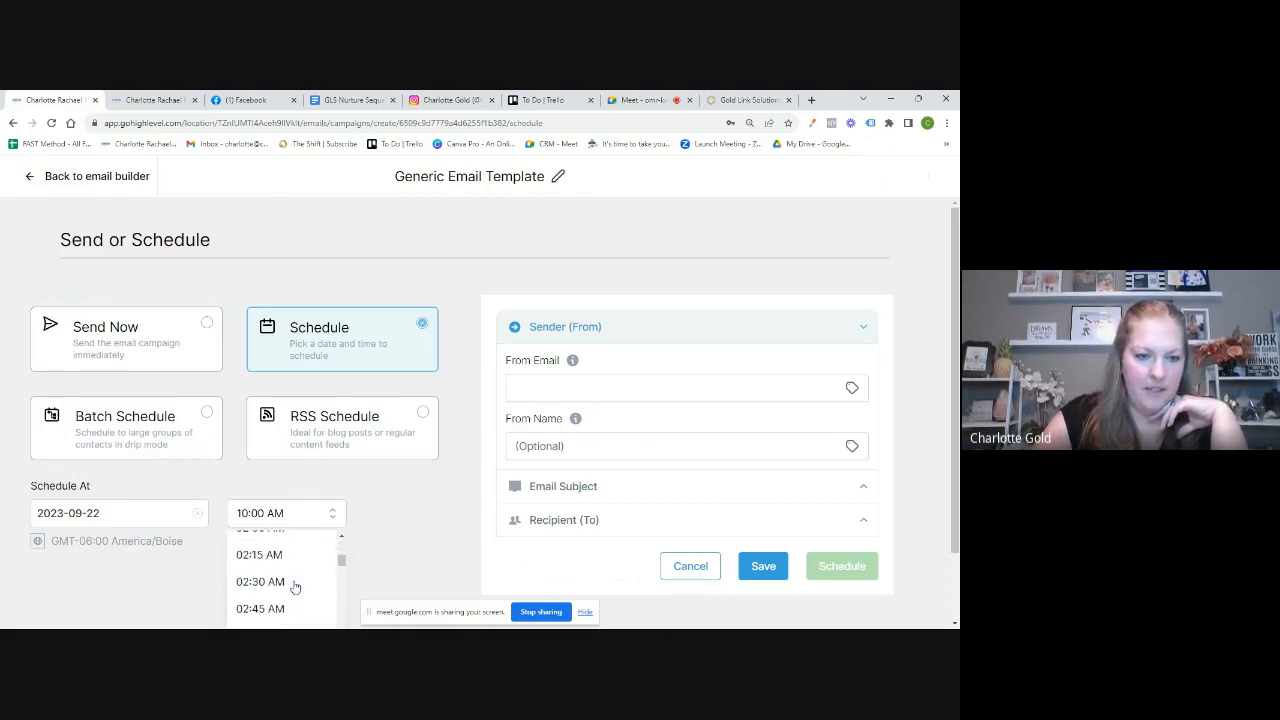
pyautogui.scroll(-4, 295, 587)
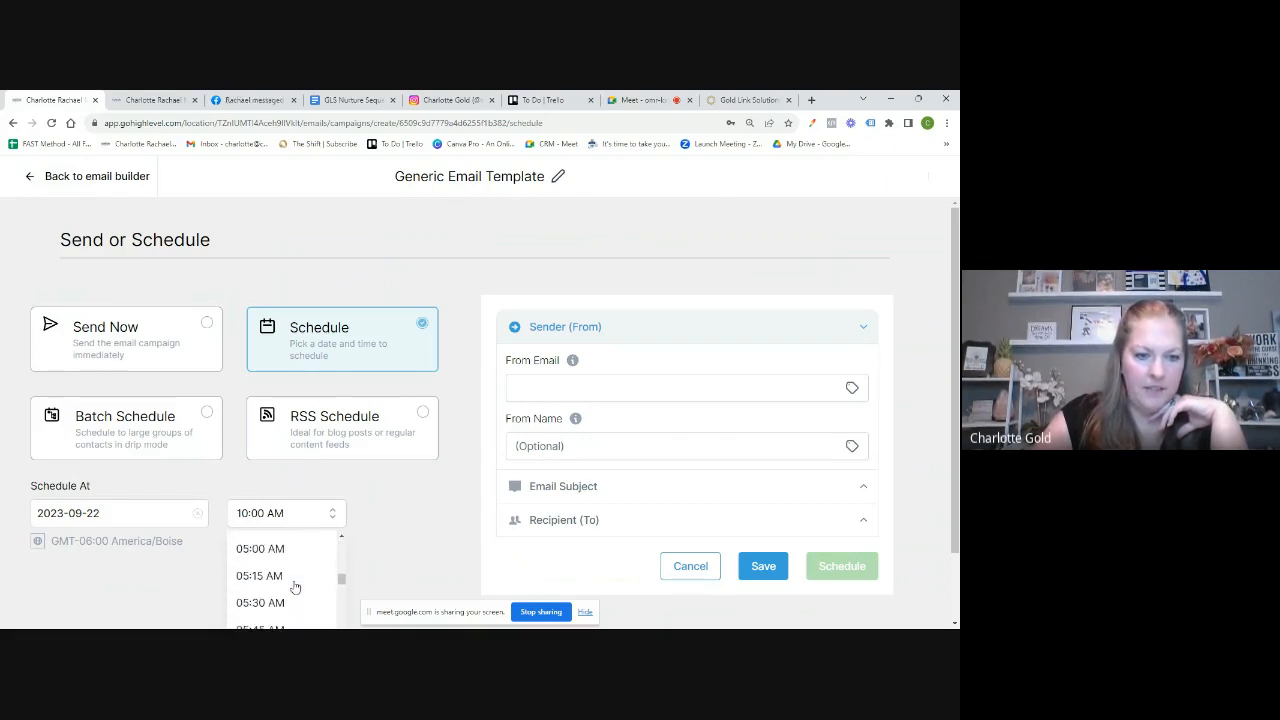
pyautogui.scroll(-2, 295, 587)
pyautogui.scroll(2, 295, 587)
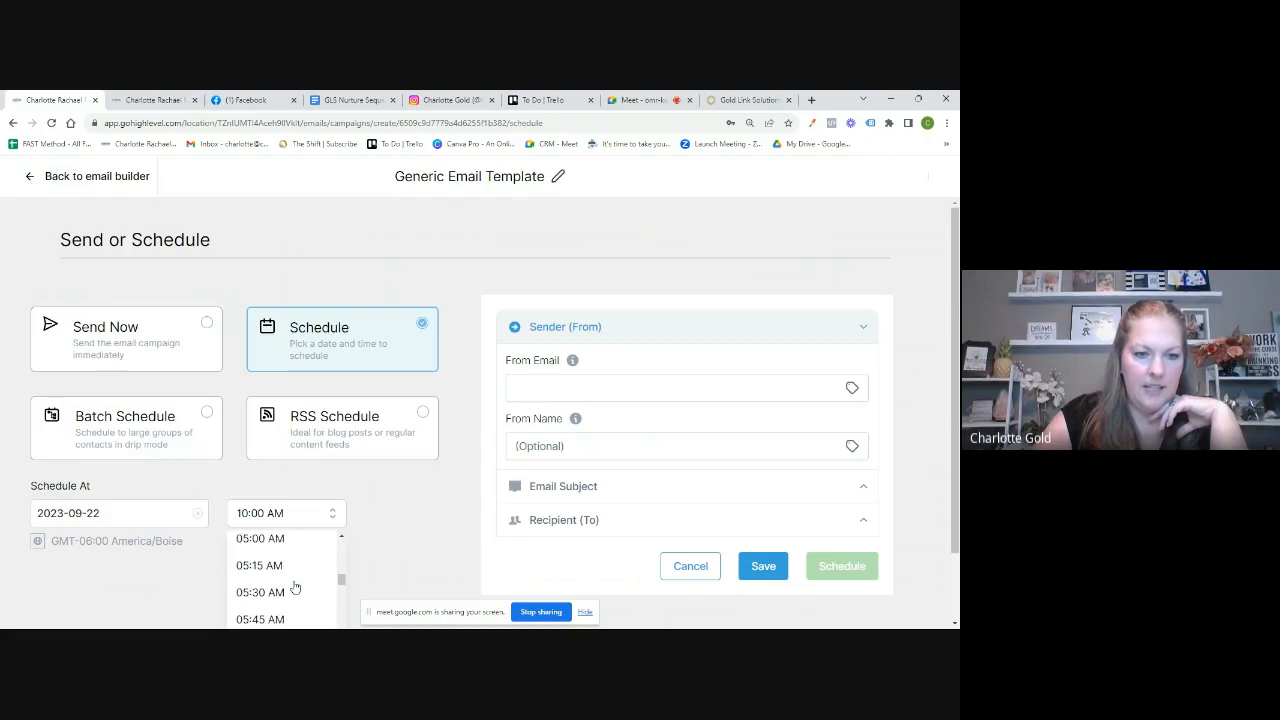
pyautogui.scroll(1, 290, 590)
pyautogui.click(267, 598)
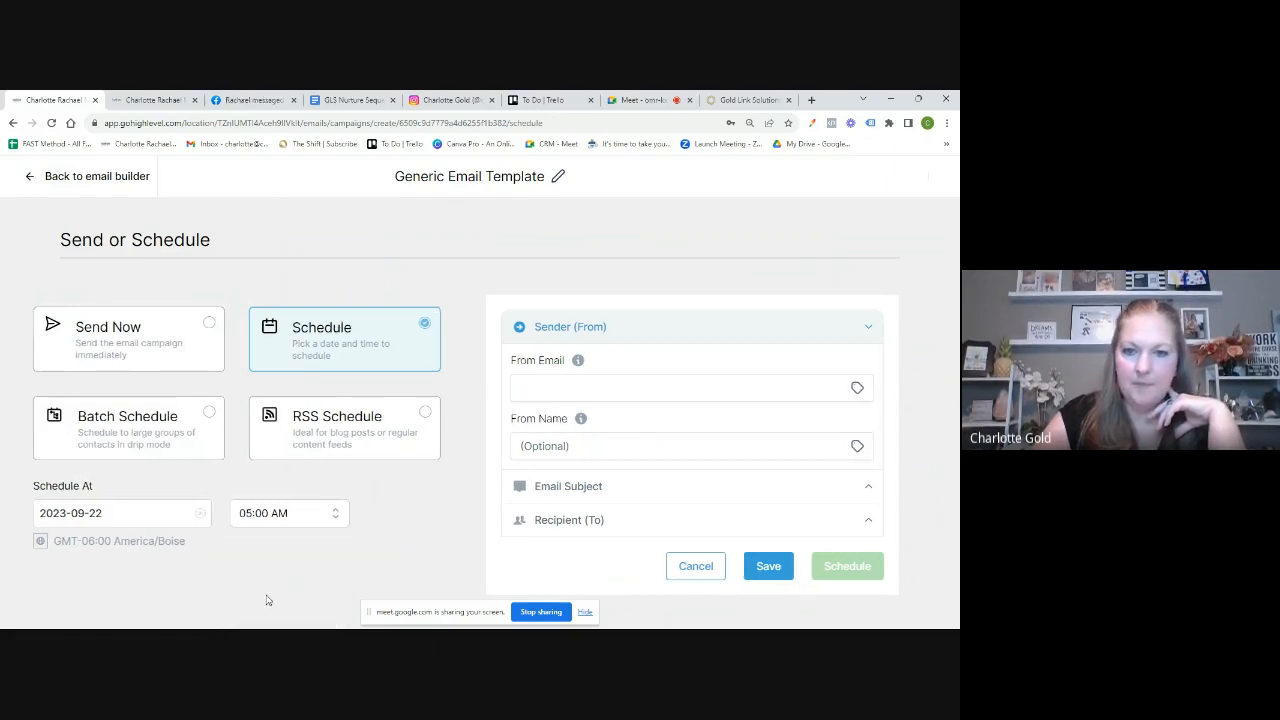
# Step: Enter the sender's email address and display name, then expand the Email Subject settings
pyautogui.click(600, 391)
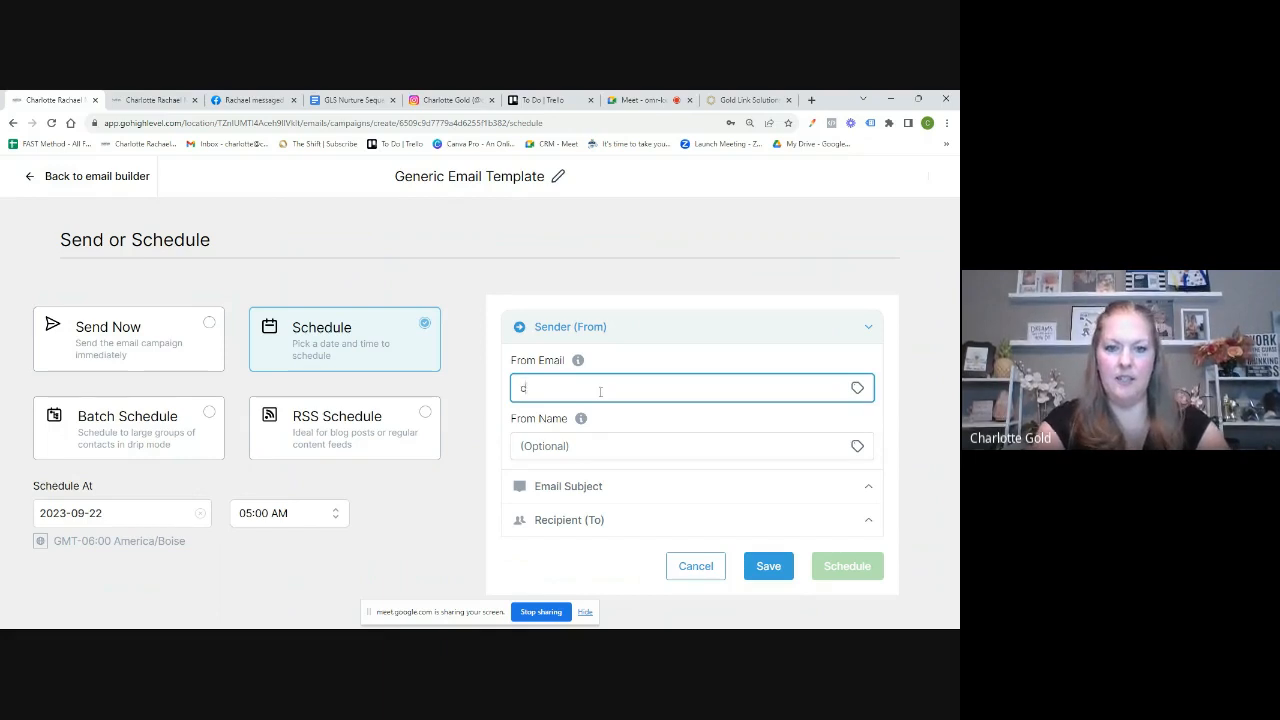
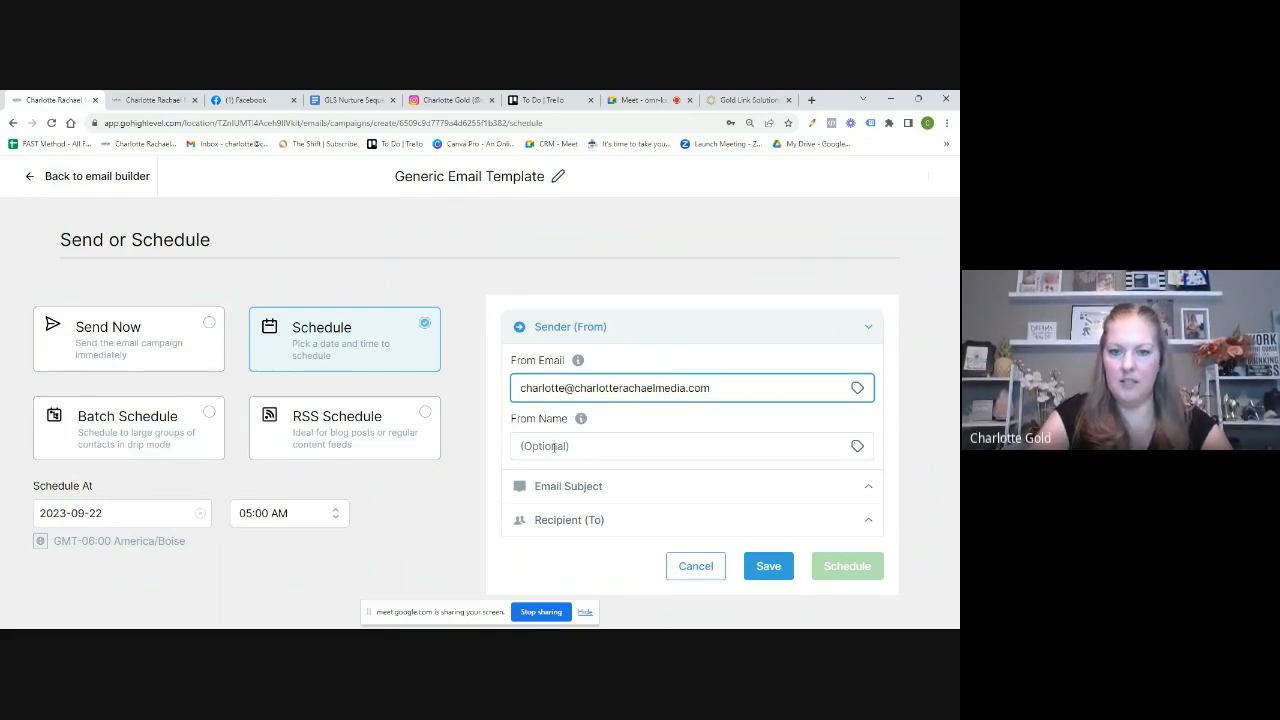
pyautogui.click(554, 447)
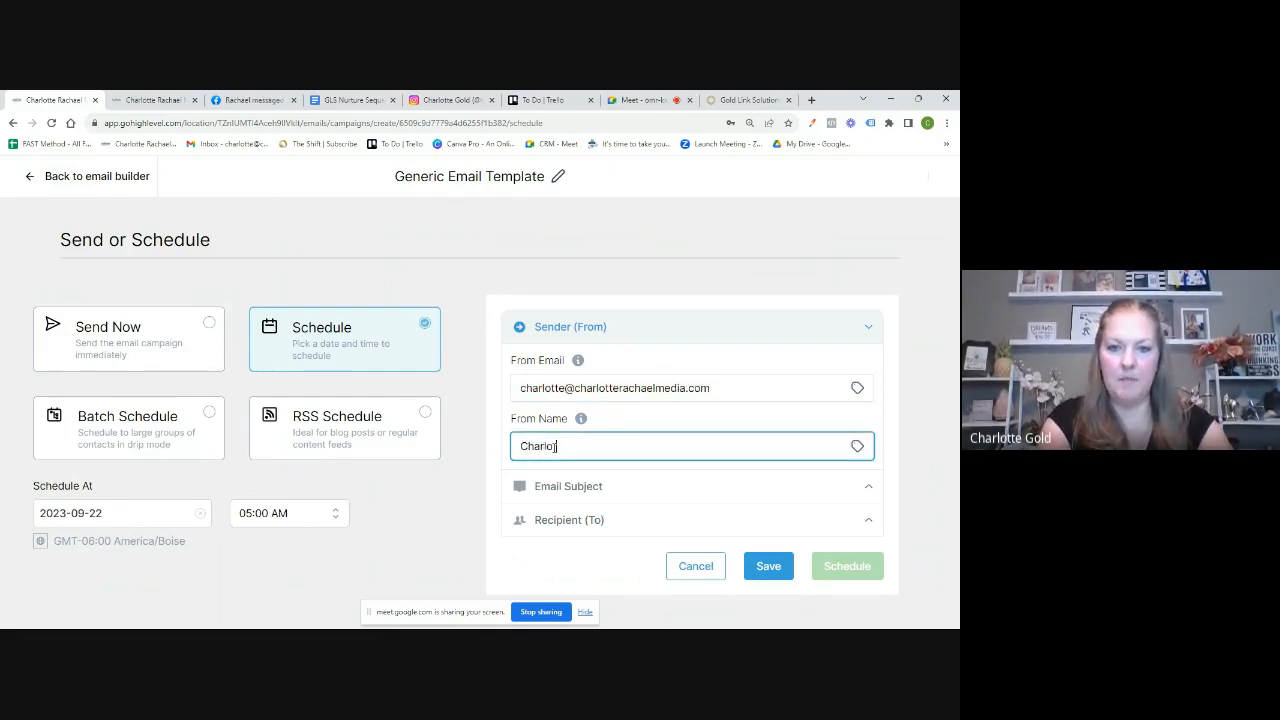
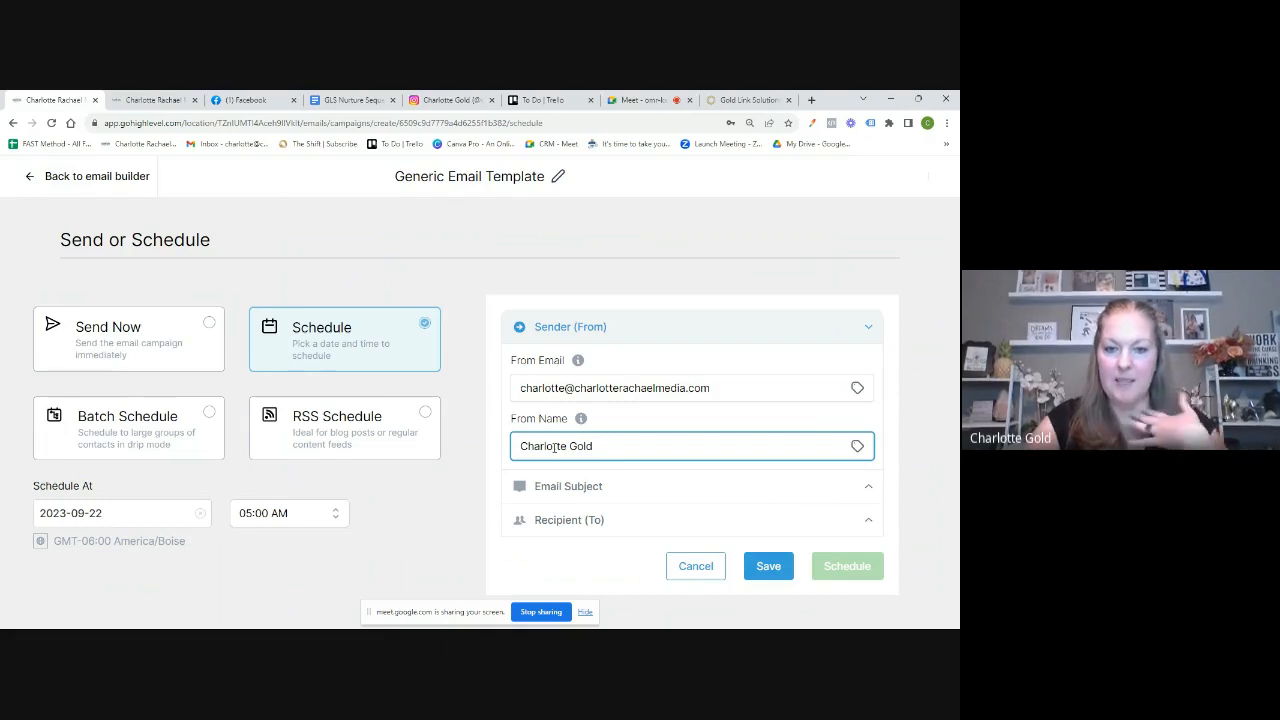
pyautogui.click(610, 489)
pyautogui.scroll(-2, 608, 490)
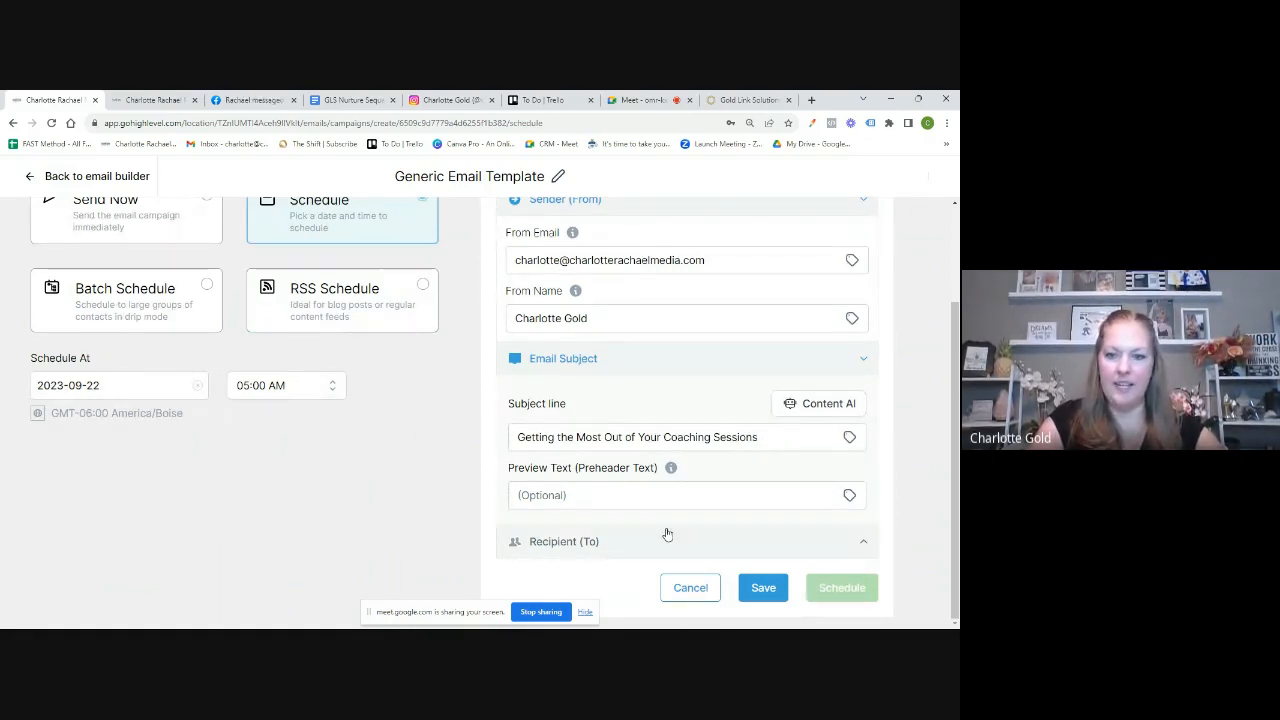
# Step: Expand the Recipient (To) settings and browse the contacts list without choosing anyone
pyautogui.click(587, 548)
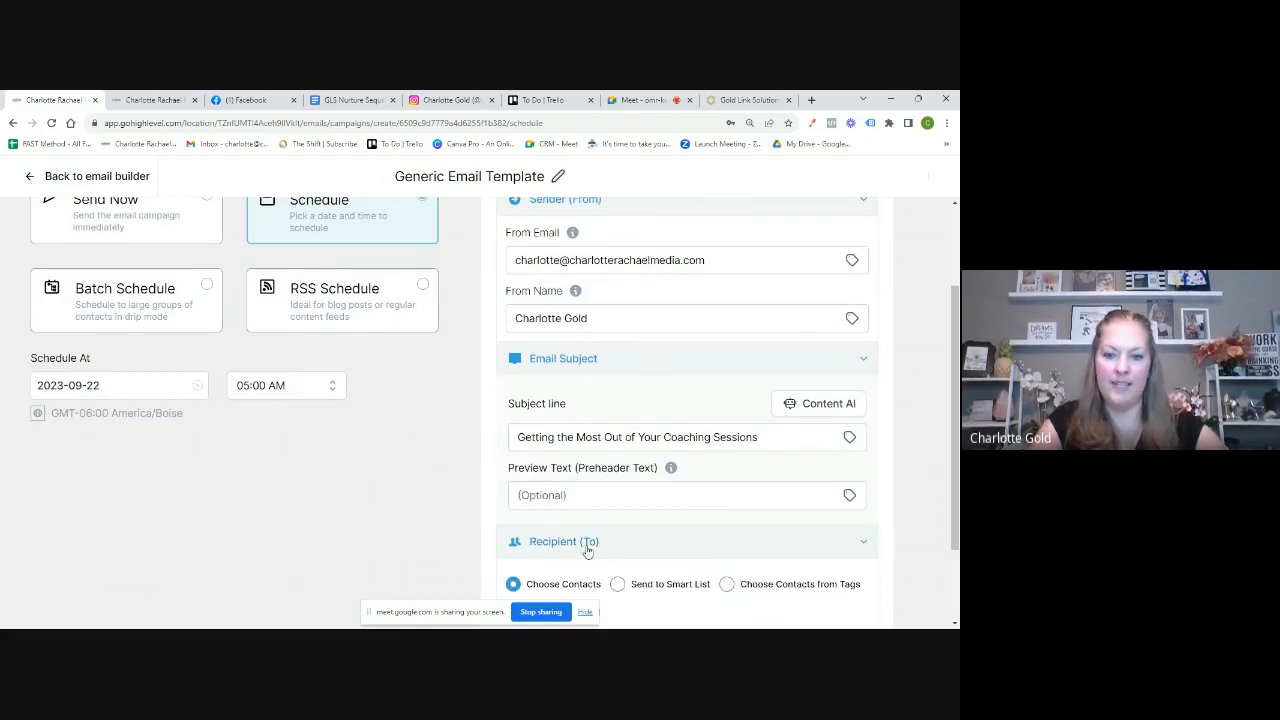
pyautogui.scroll(-1, 691, 540)
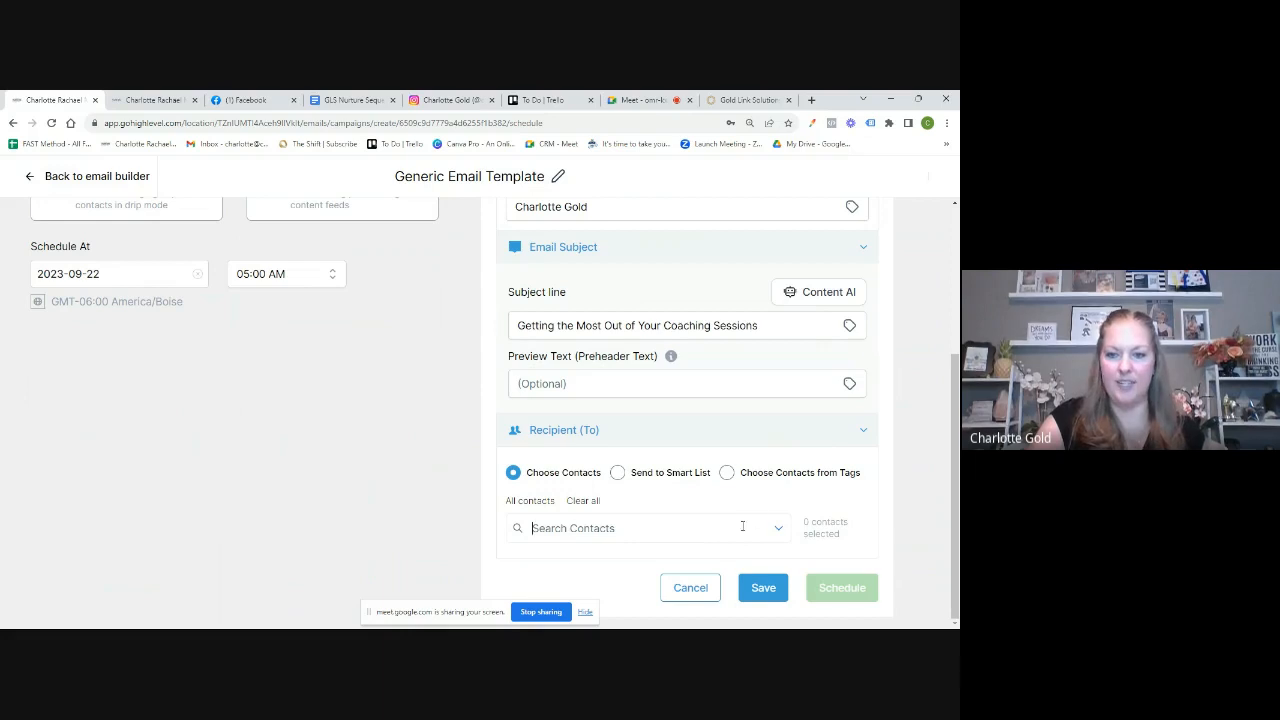
pyautogui.click(780, 531)
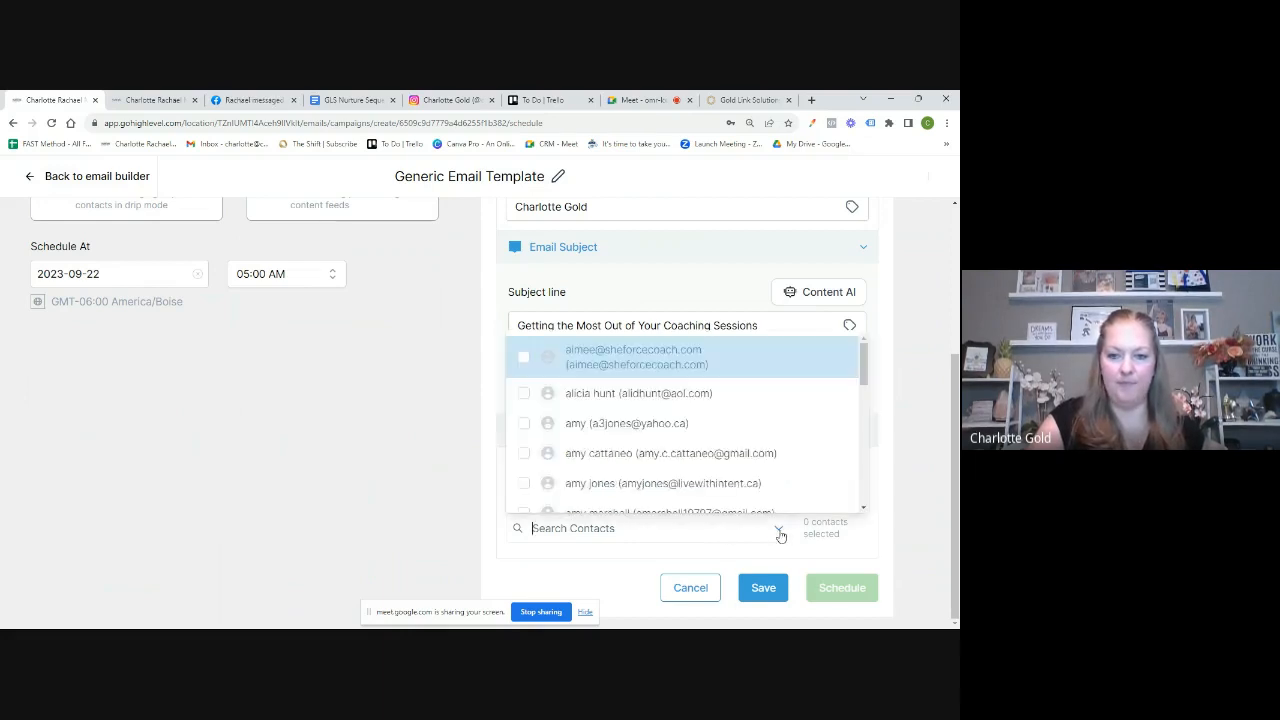
pyautogui.scroll(-3, 666, 486)
pyautogui.scroll(3, 666, 486)
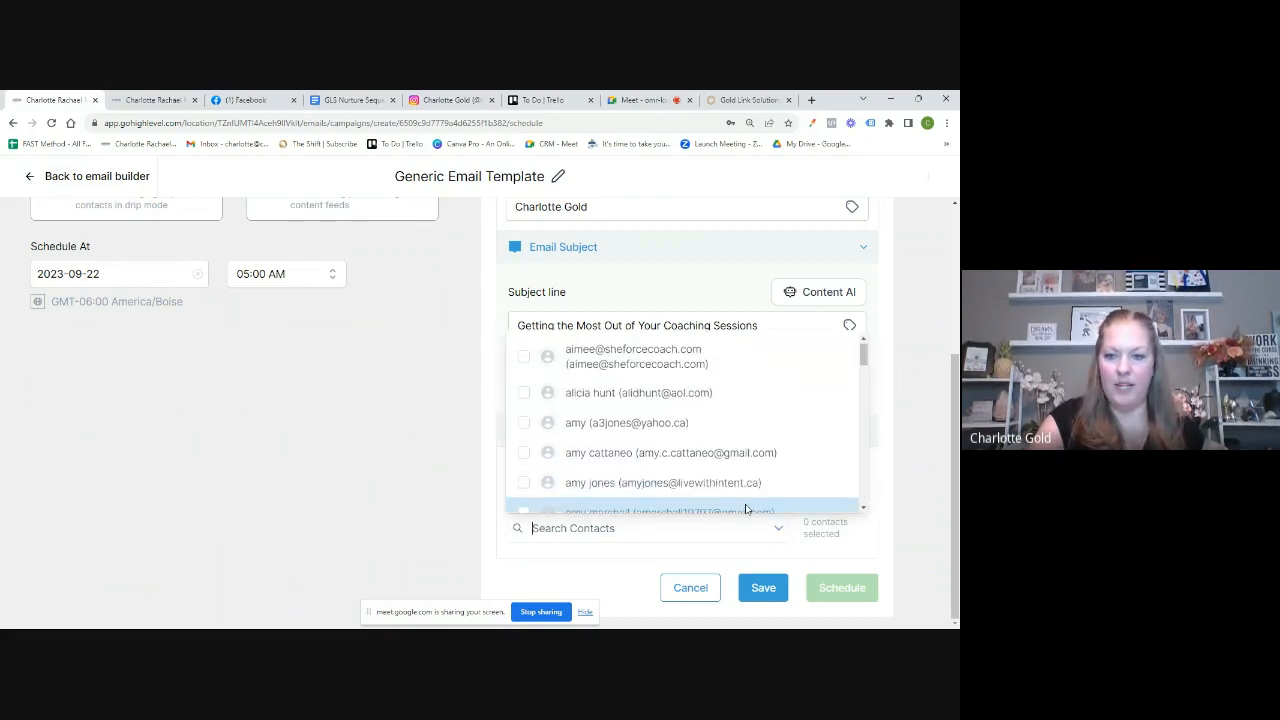
pyautogui.click(777, 531)
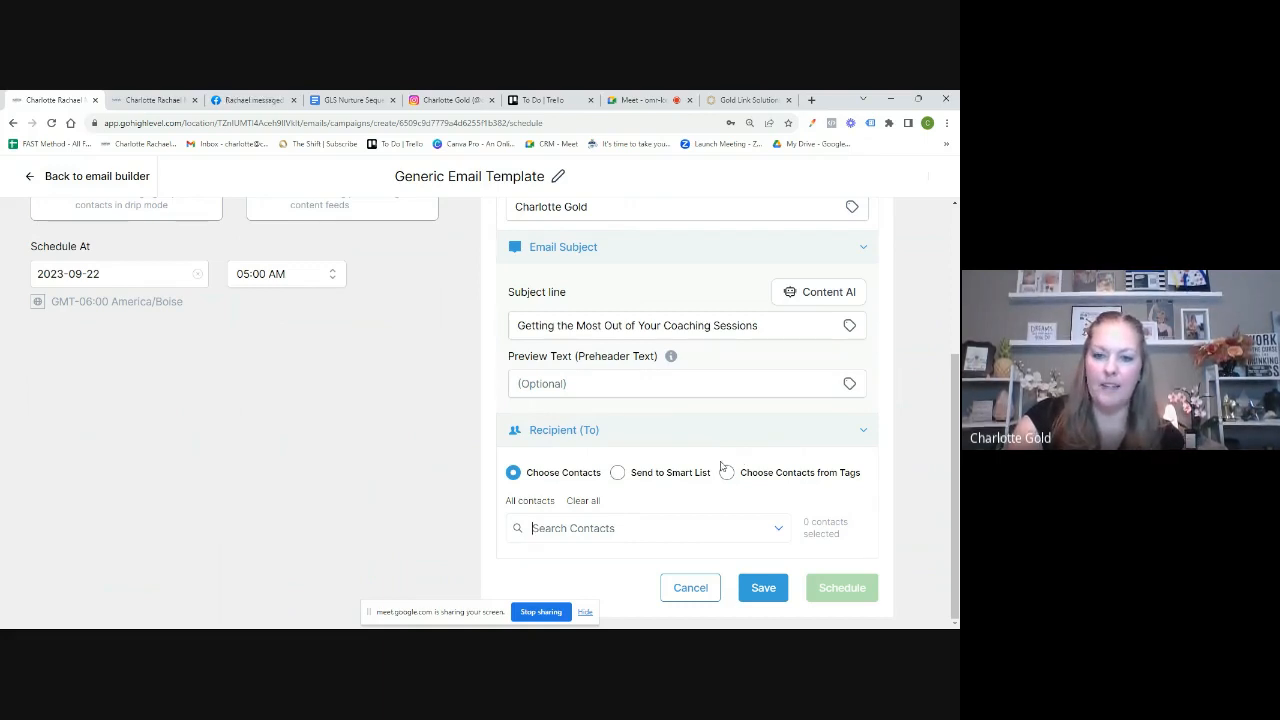
# Step: Target contacts tagged system 101, include later-tagged contacts ('Yes, include them'), and schedule the campaign
pyautogui.click(727, 473)
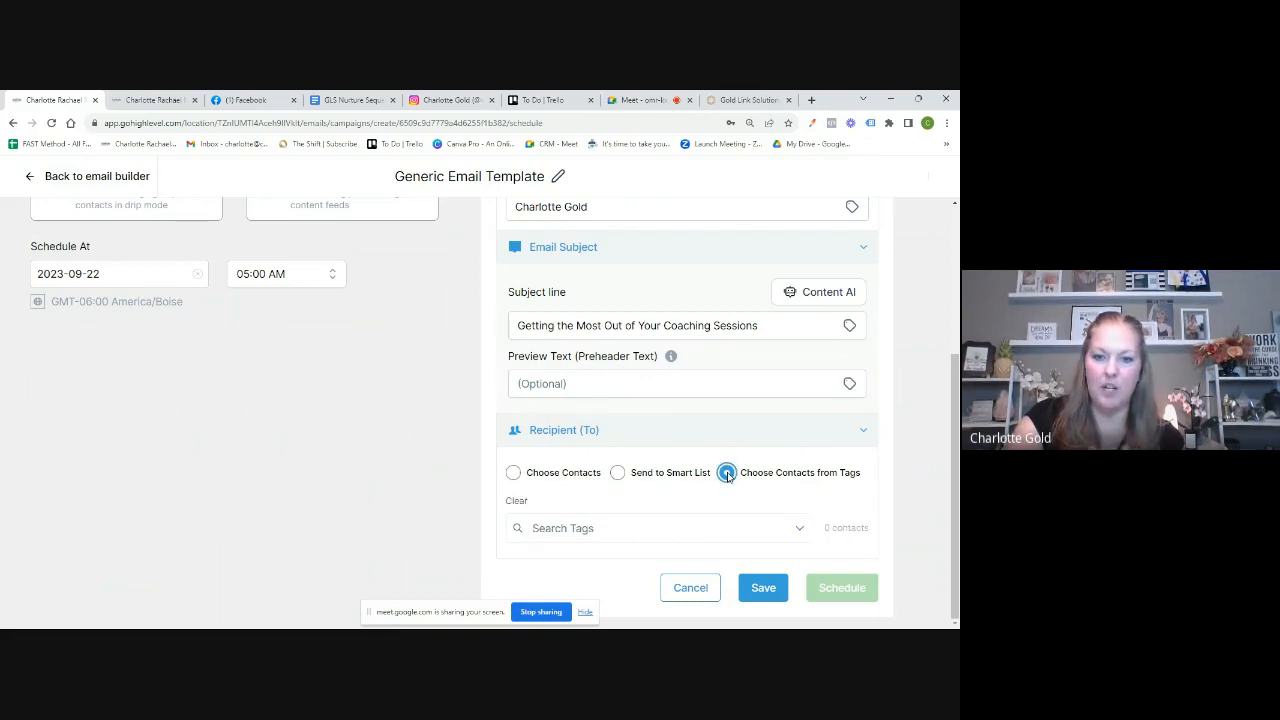
pyautogui.click(801, 530)
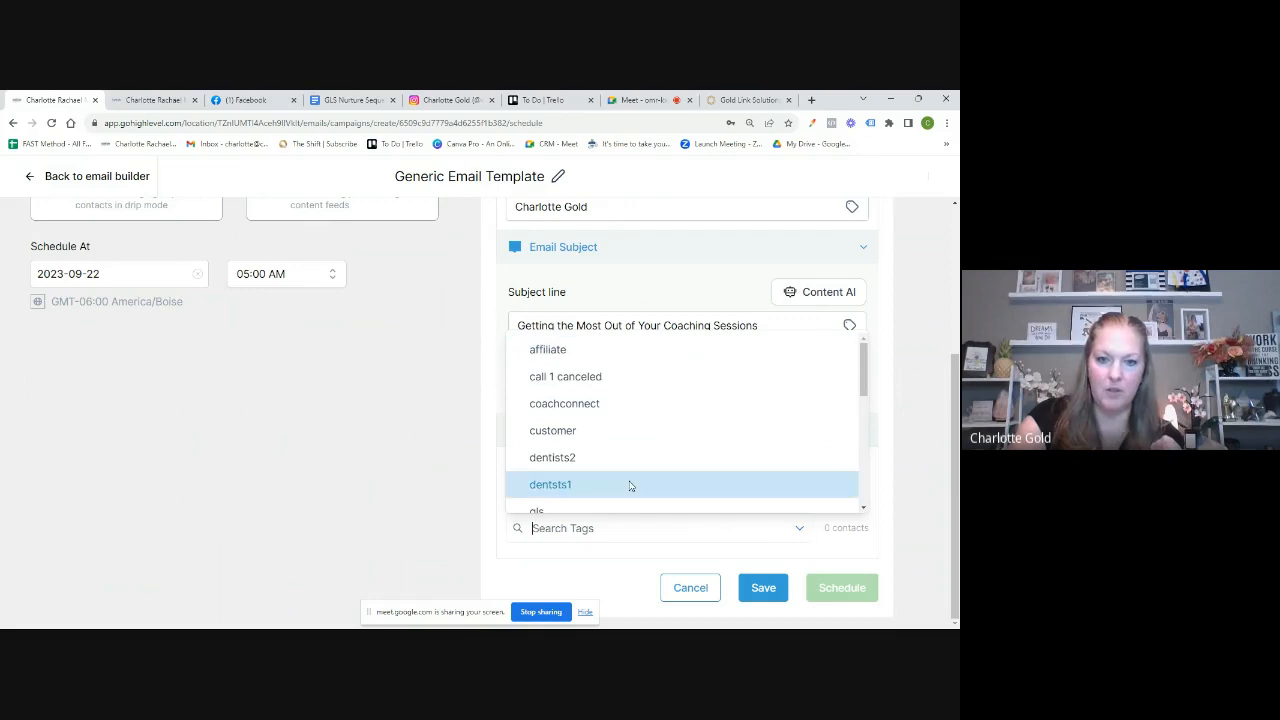
pyautogui.scroll(-5, 629, 486)
pyautogui.scroll(-3, 629, 486)
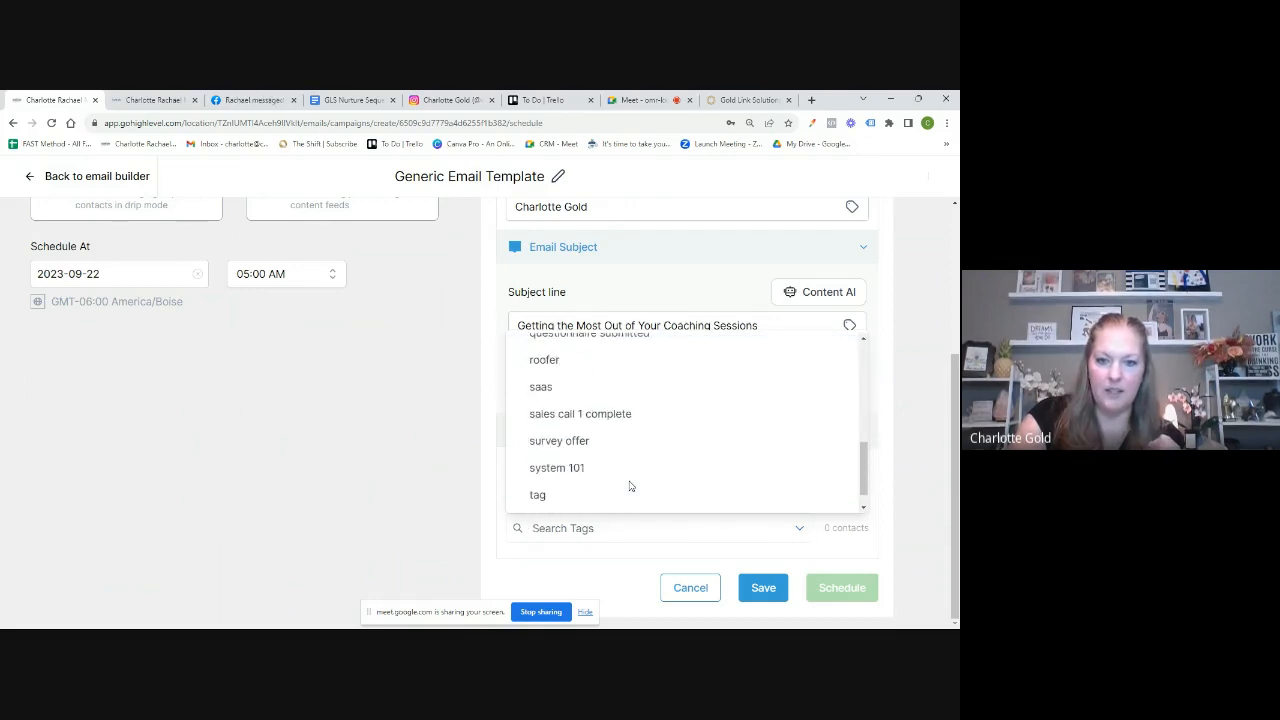
pyautogui.click(557, 452)
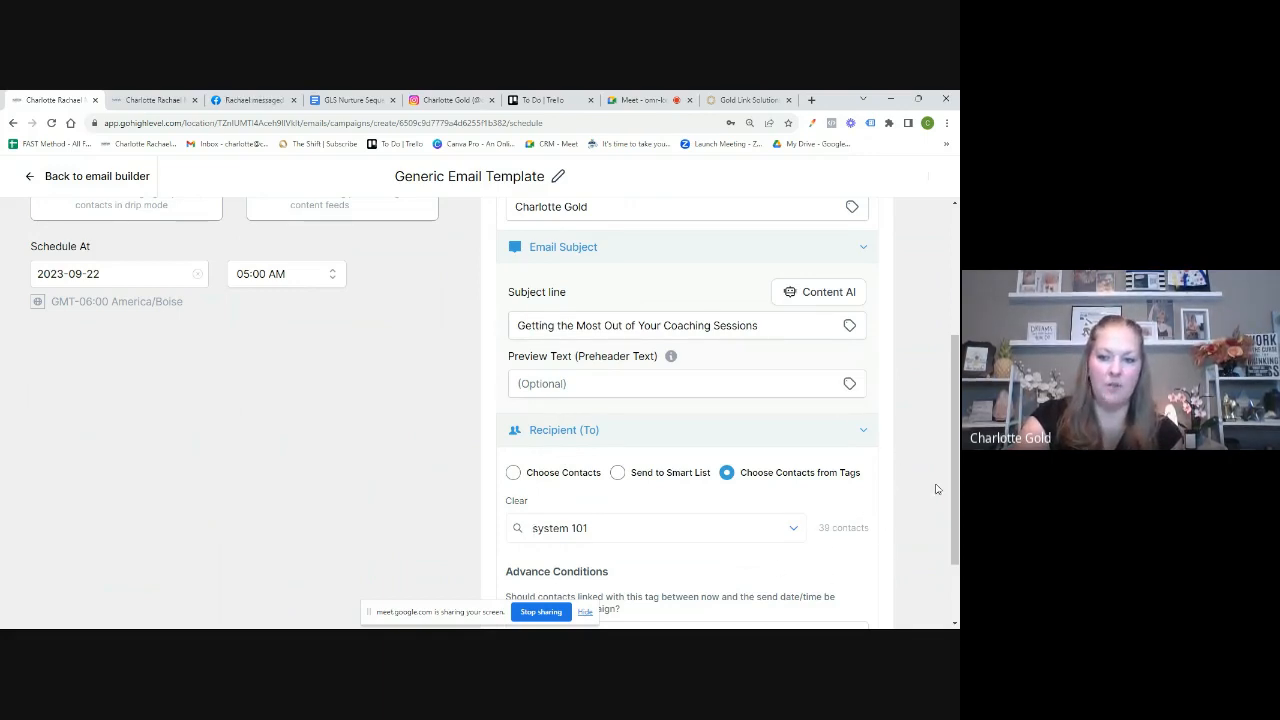
pyautogui.scroll(-1, 930, 492)
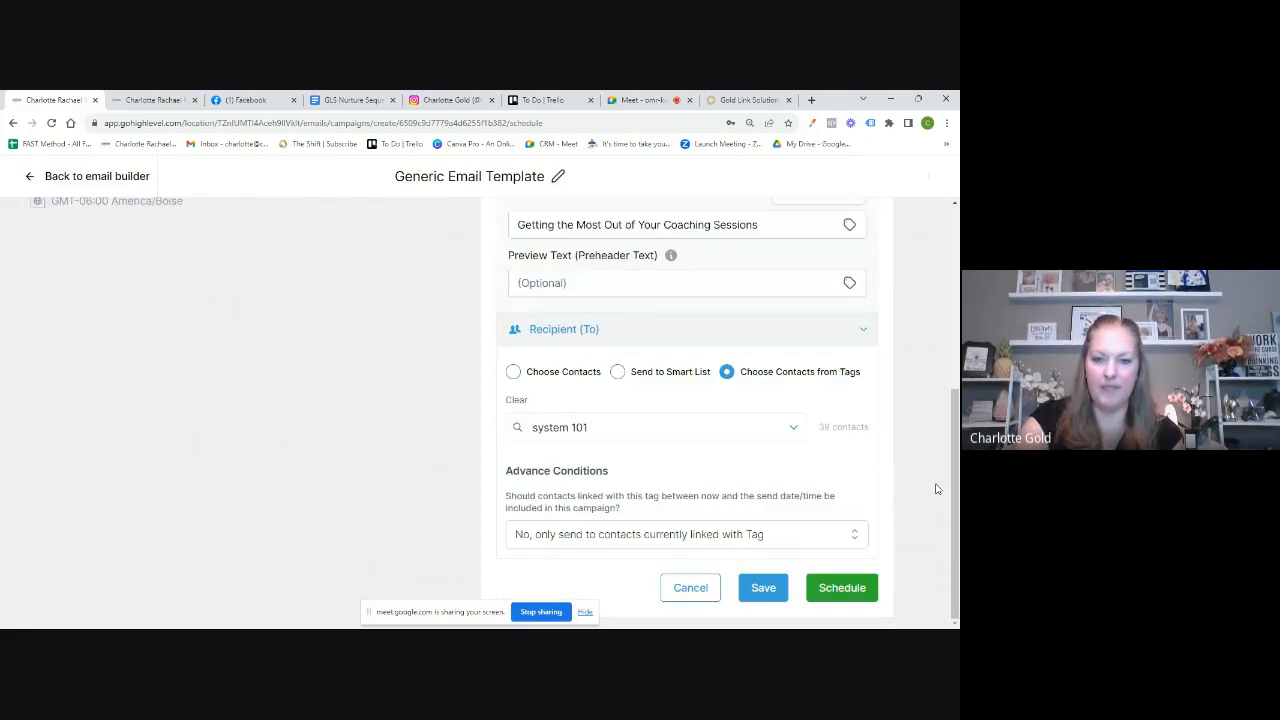
pyautogui.click(852, 540)
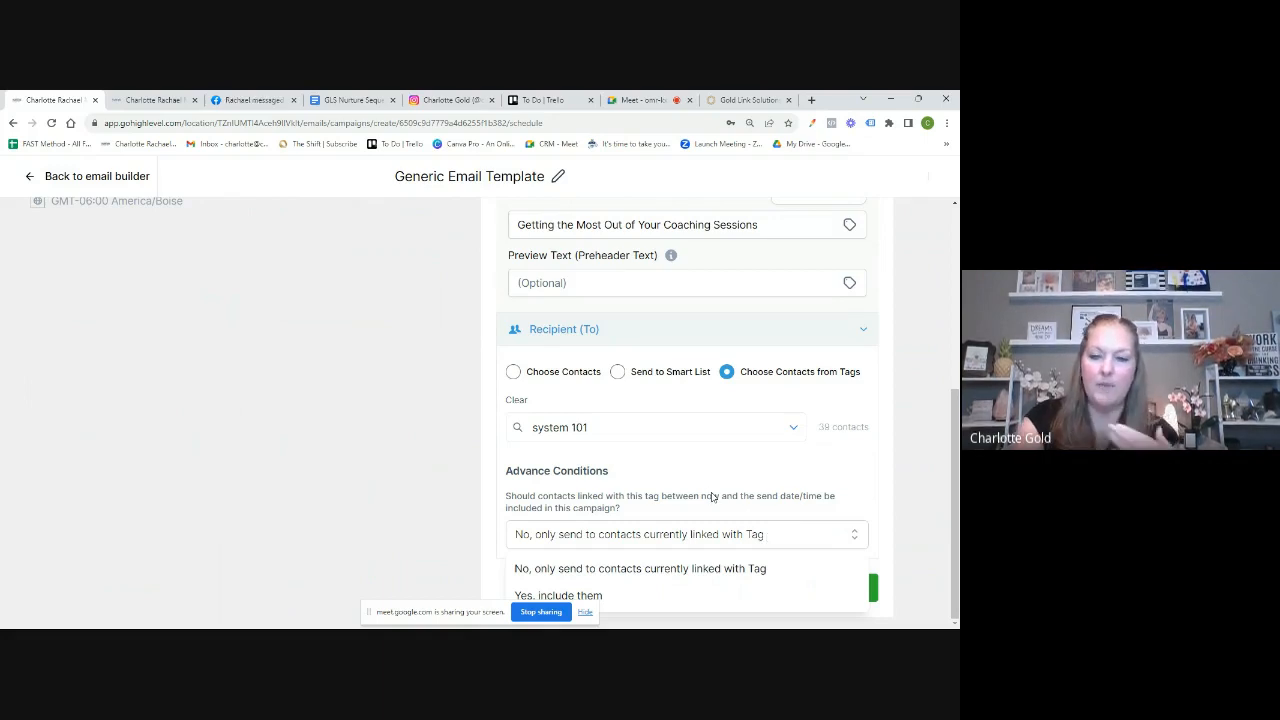
pyautogui.click(602, 596)
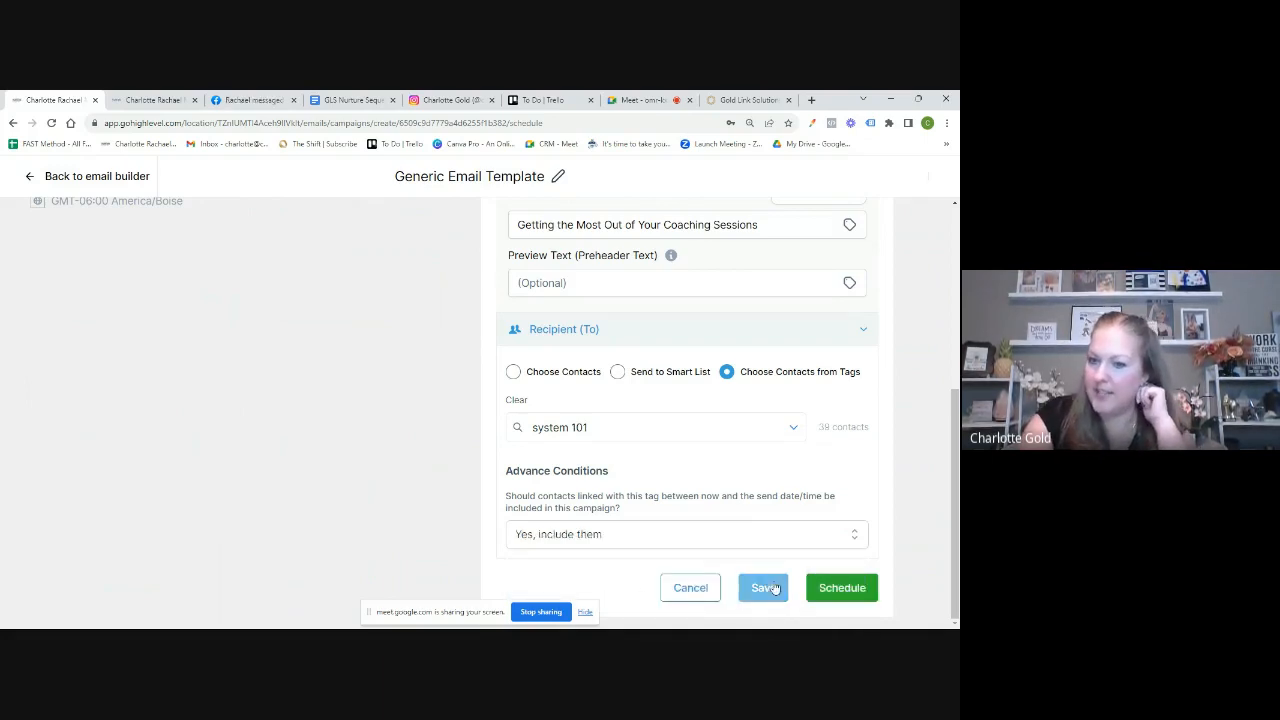
pyautogui.click(834, 591)
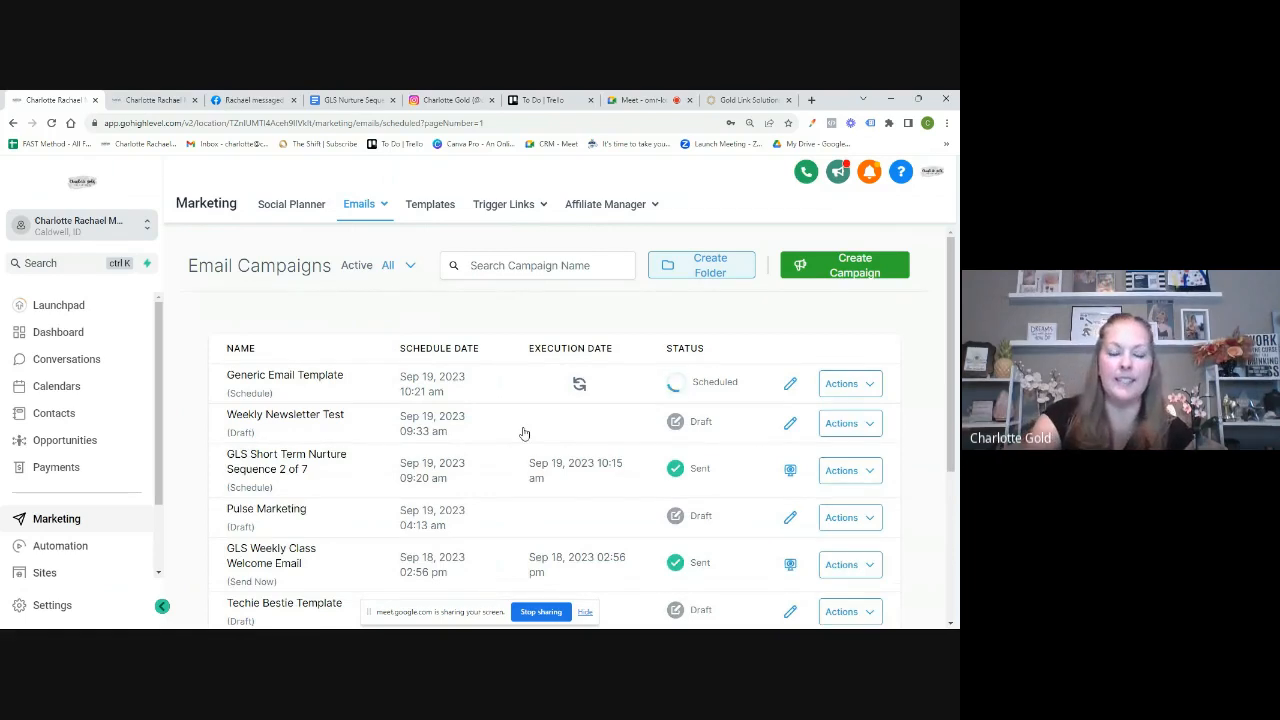
# Step: Return to the Google Meet call tab after confirming the campaign shows as Scheduled
pyautogui.click(628, 101)
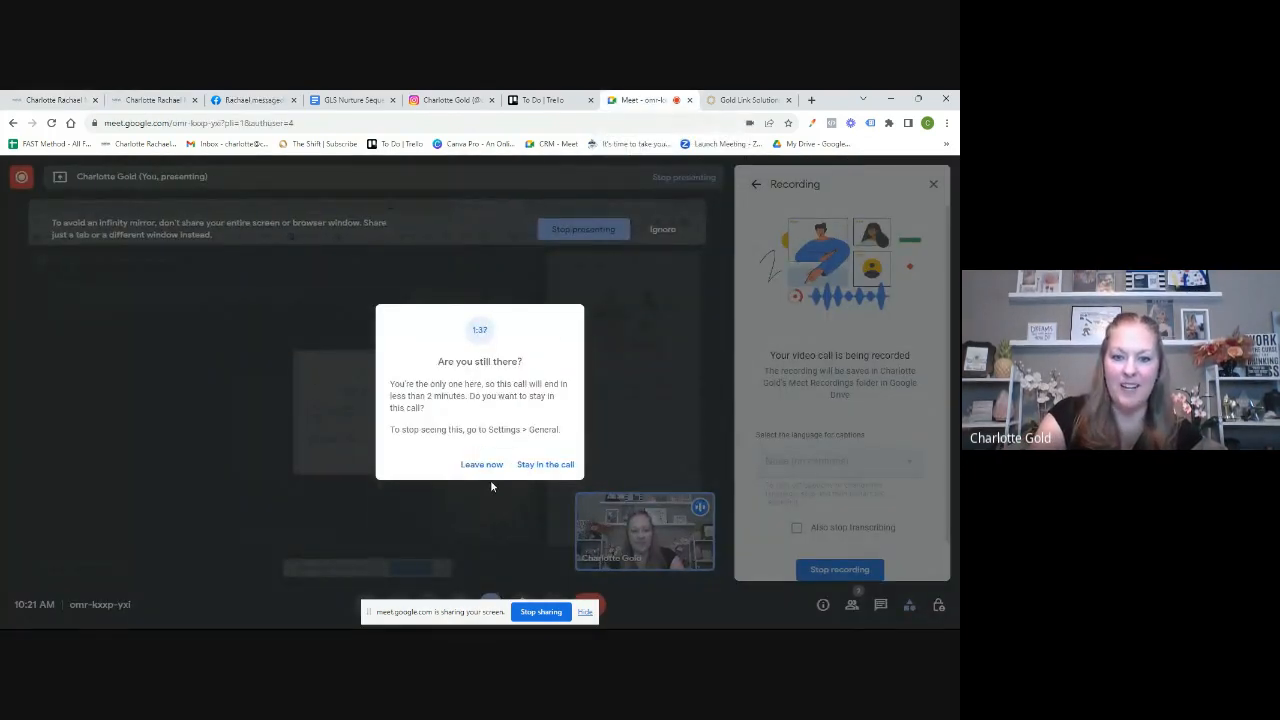
# Step: Confirm staying in the Google Meet call and stop screen sharing, keeping only the webcam feed
pyautogui.click(540, 464)
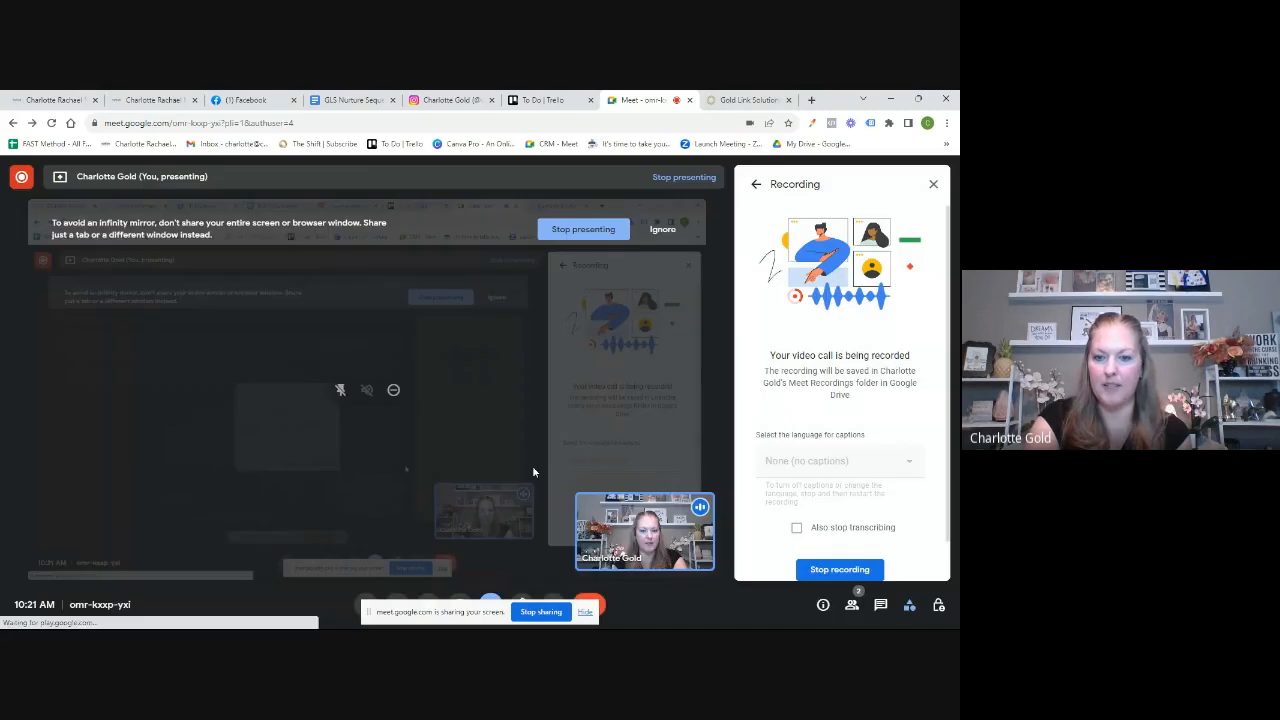
pyautogui.click(541, 611)
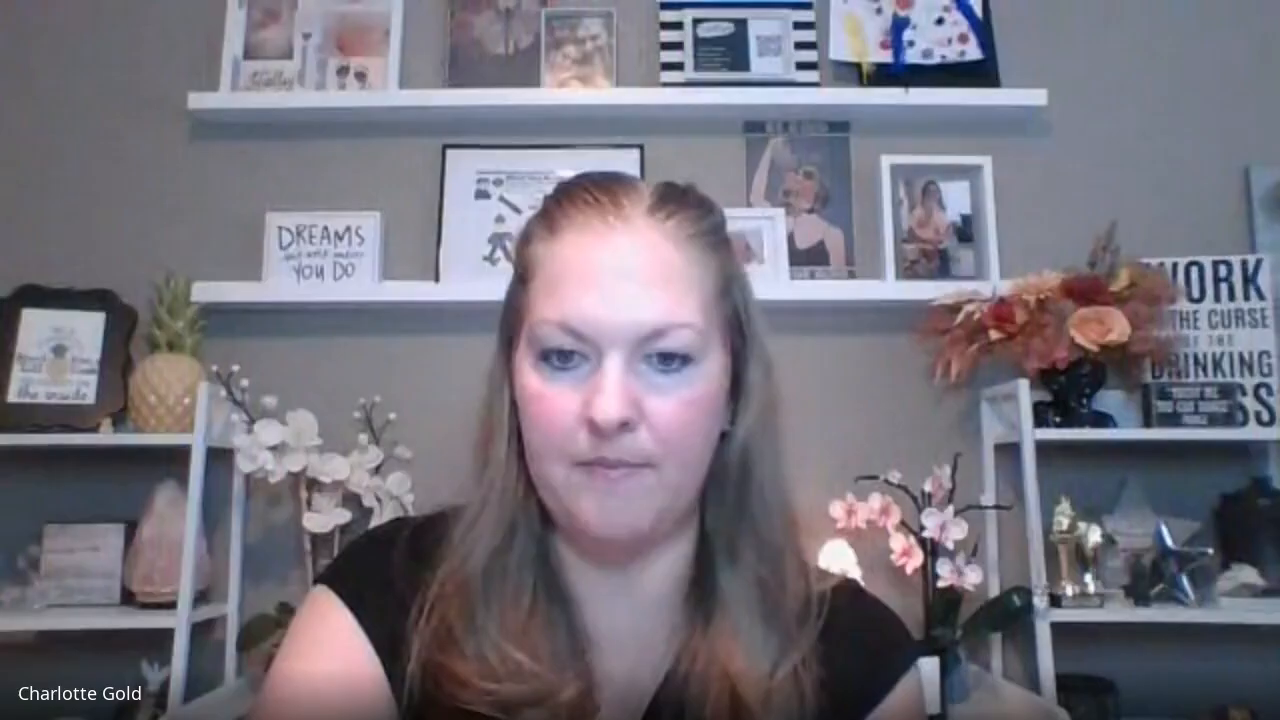